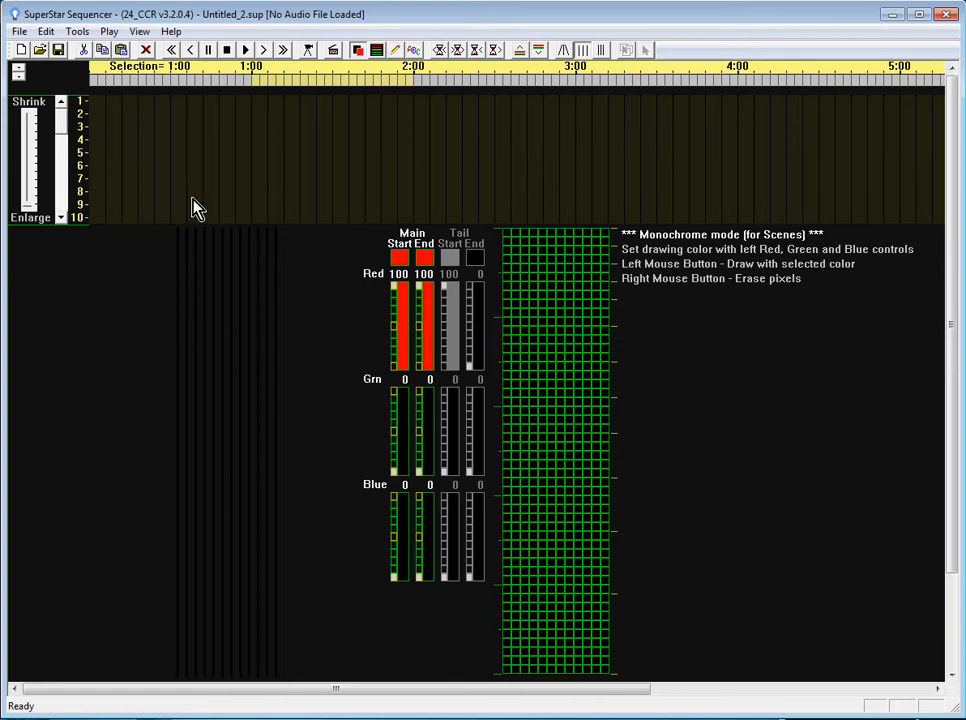
Step: Review the CCR ribbon layout settings, including ribbon count, orientation, shape, length and controller location, and accept them
left_click(74, 32)
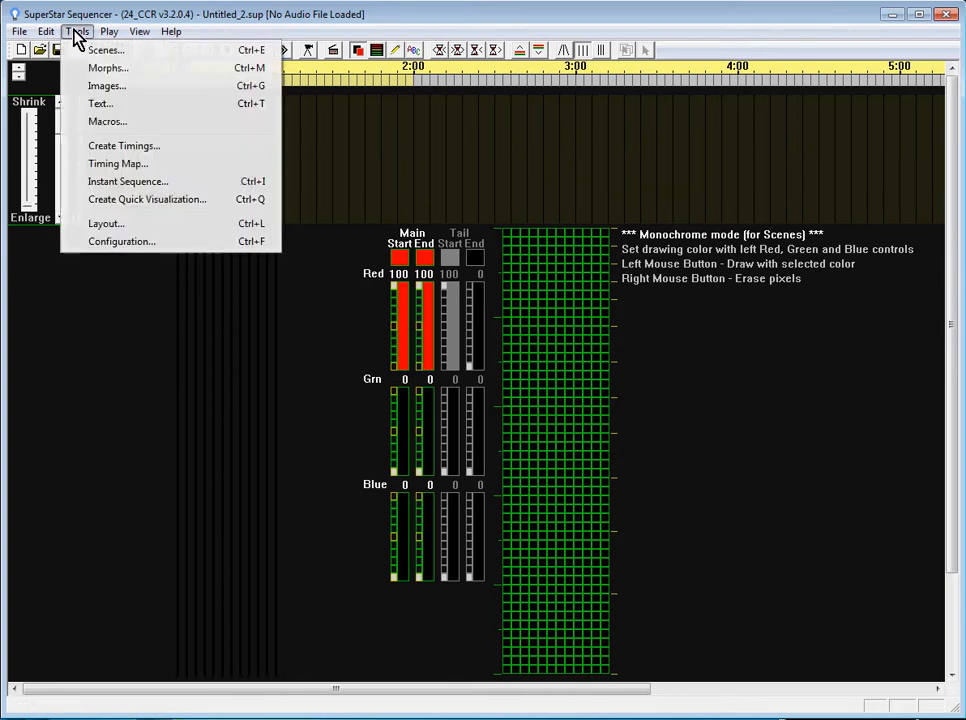
left_click(105, 224)
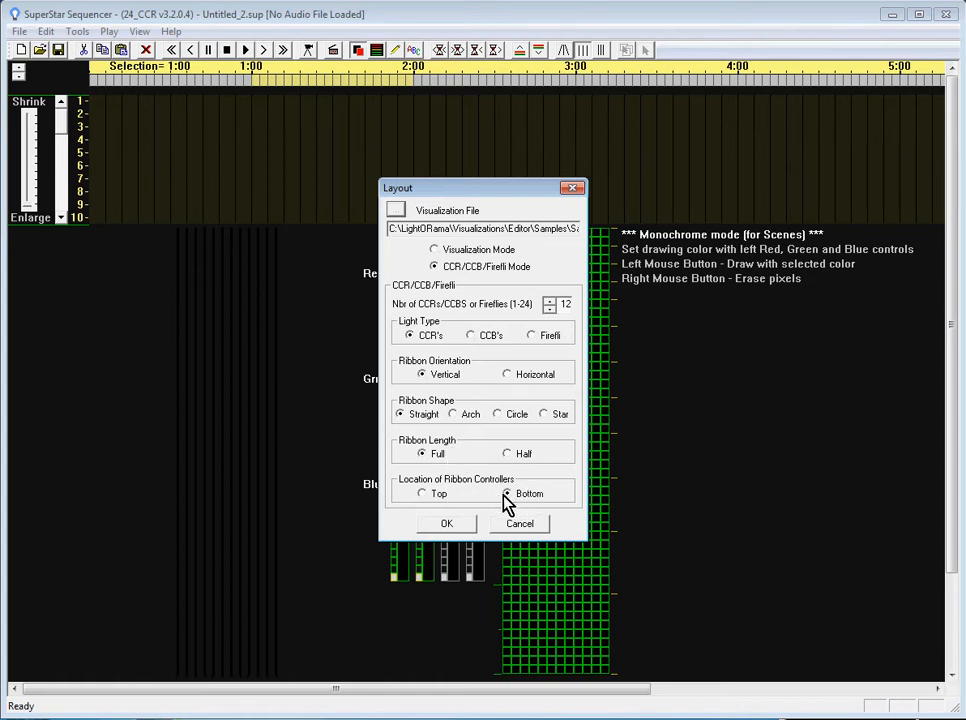
left_click(447, 525)
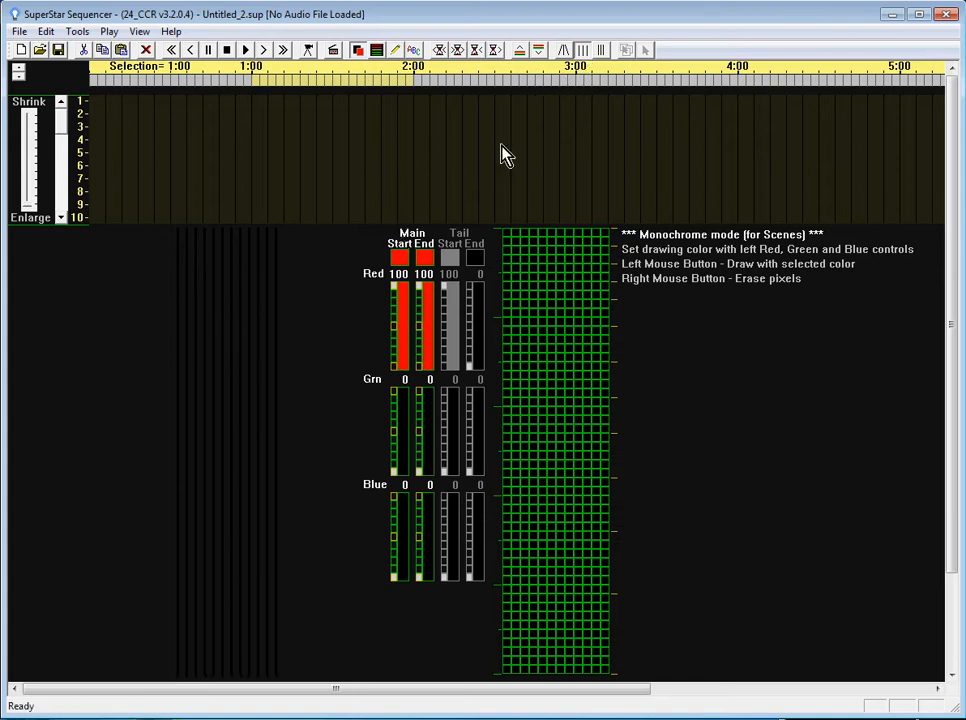
left_click(584, 50)
Step: Start an Instant Sequence and load HouseOnChristmasStreet.mp3 as its audio file
left_click(78, 33)
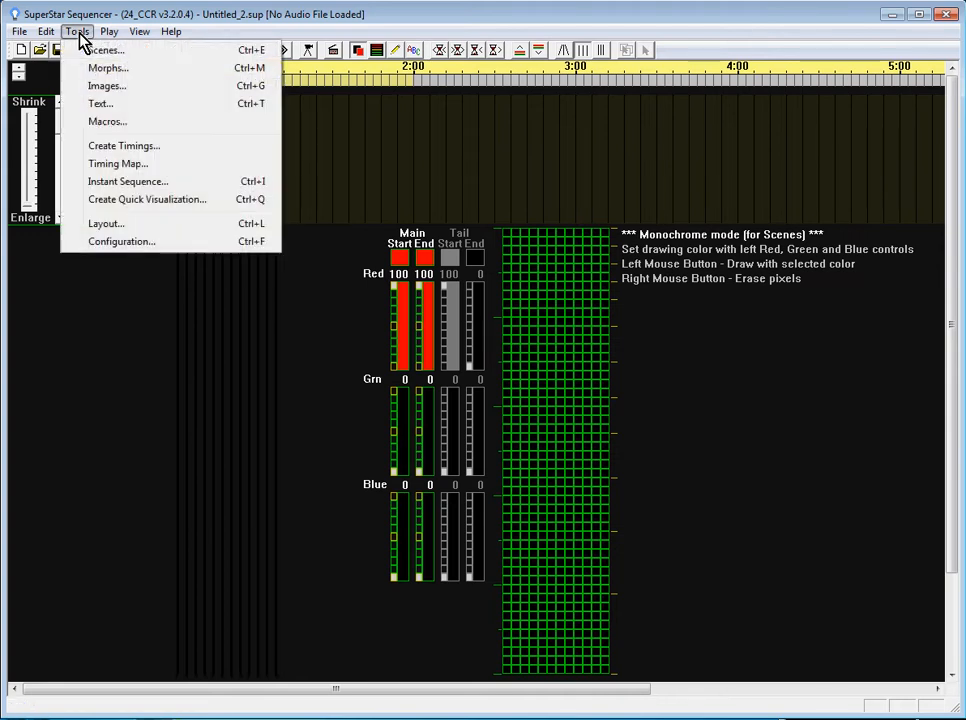
left_click(120, 184)
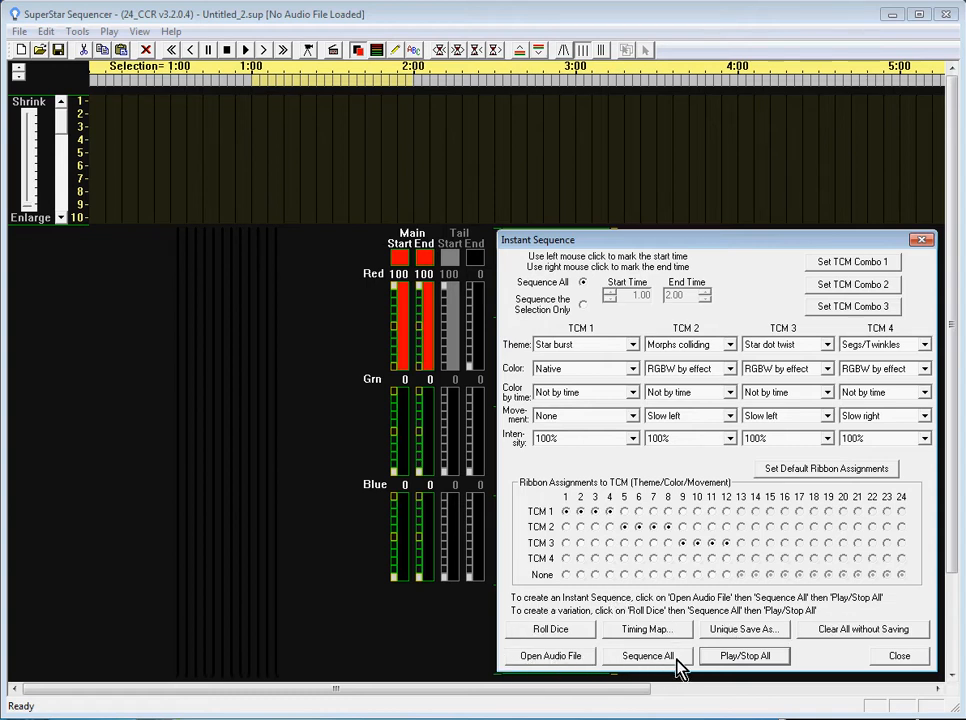
left_click(543, 670)
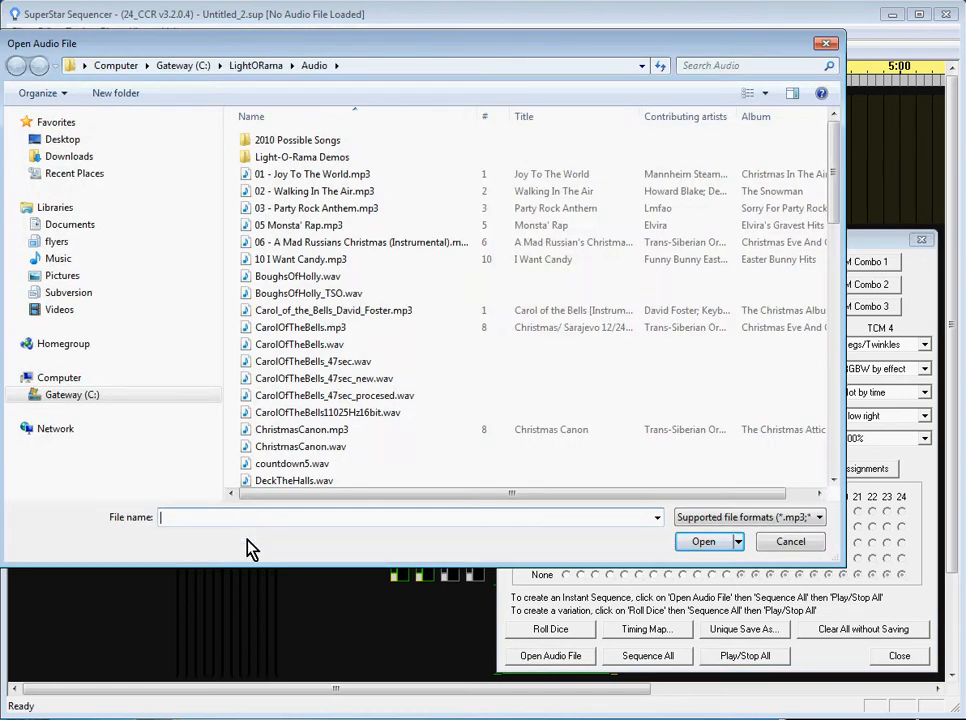
type("ho")
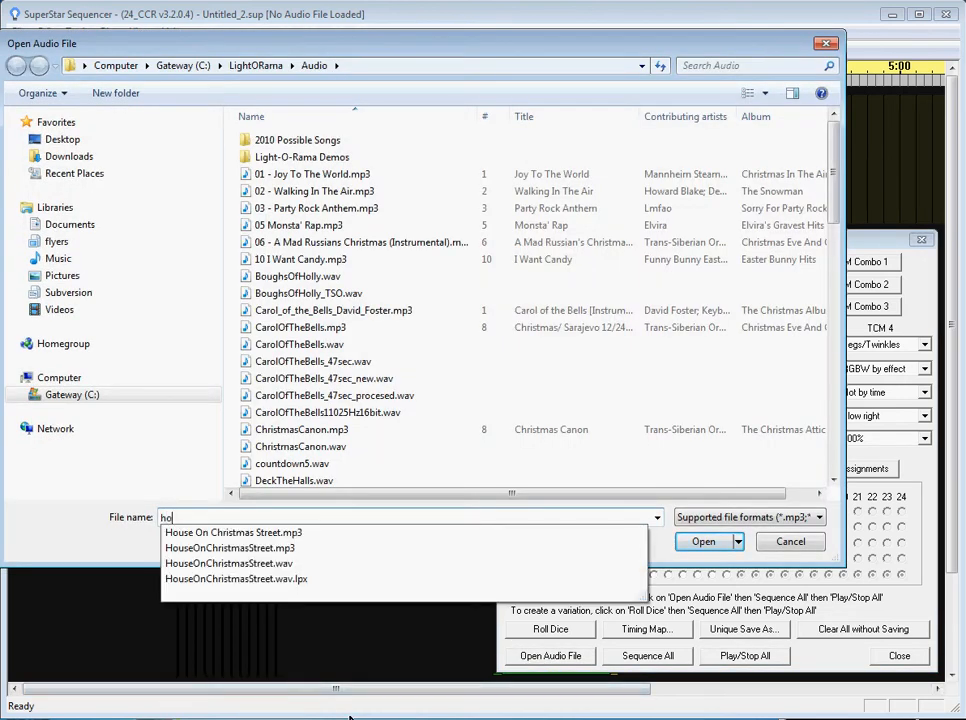
left_click(240, 550)
left_click(693, 548)
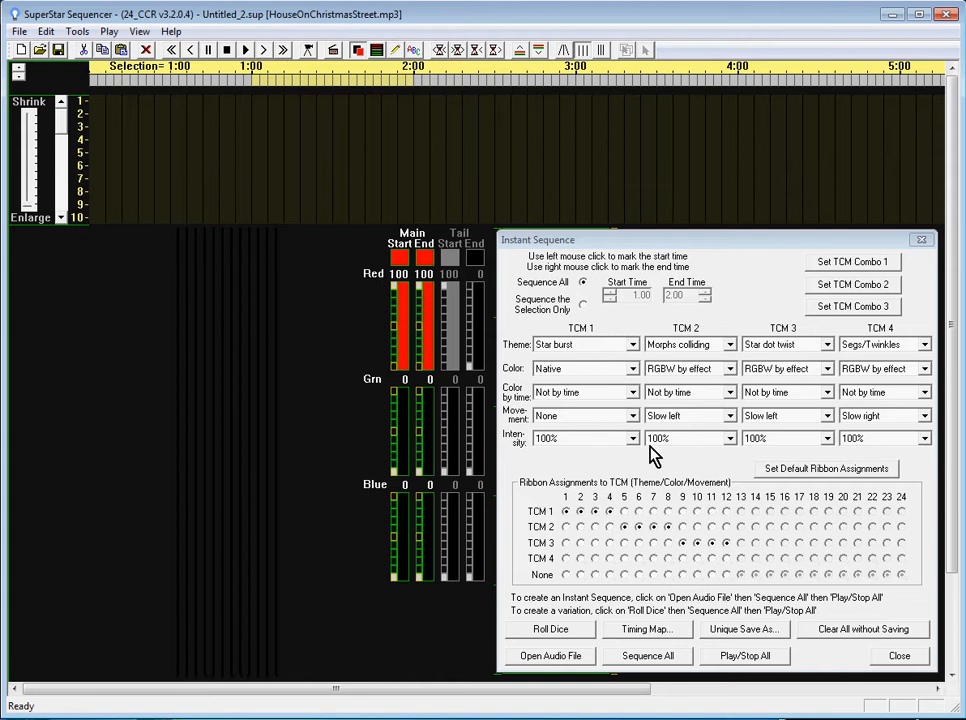
Step: Generate the instant sequence for the whole song with the preset themes and preview its playback
left_click(648, 658)
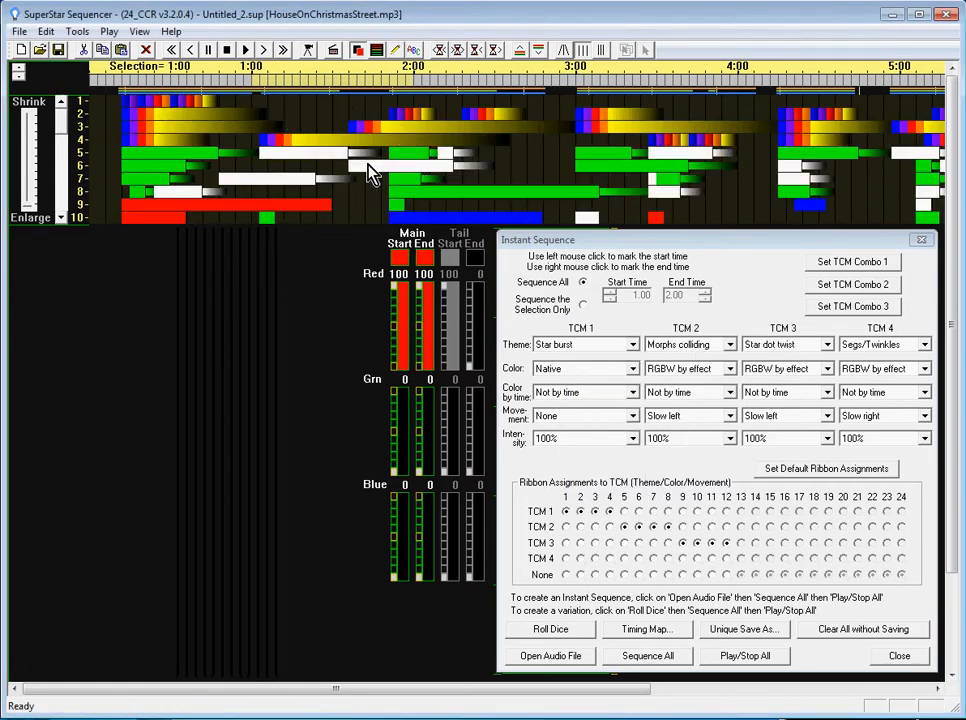
left_click(745, 657)
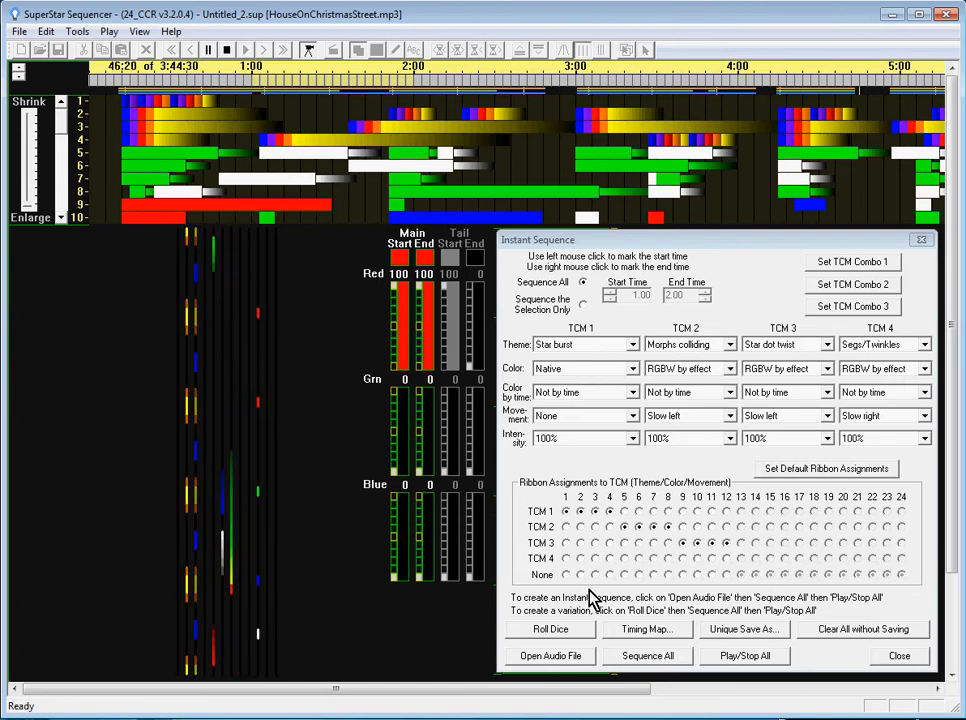
left_click(712, 656)
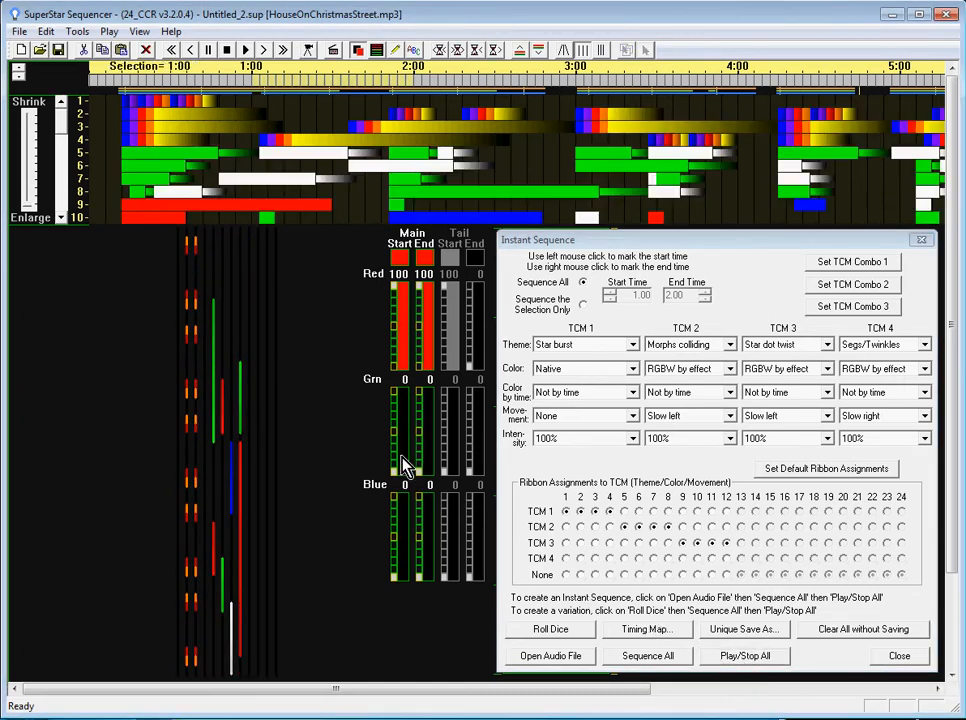
Step: Assign ribbons 5 to 12 to TCM 1 so that all twelve ribbons use the Star burst theme
left_click(624, 525)
left_click(625, 512)
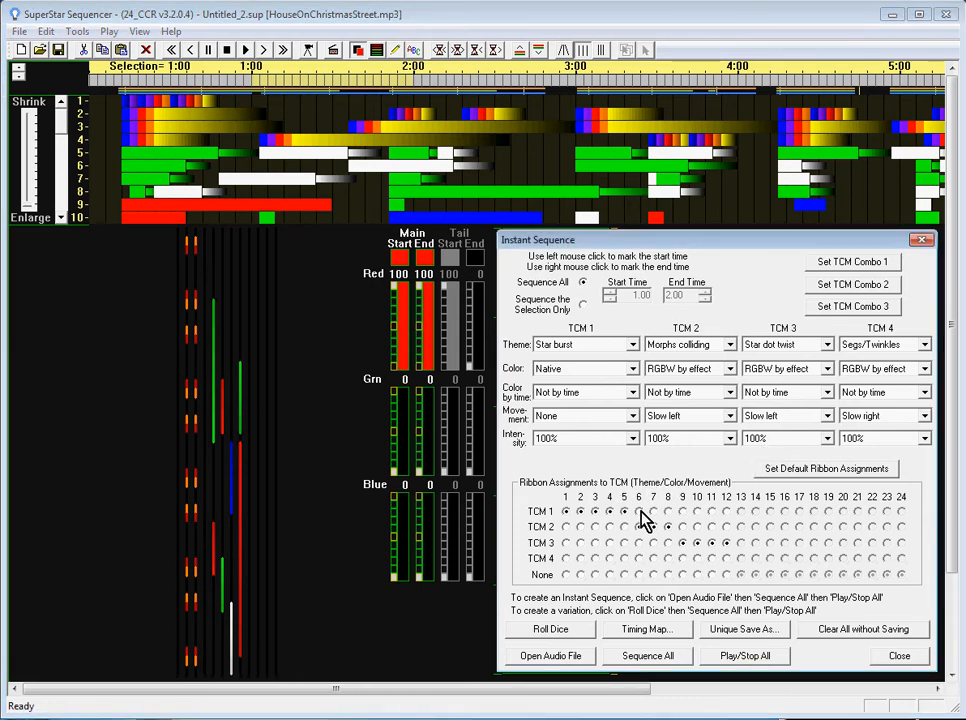
left_click(639, 512)
left_click(653, 512)
left_click(668, 512)
left_click(683, 512)
left_click(697, 512)
left_click(726, 512)
left_click(566, 510)
Step: Regenerate the full sequence with all ribbons on TCM 1, erasing the current one, and preview its playback
left_click(630, 664)
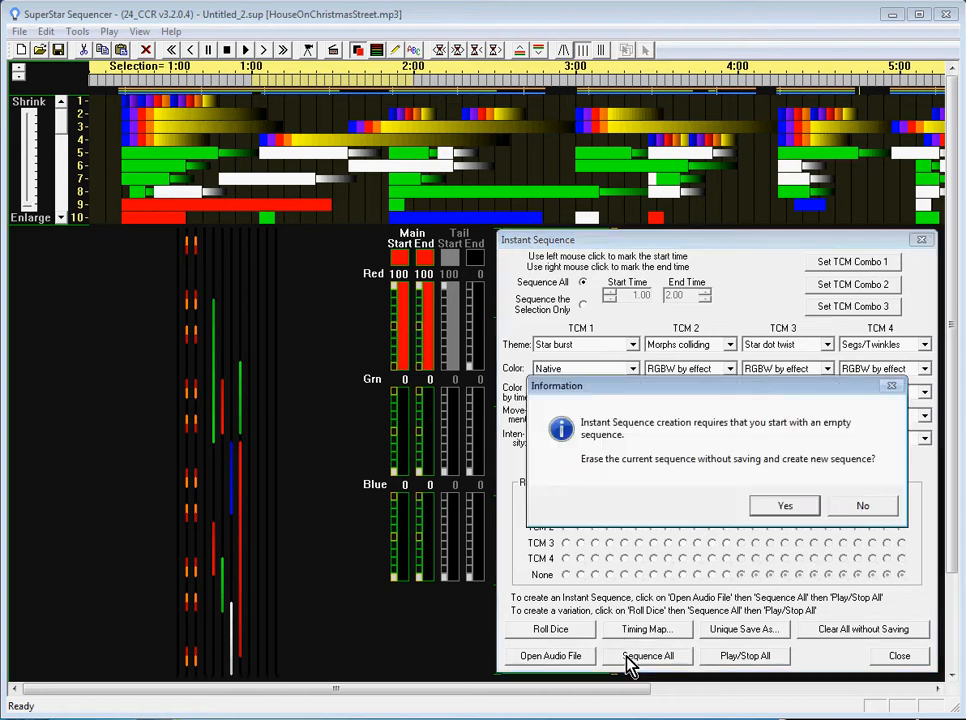
left_click(778, 508)
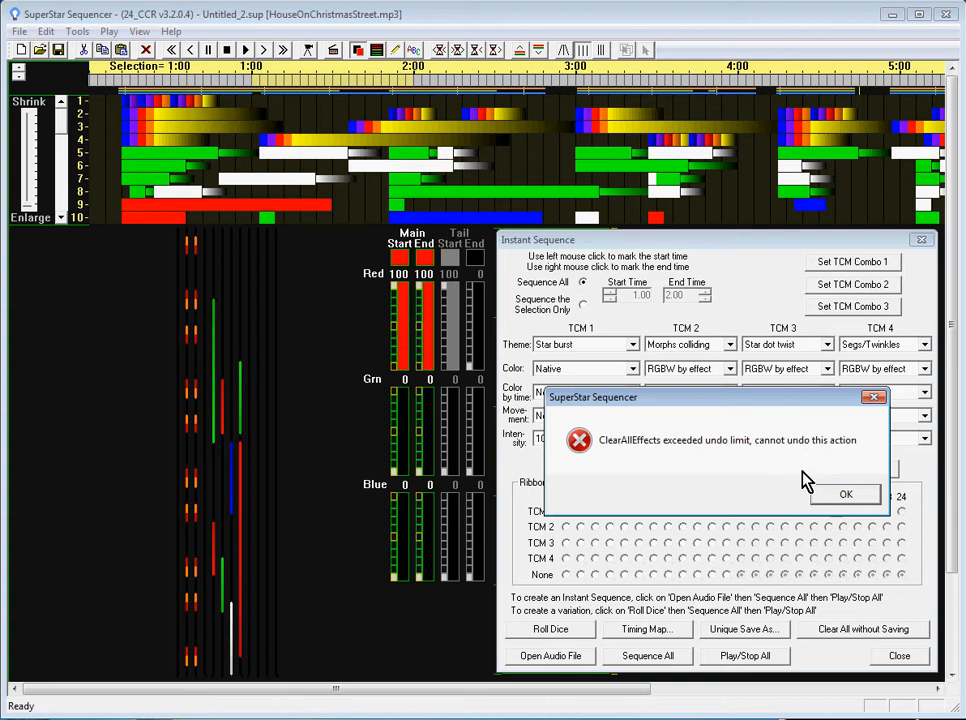
left_click(842, 496)
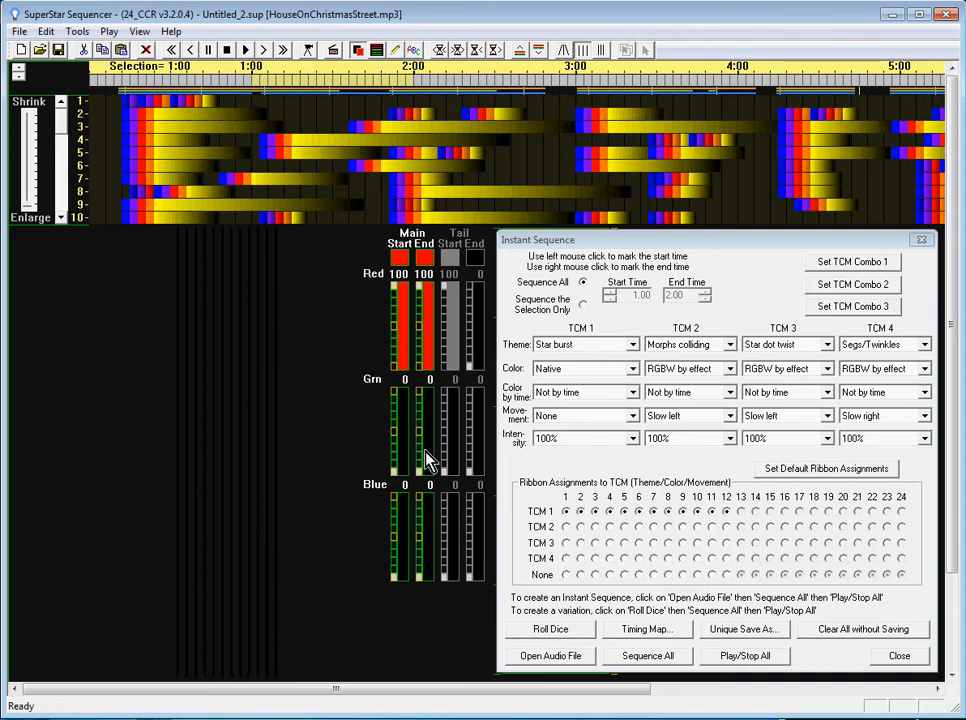
left_click(731, 657)
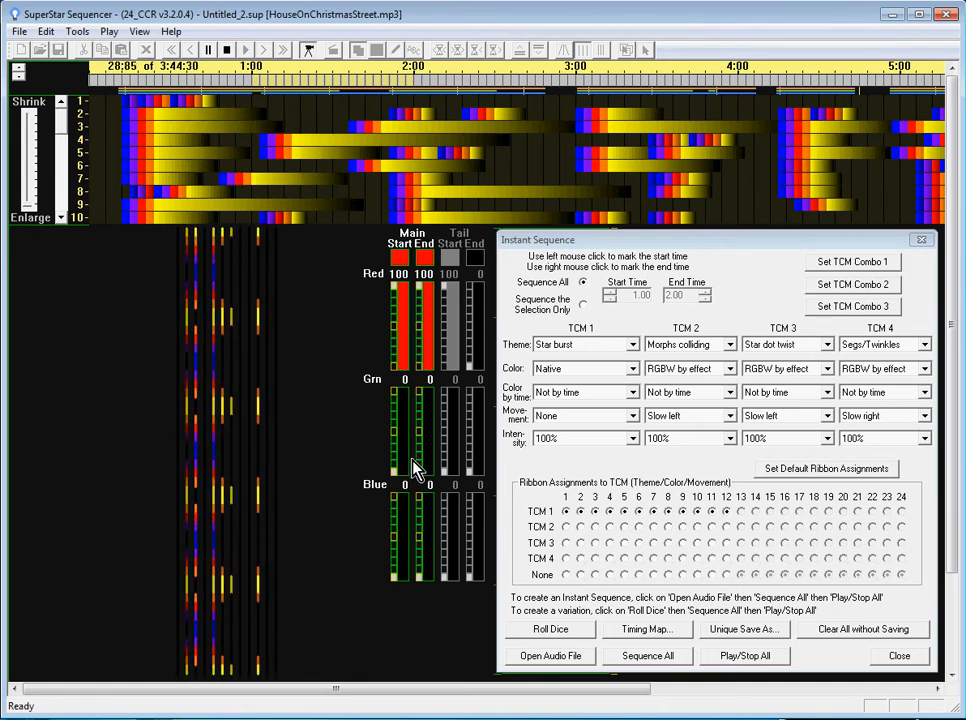
left_click(741, 658)
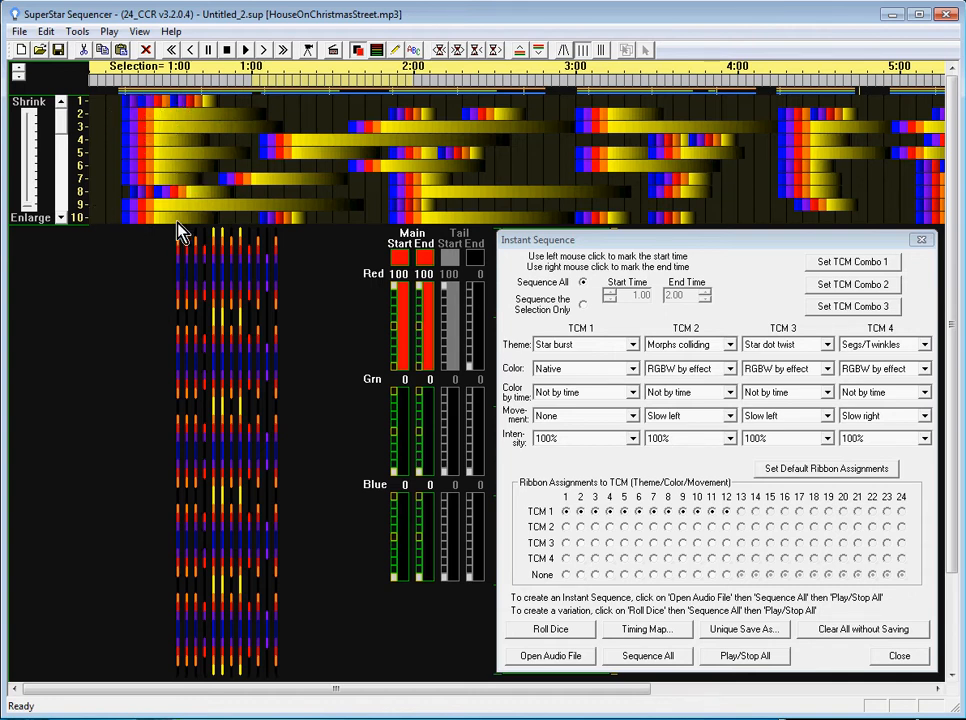
Step: Shrink the timeline rows to fit all twelve and examine the Star burst effects through about 53 seconds, returning to the start
left_click(26, 177)
left_click(27, 176)
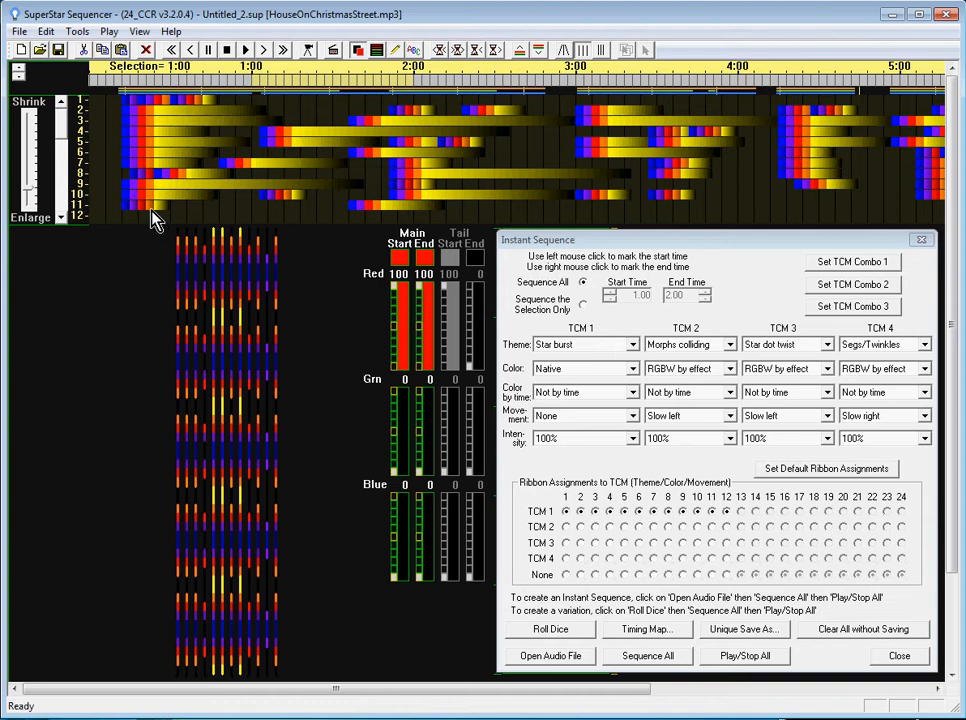
left_click(283, 50)
left_click(283, 50)
left_click(283, 50)
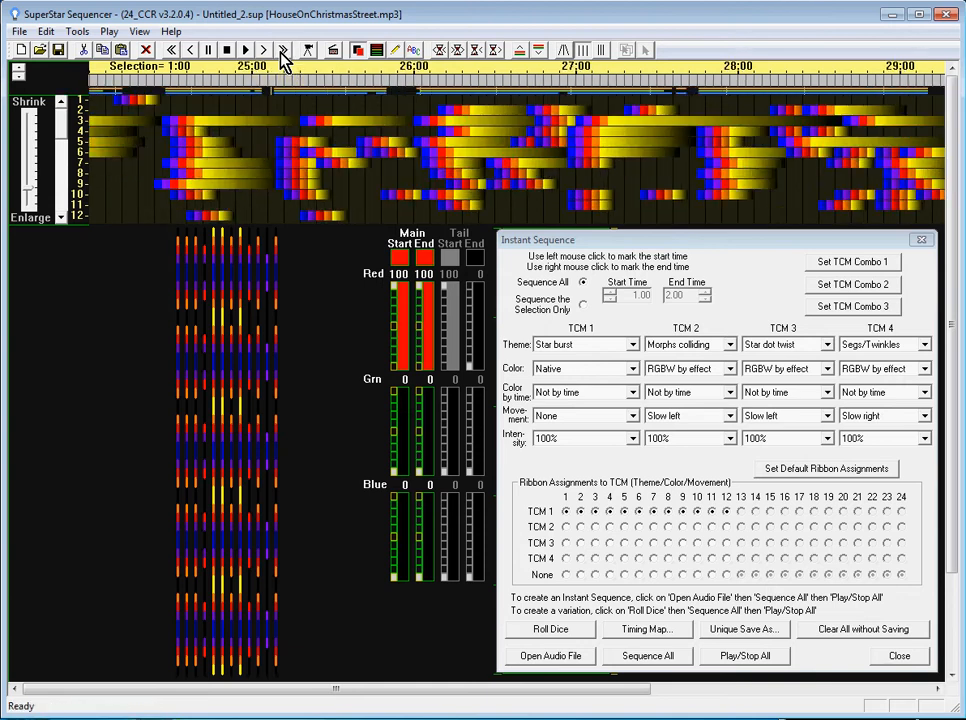
left_click(283, 50)
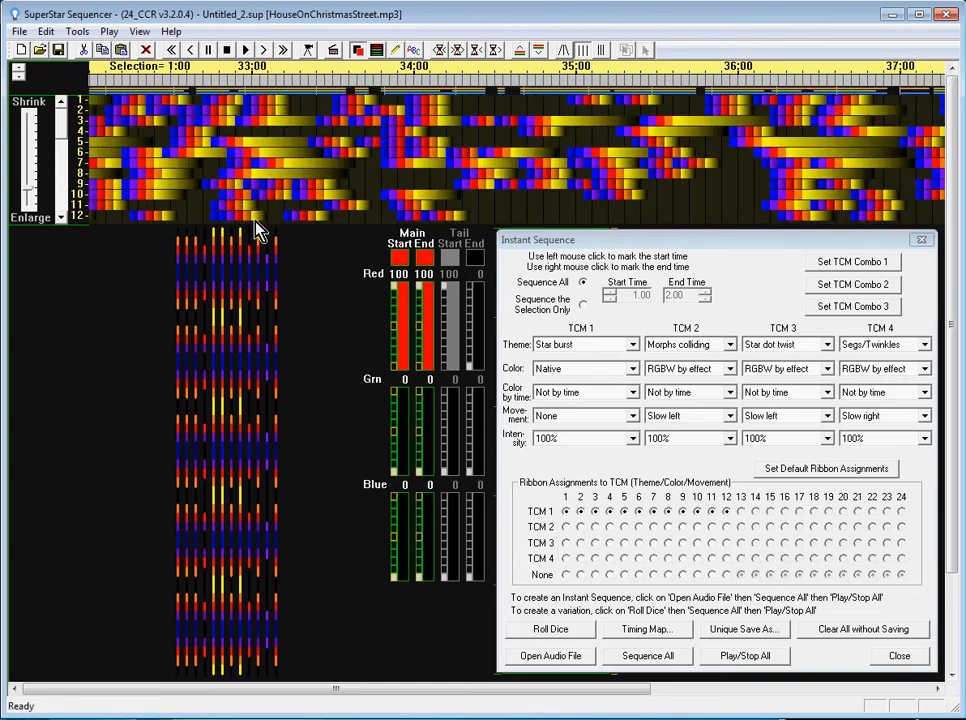
left_click(283, 50)
left_click(283, 50)
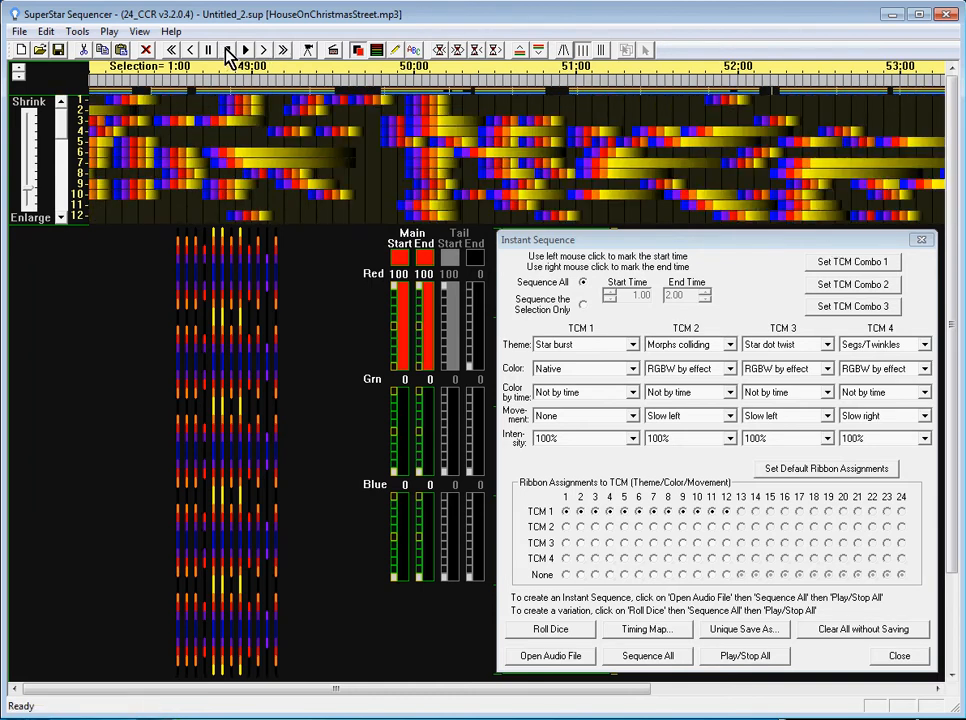
left_click(172, 50)
left_click(172, 50)
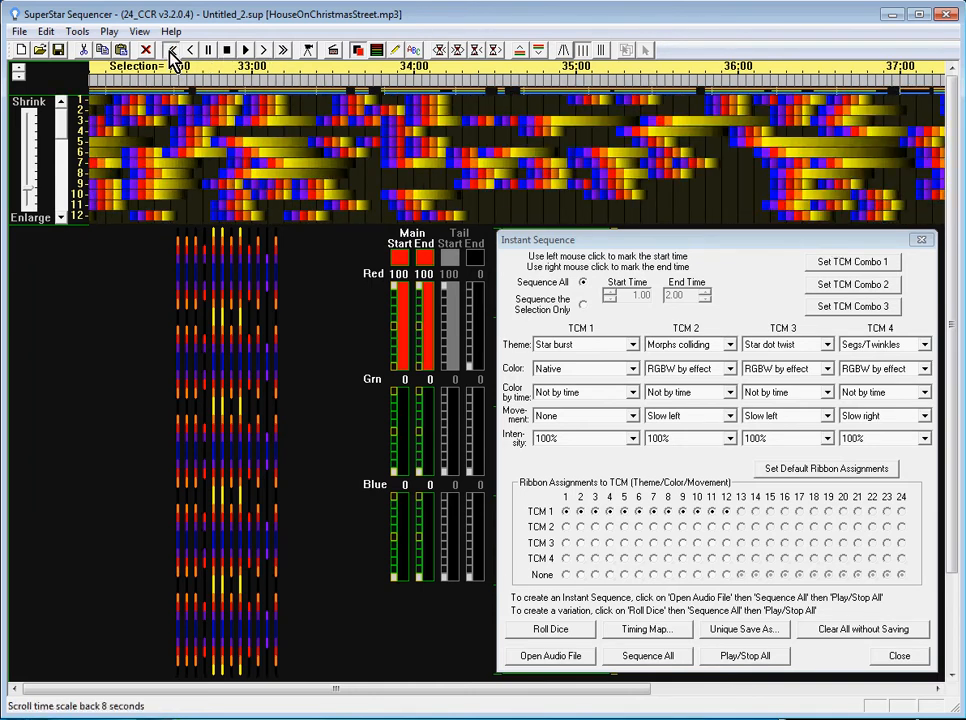
left_click(172, 50)
left_click(172, 50)
left_click(172, 50)
left_click(172, 50)
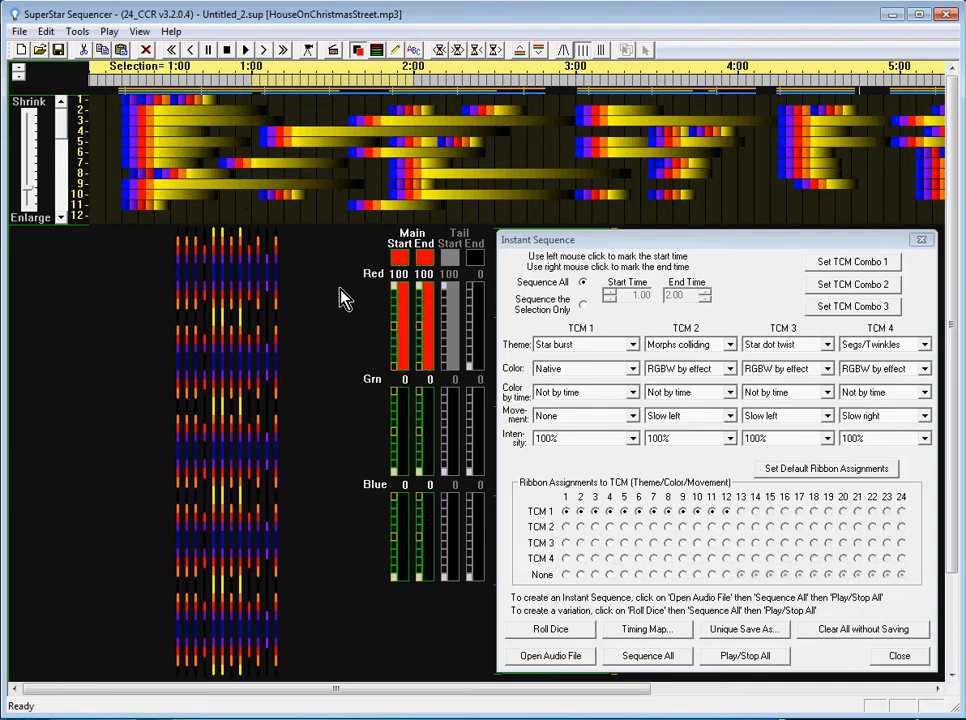
Step: Set the TCM 1 color to RGBW by group and regenerate the full sequence, erasing the current one
left_click(633, 370)
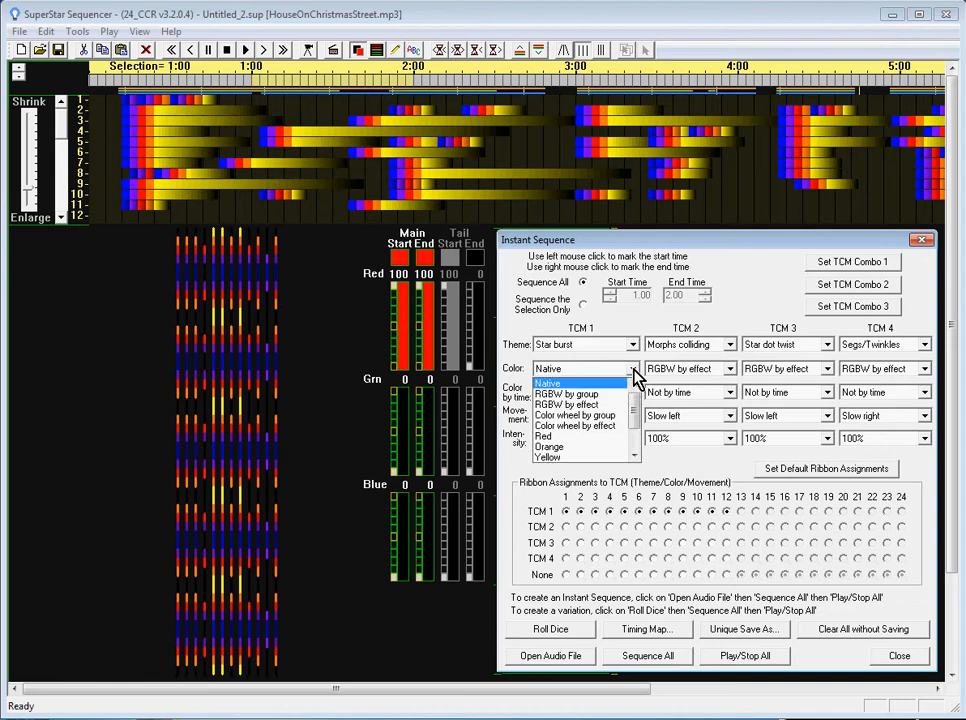
left_click(563, 396)
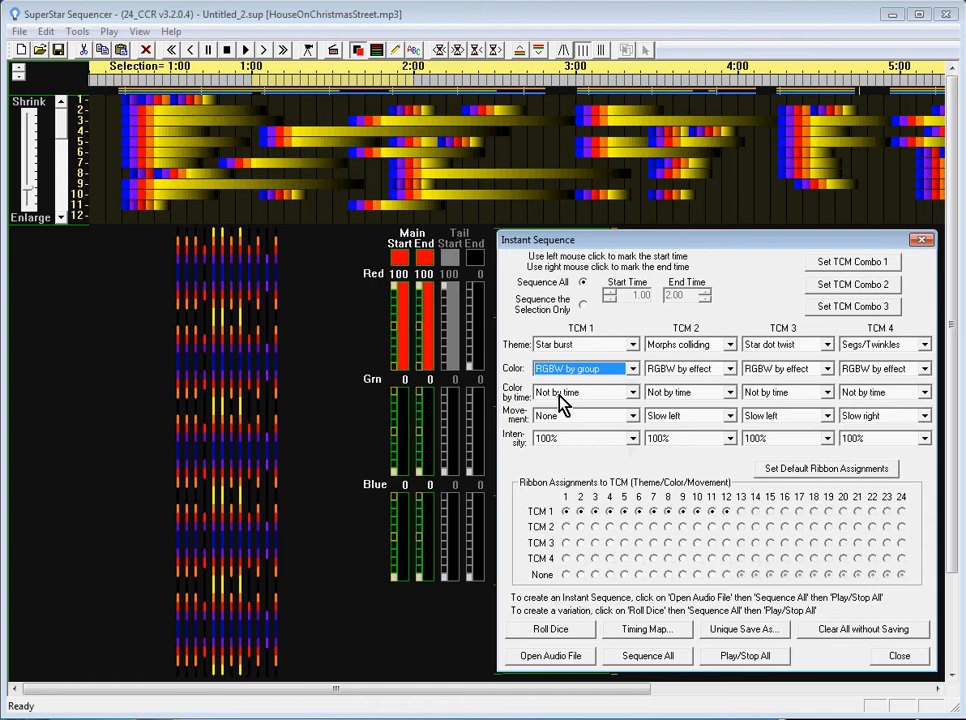
left_click(650, 665)
left_click(718, 507)
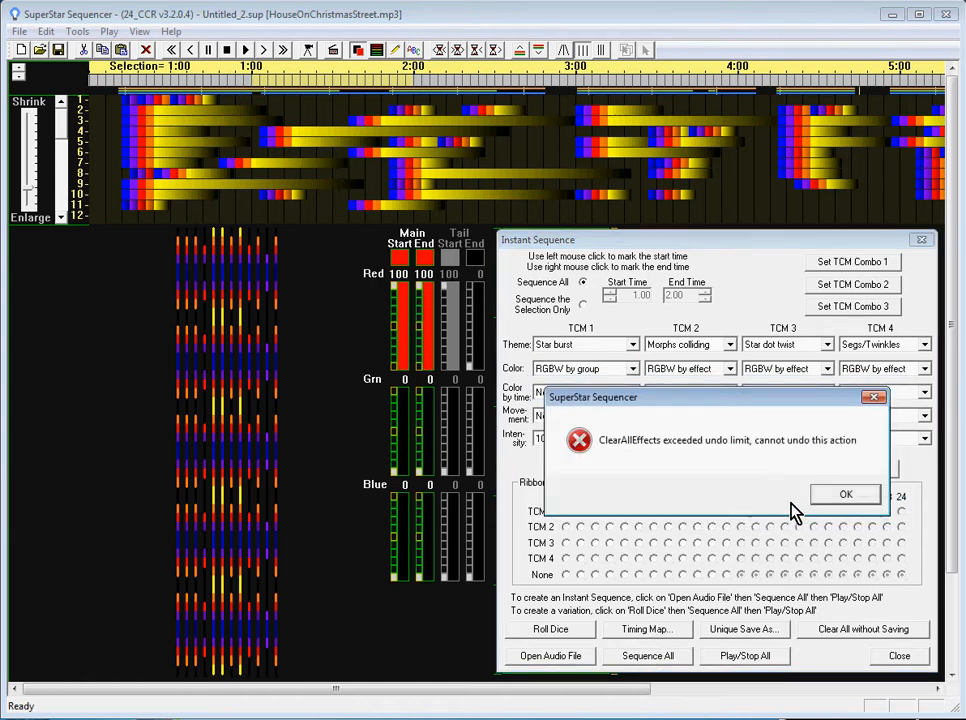
left_click(815, 496)
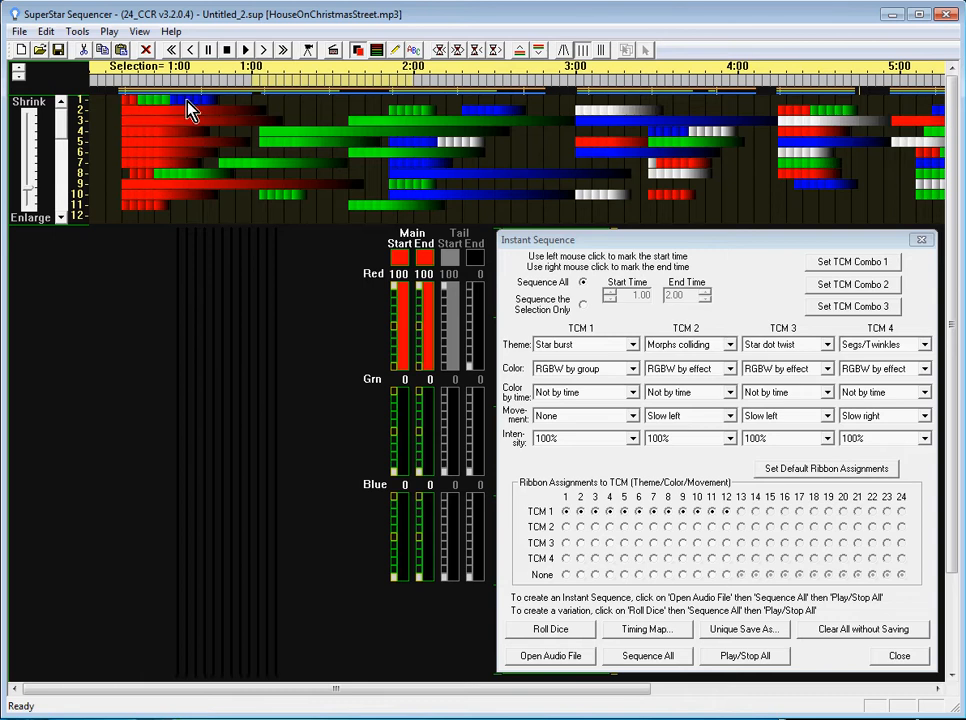
Step: Examine the RGBW by group effects over the first 13 seconds of the timeline, return to the start and preview playback
left_click(264, 50)
left_click(264, 50)
left_click(264, 50)
left_click(264, 50)
left_click(264, 50)
left_click(264, 50)
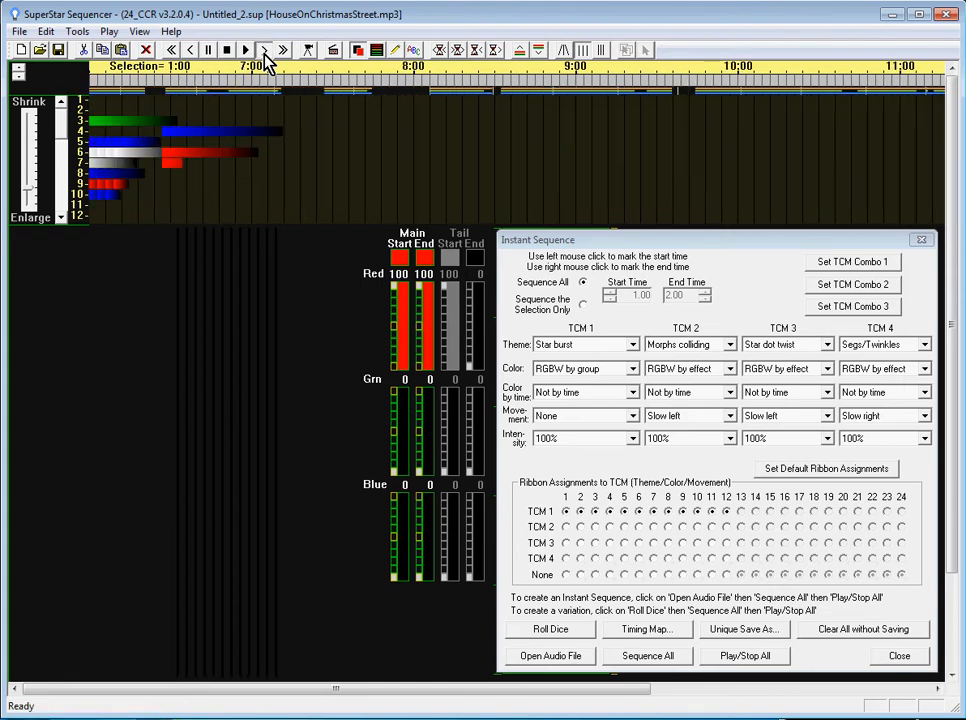
left_click(264, 50)
left_click(264, 50)
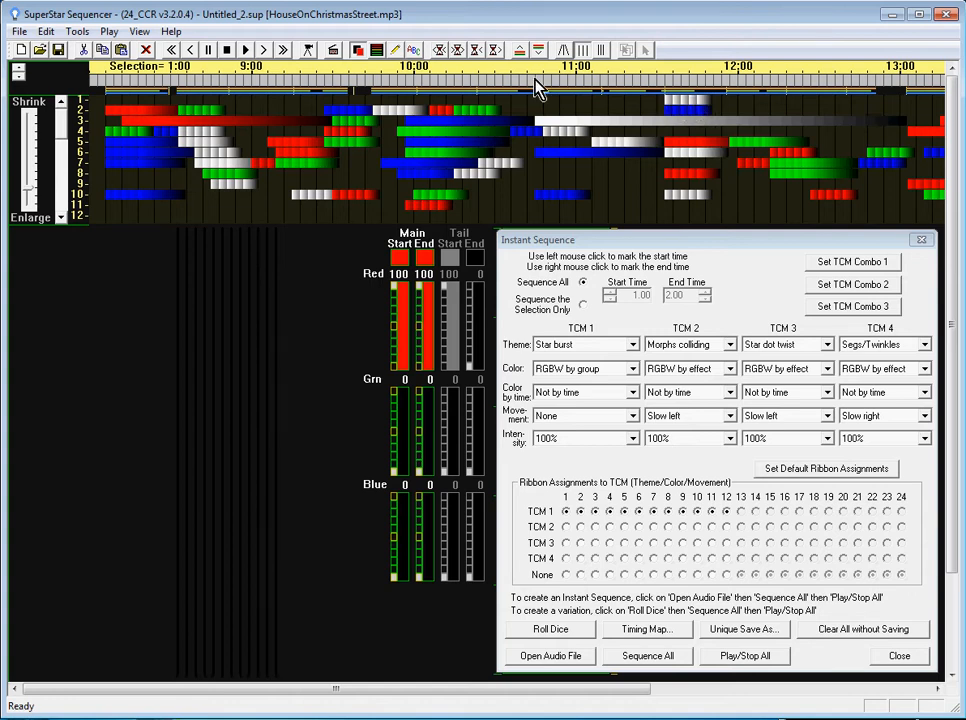
left_click(172, 52)
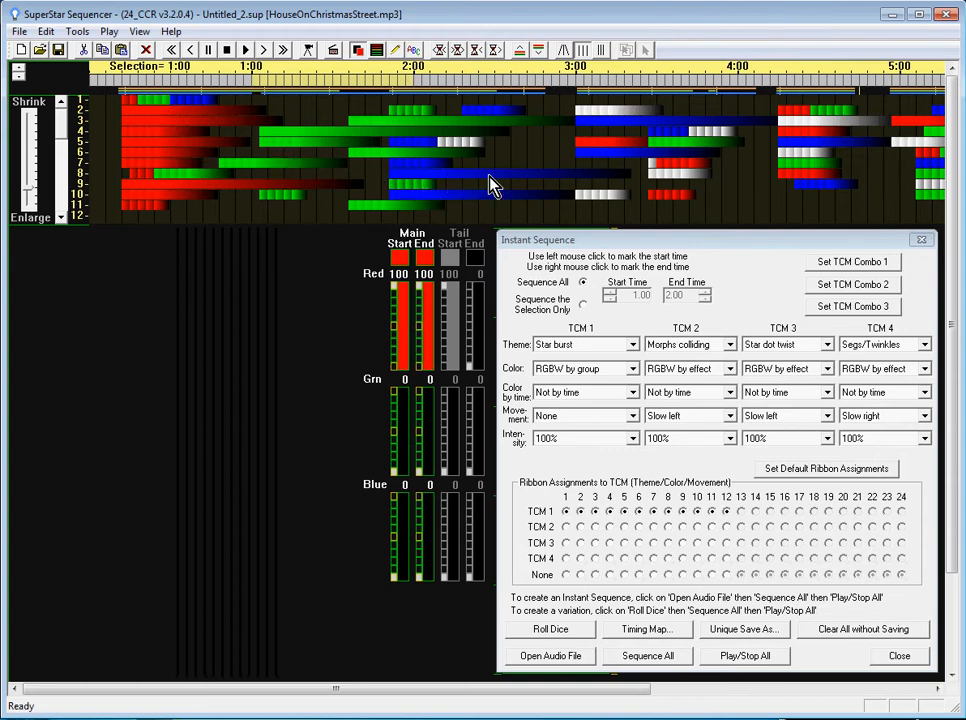
left_click(745, 656)
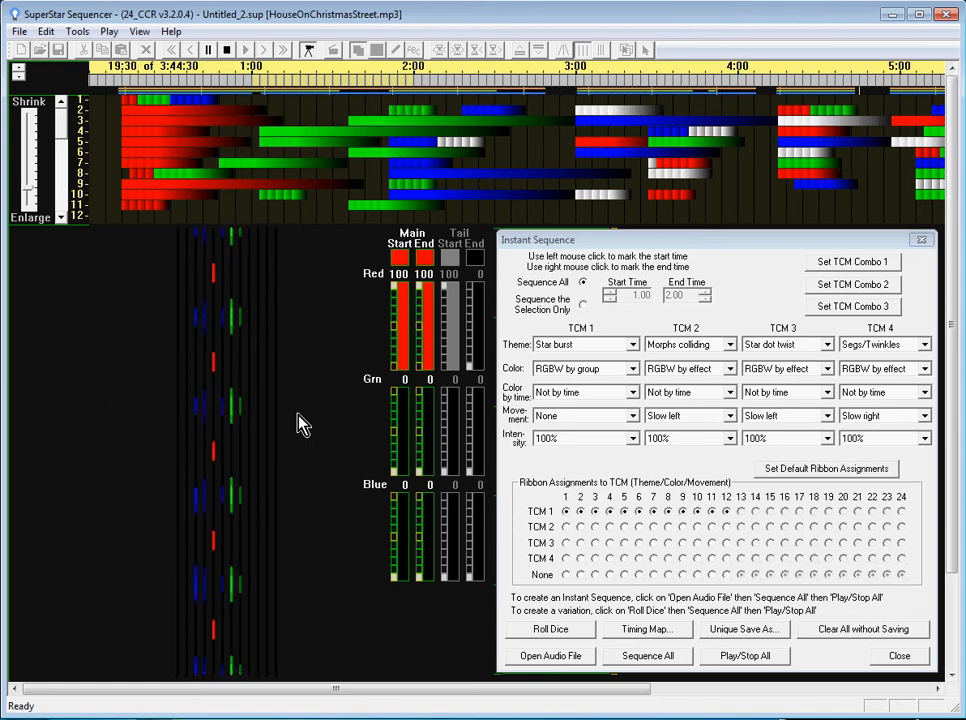
left_click(760, 664)
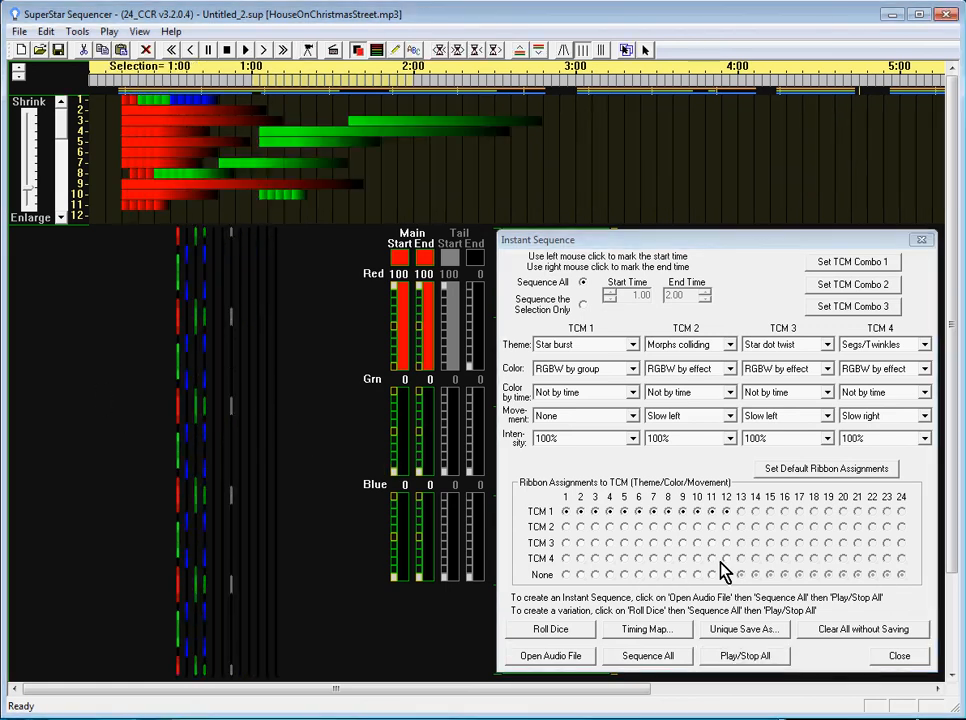
Step: Regenerate the full sequence with the TCM 1 color set to RGBW by effect, erasing the current one, and preview its playback
left_click(634, 369)
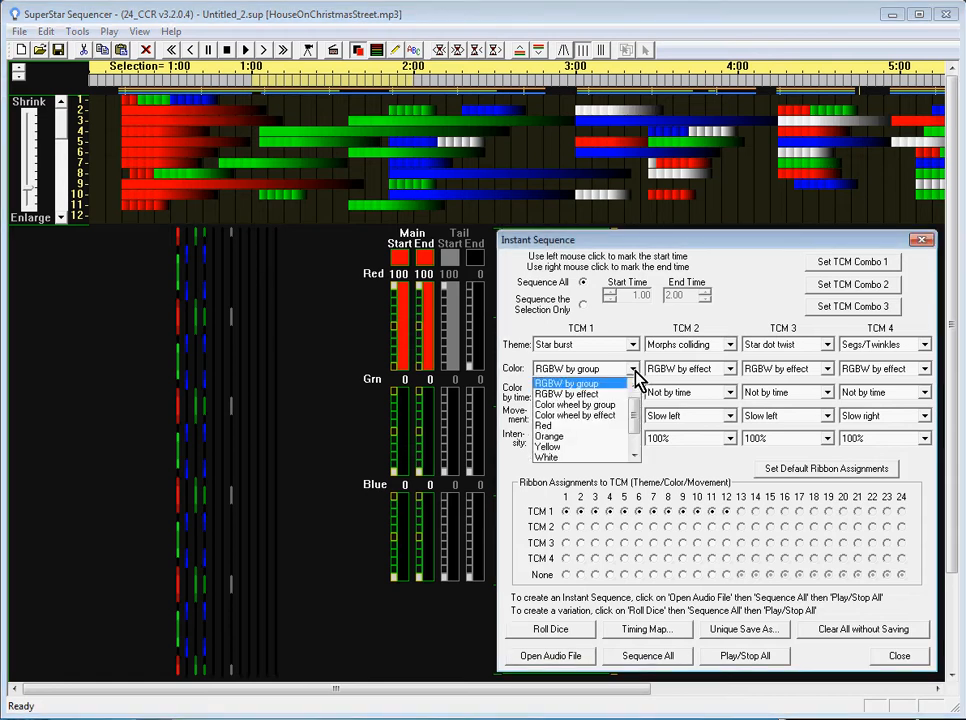
left_click(566, 396)
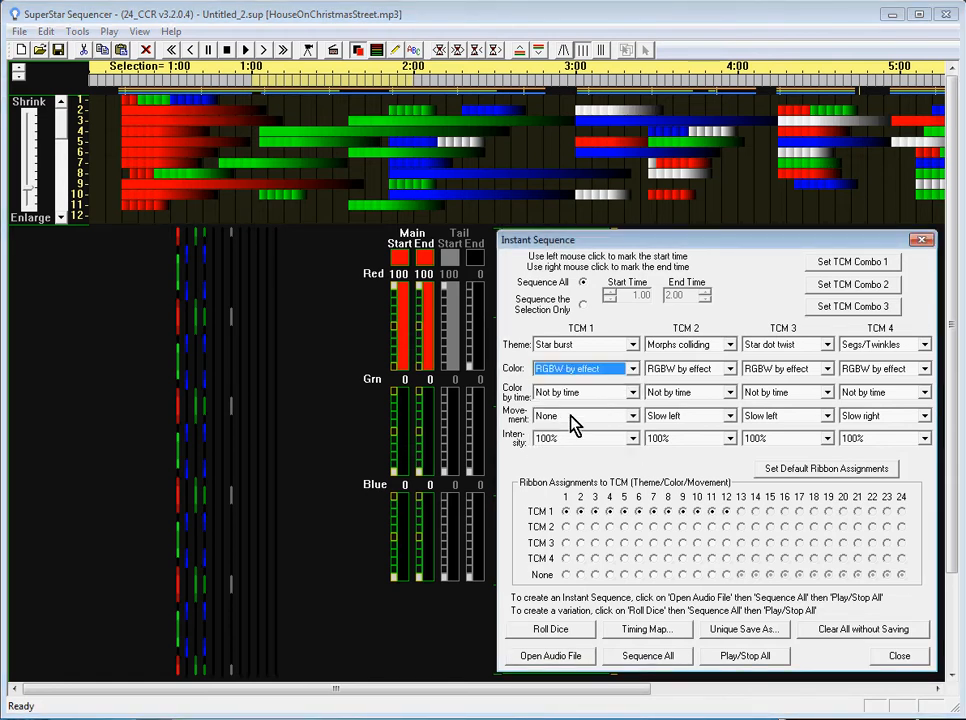
left_click(670, 662)
left_click(740, 503)
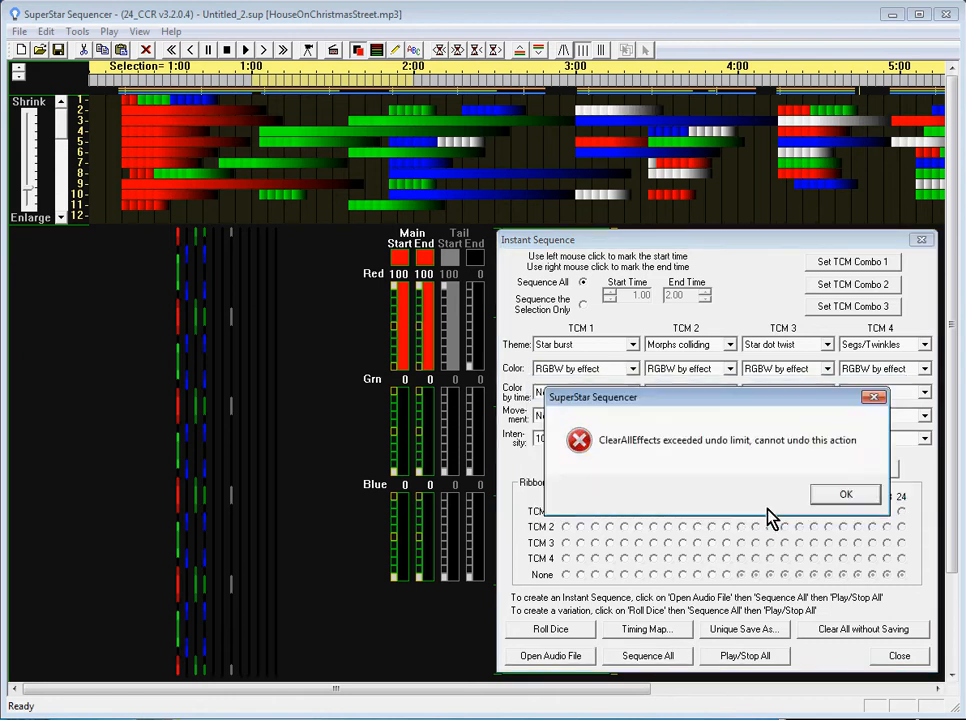
left_click(830, 500)
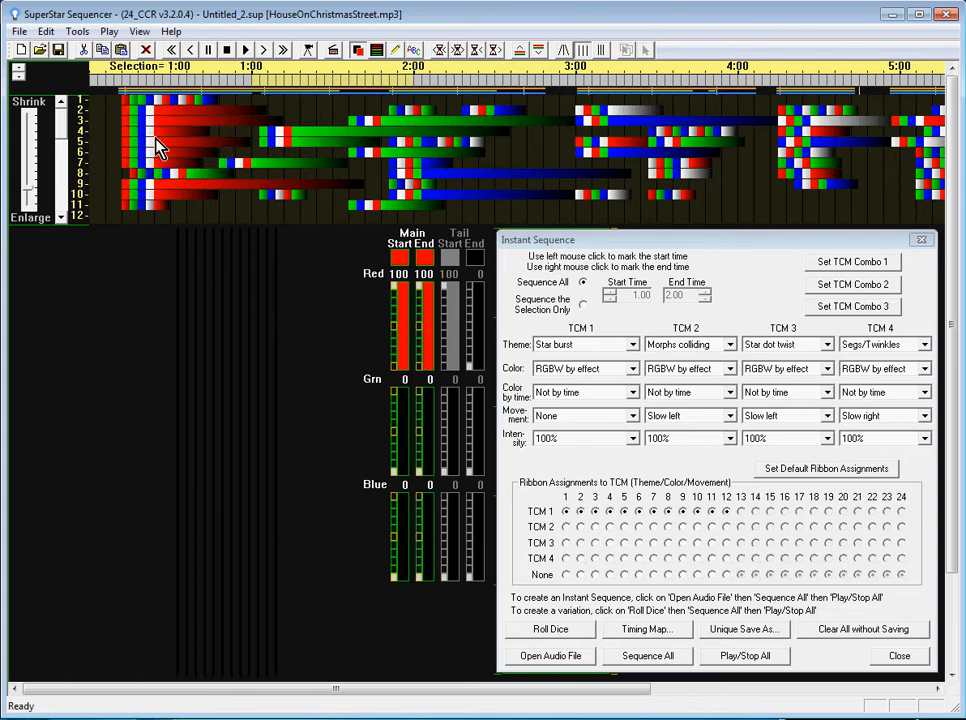
left_click(735, 650)
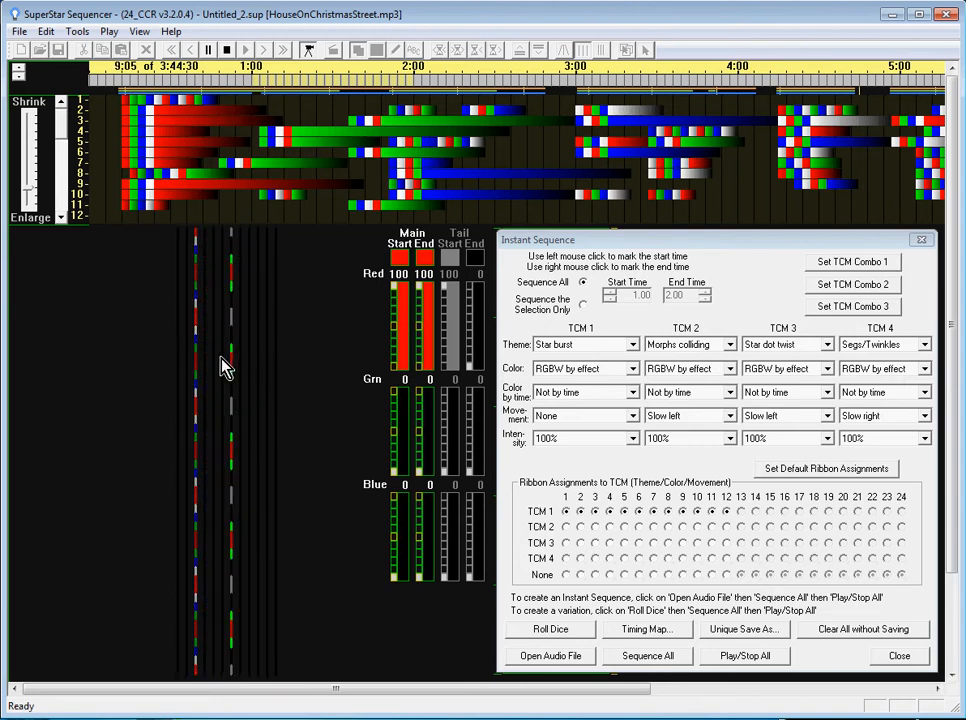
left_click(732, 659)
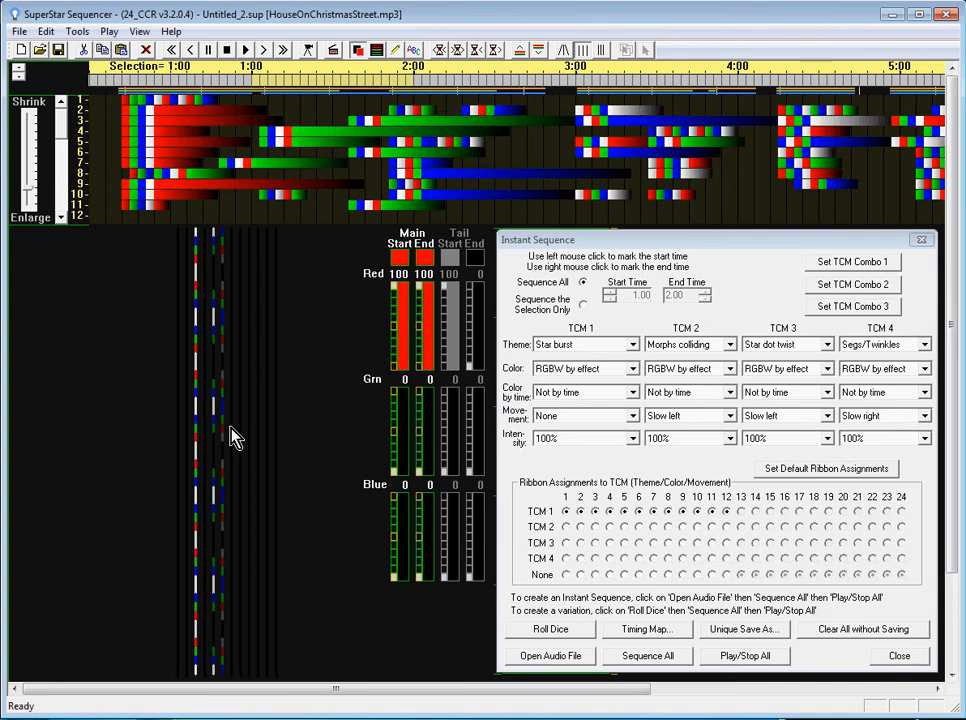
Step: Set the TCM 1 color to Color wheel by group and regenerate the full sequence, erasing the current one
left_click(633, 370)
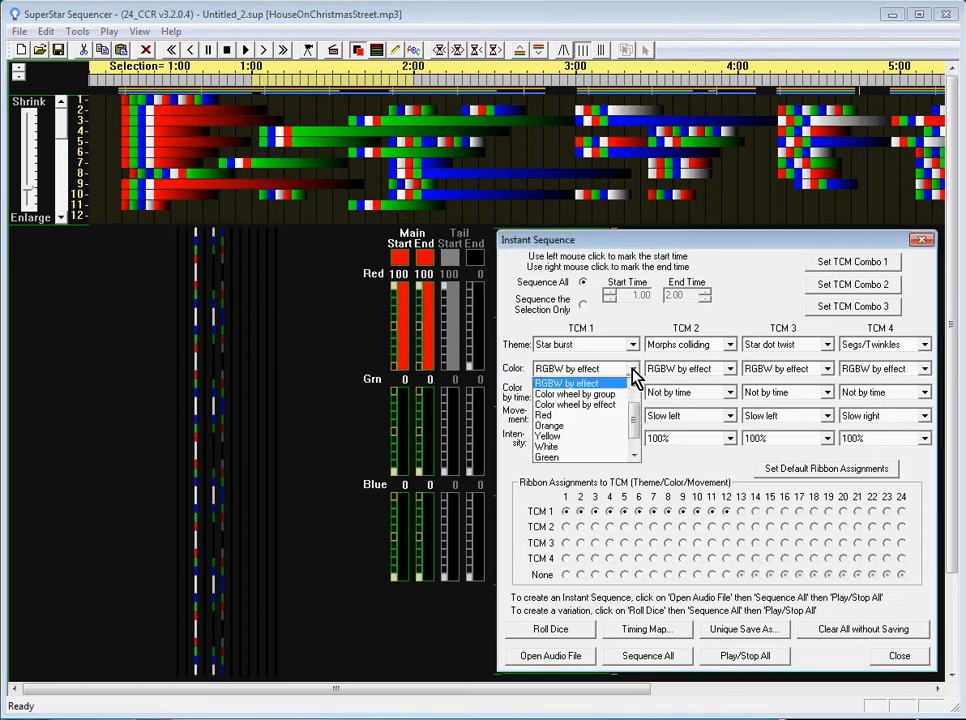
left_click(585, 397)
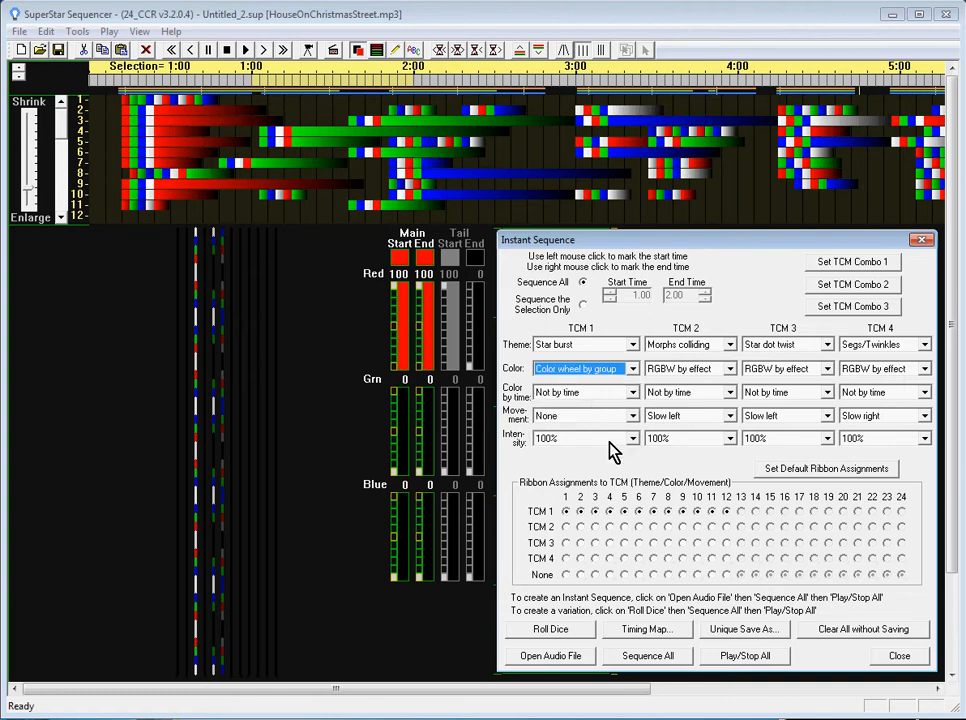
left_click(645, 658)
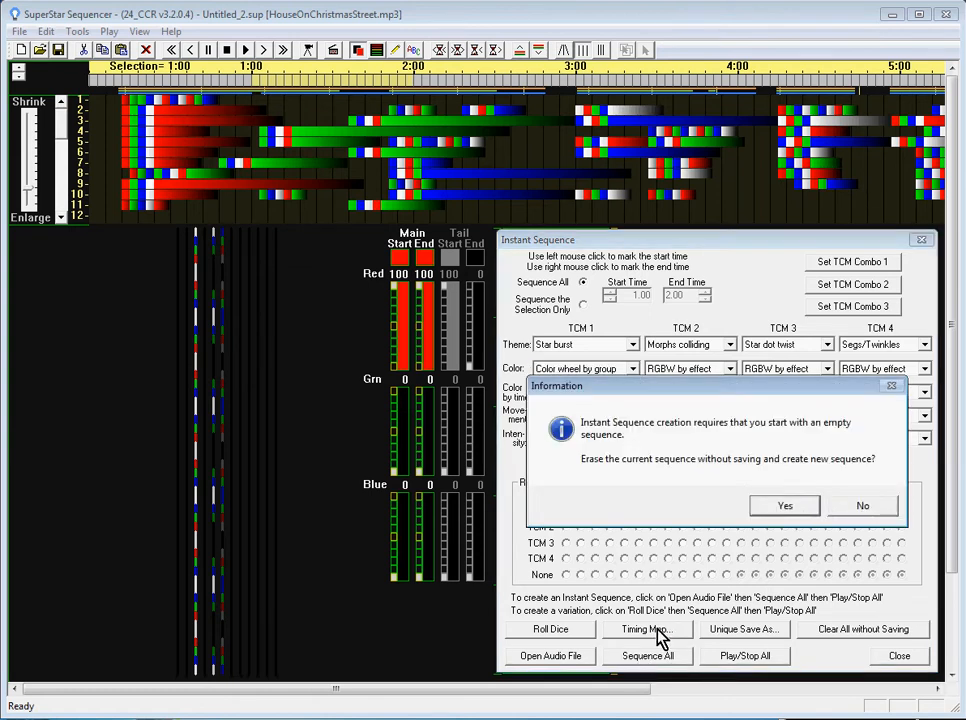
left_click(765, 508)
key("Return")
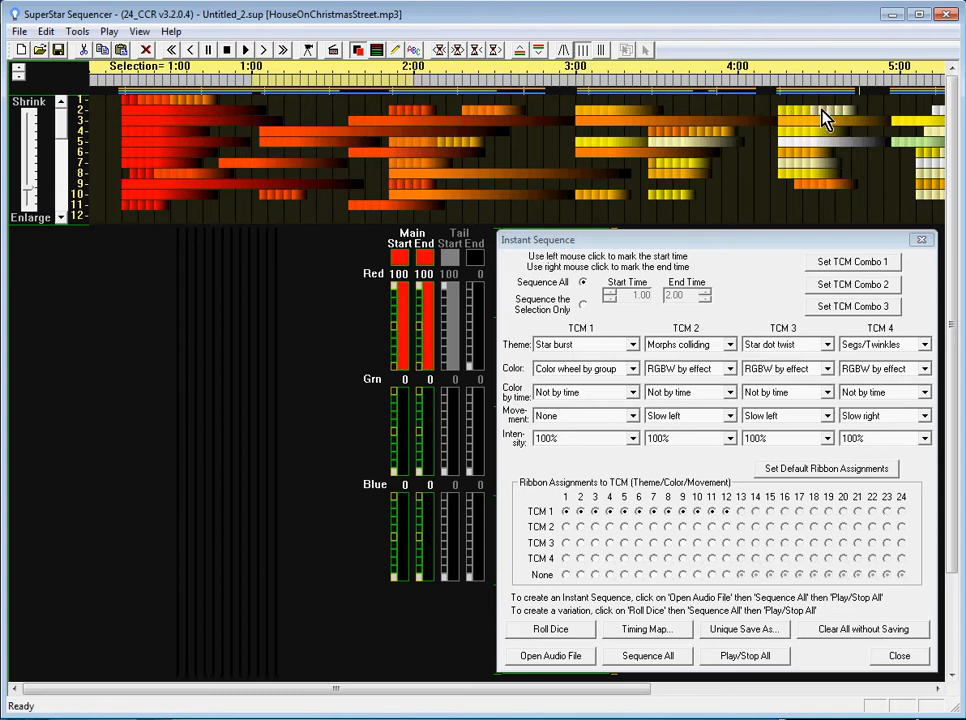
Step: Examine the Color wheel by group effects over the first 17 seconds of the timeline, return to the start and preview playback
left_click(264, 51)
left_click(264, 52)
left_click(264, 52)
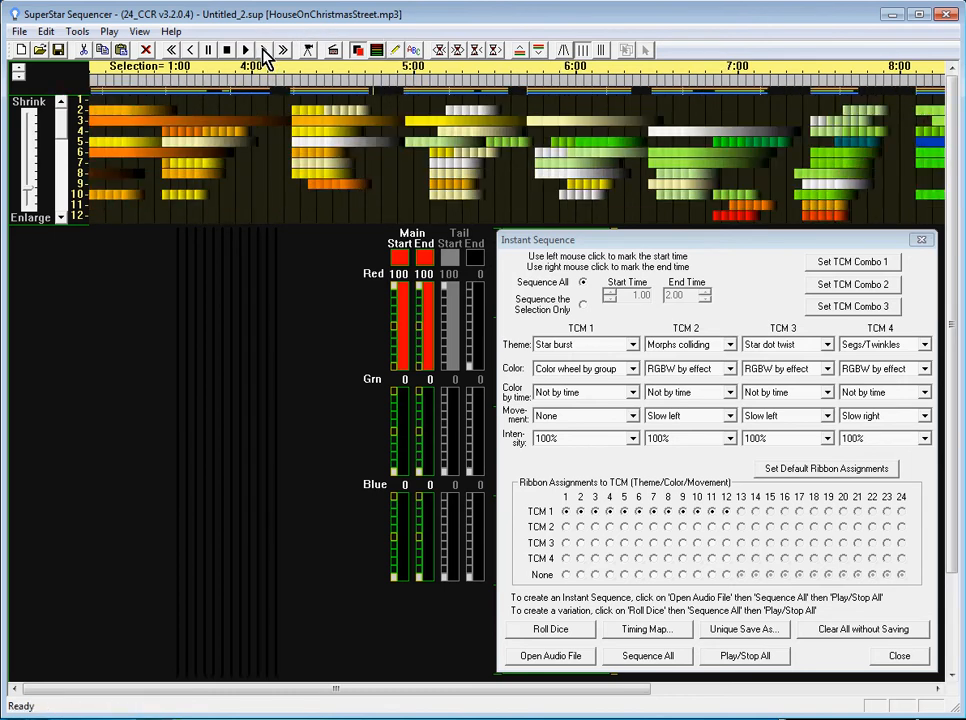
left_click(264, 52)
left_click(264, 52)
left_click(264, 52)
left_click(264, 52)
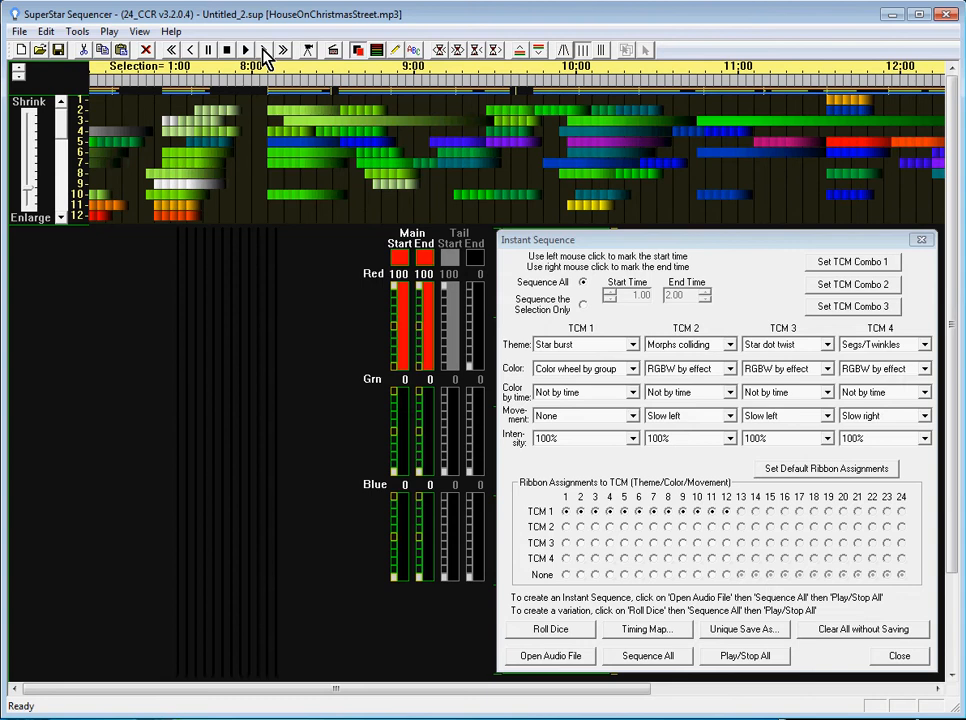
left_click(264, 52)
left_click(264, 52)
left_click(264, 52)
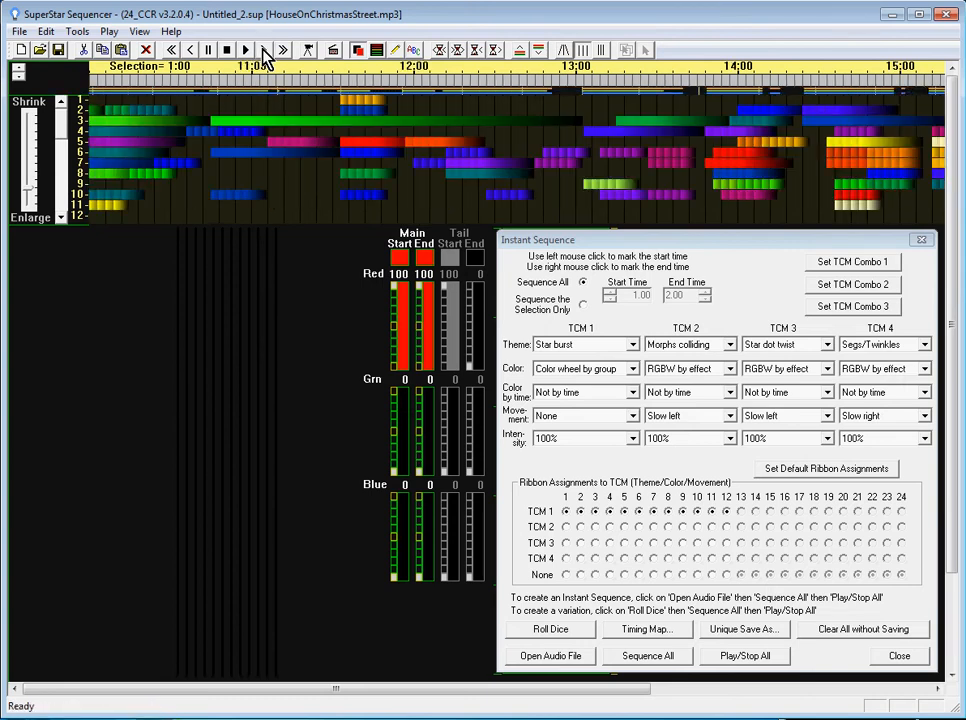
left_click(264, 52)
left_click(264, 52)
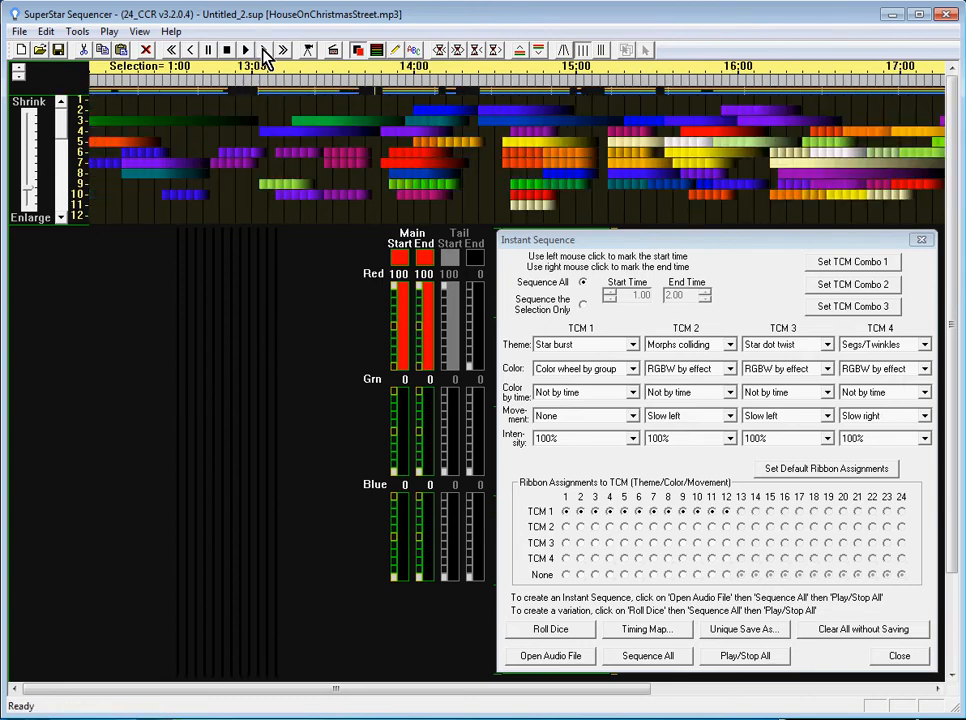
left_click(171, 50)
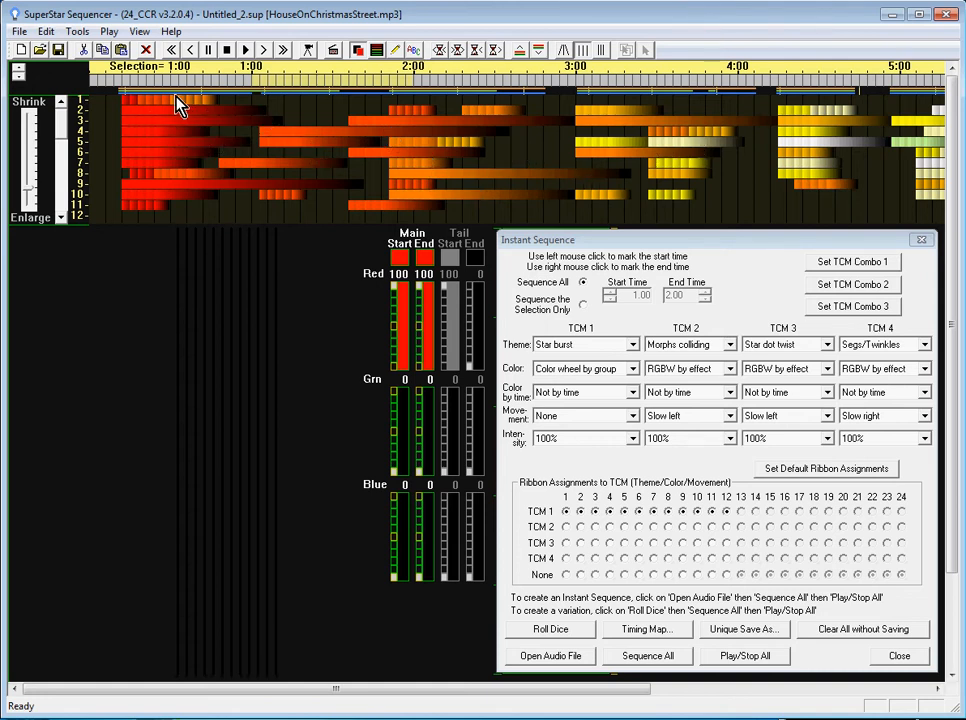
left_click(740, 656)
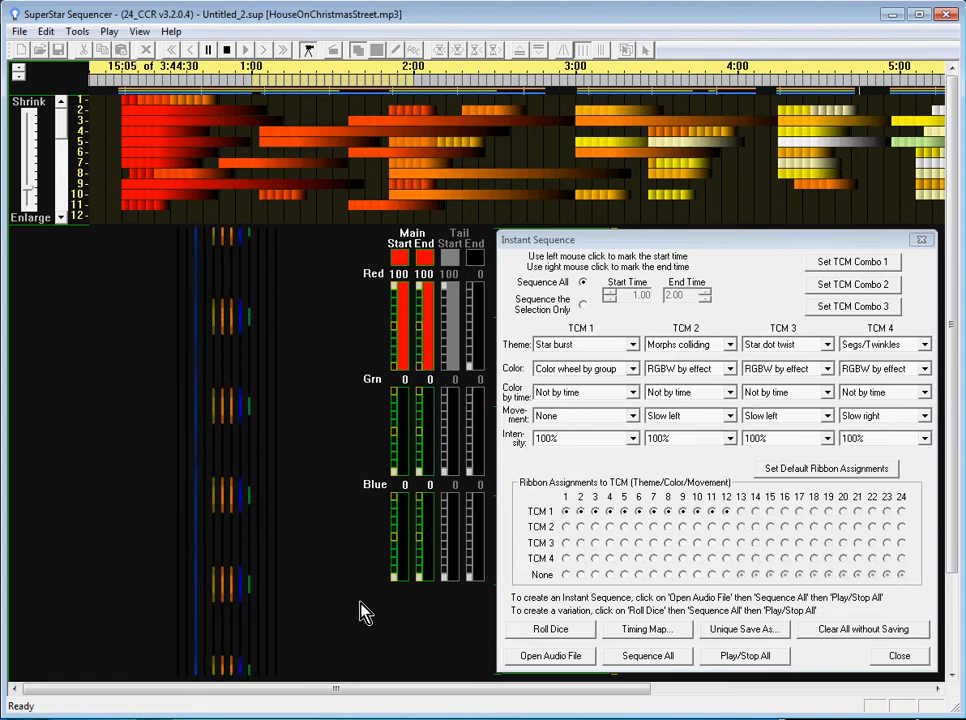
left_click(740, 665)
Step: Regenerate the full sequence with the TCM 1 color set to Color wheel by effect, erasing the current one, and preview its playback
left_click(632, 368)
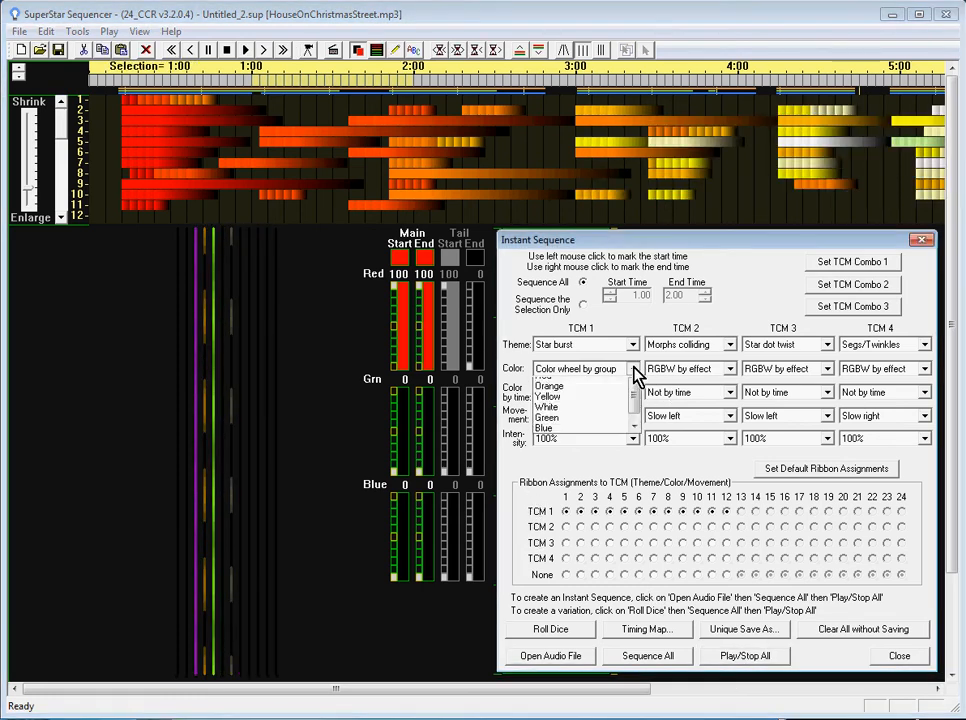
left_click(575, 395)
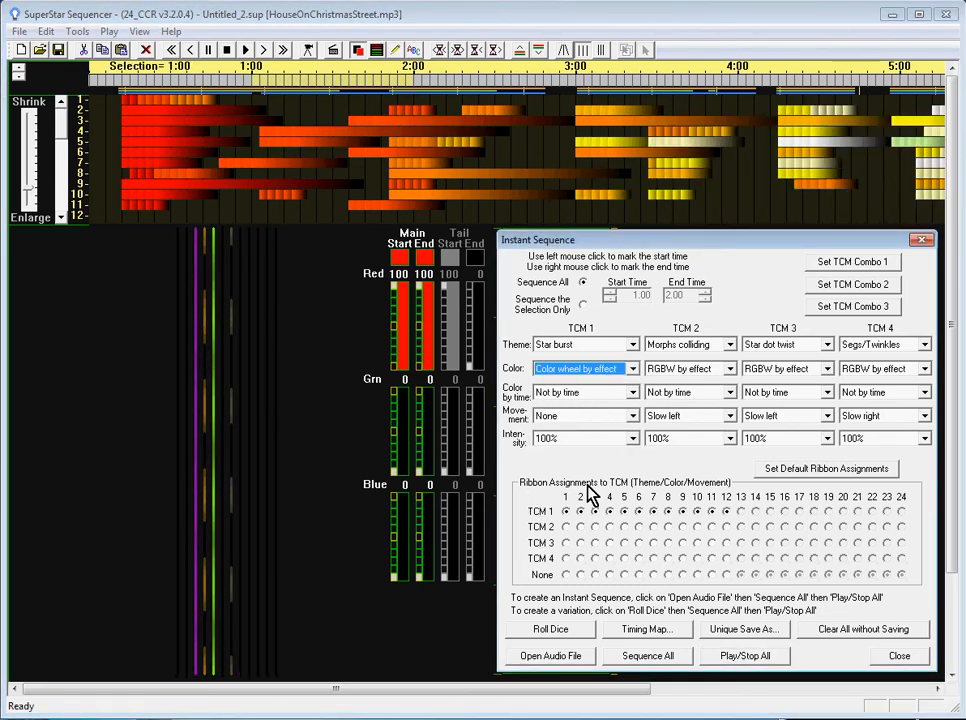
left_click(662, 664)
left_click(772, 508)
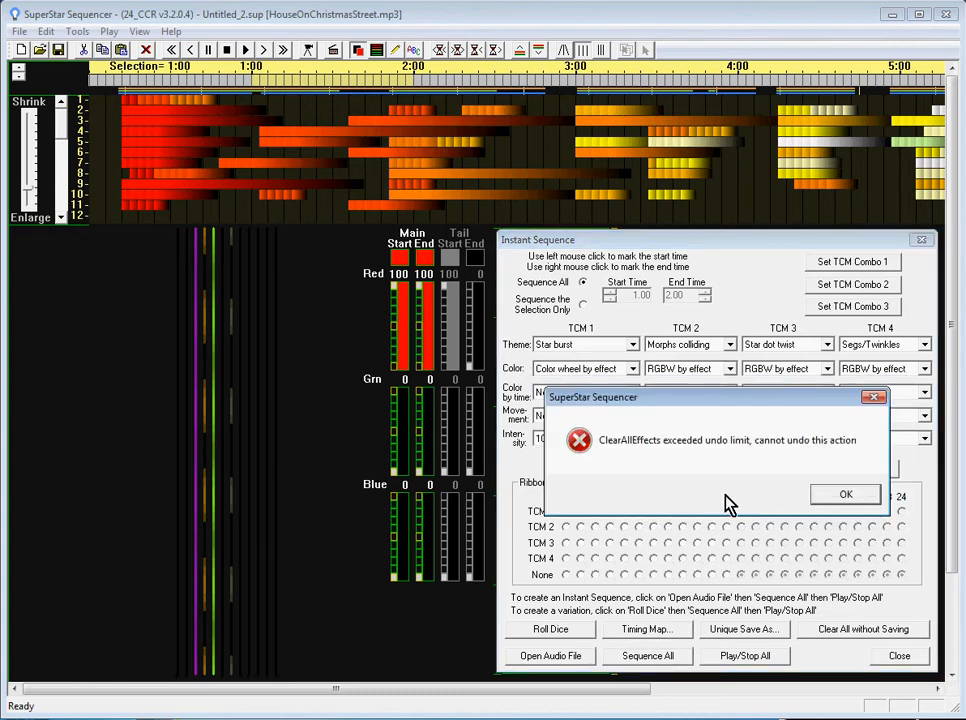
left_click(840, 494)
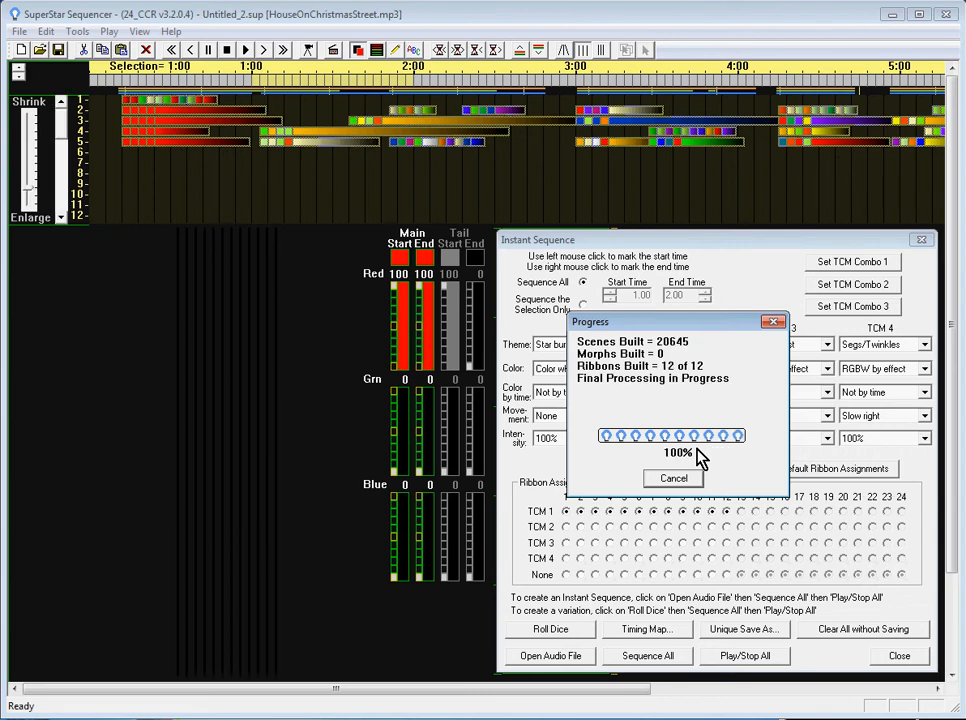
left_click(668, 476)
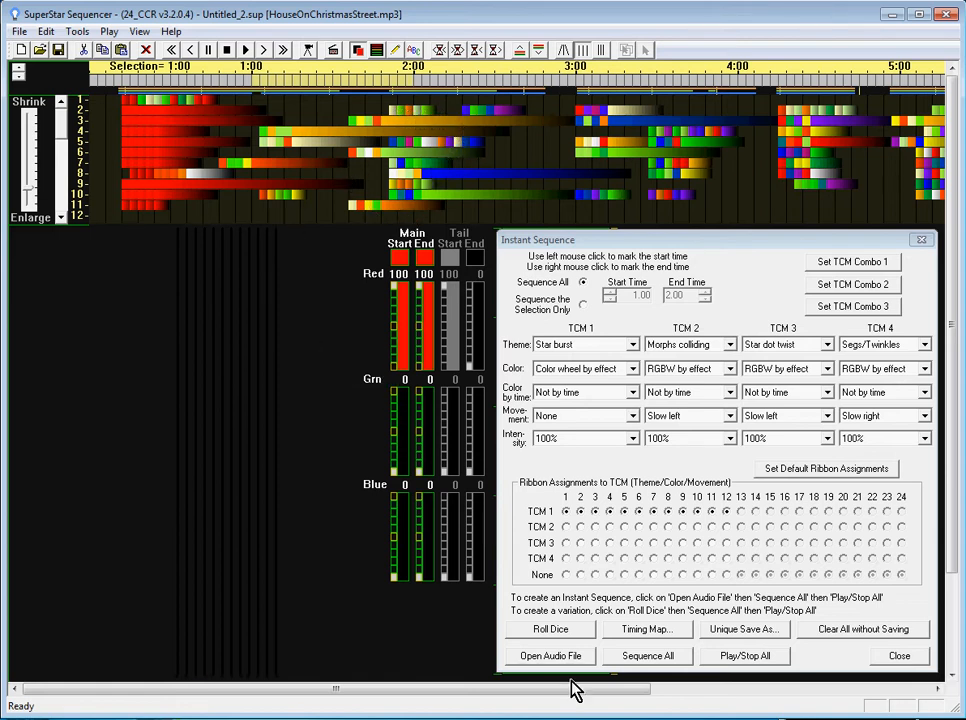
left_click(748, 657)
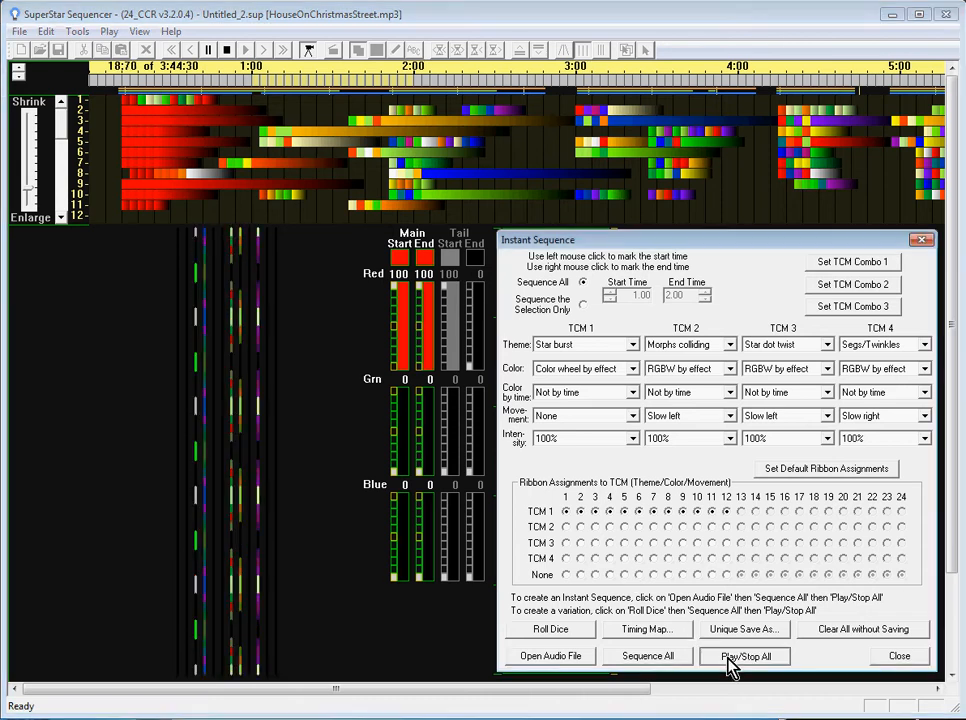
left_click(730, 662)
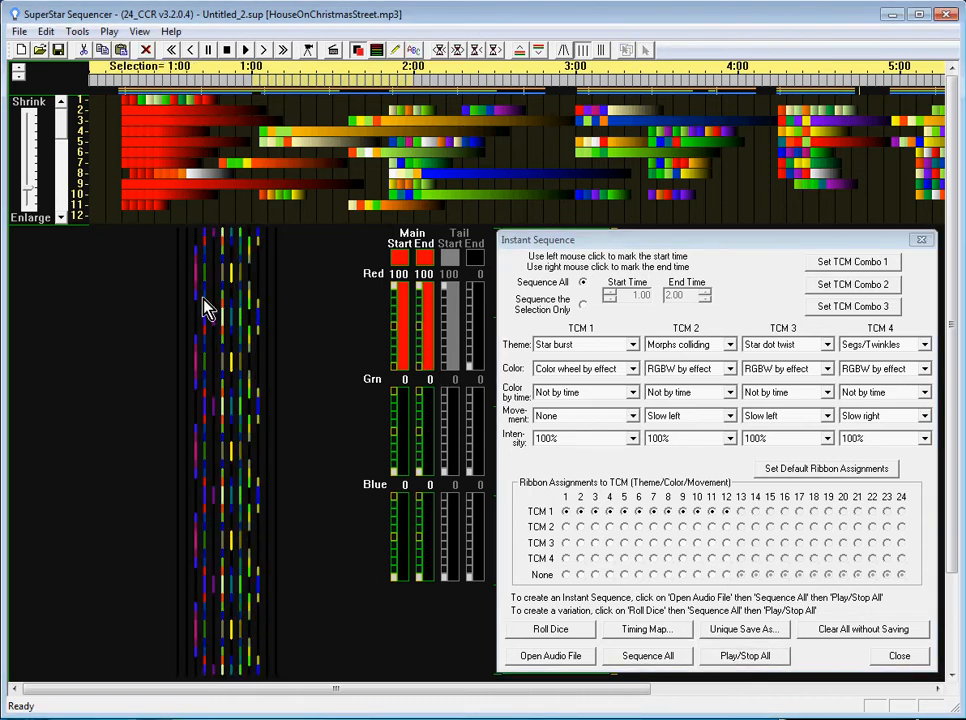
Step: Regenerate the full sequence with the TCM 1 color set to Purple, erasing the current one, and preview its playback
left_click(633, 369)
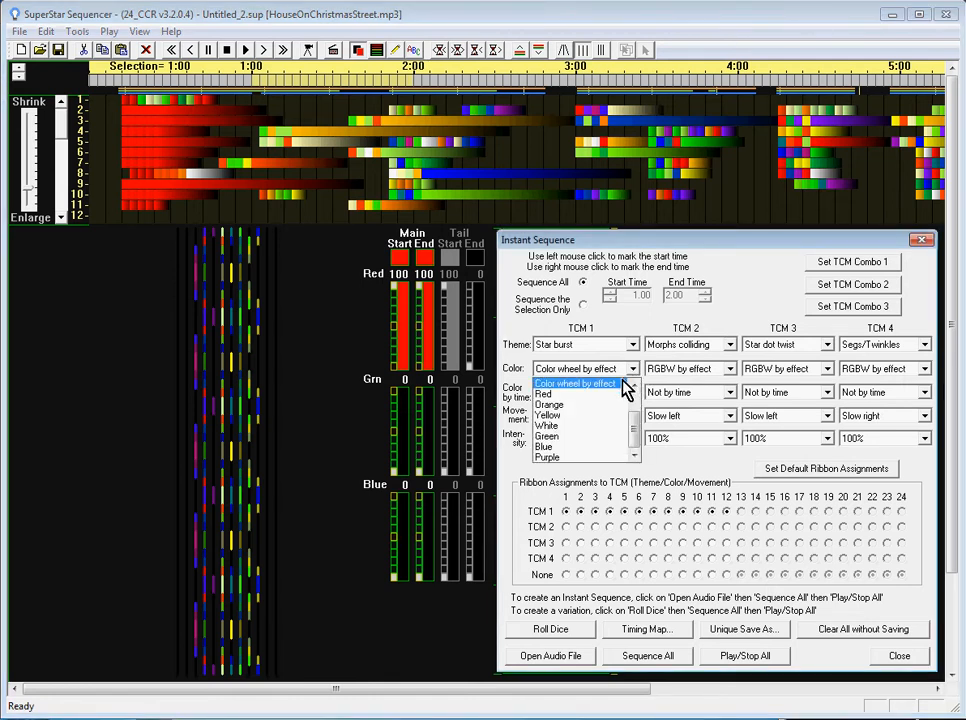
left_click(553, 458)
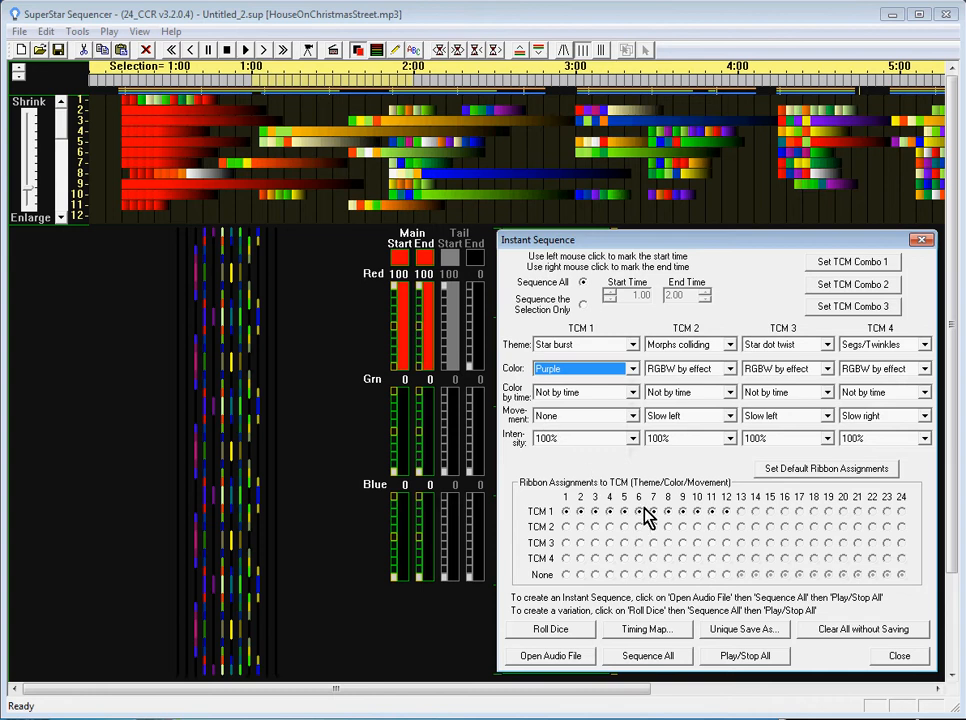
left_click(648, 656)
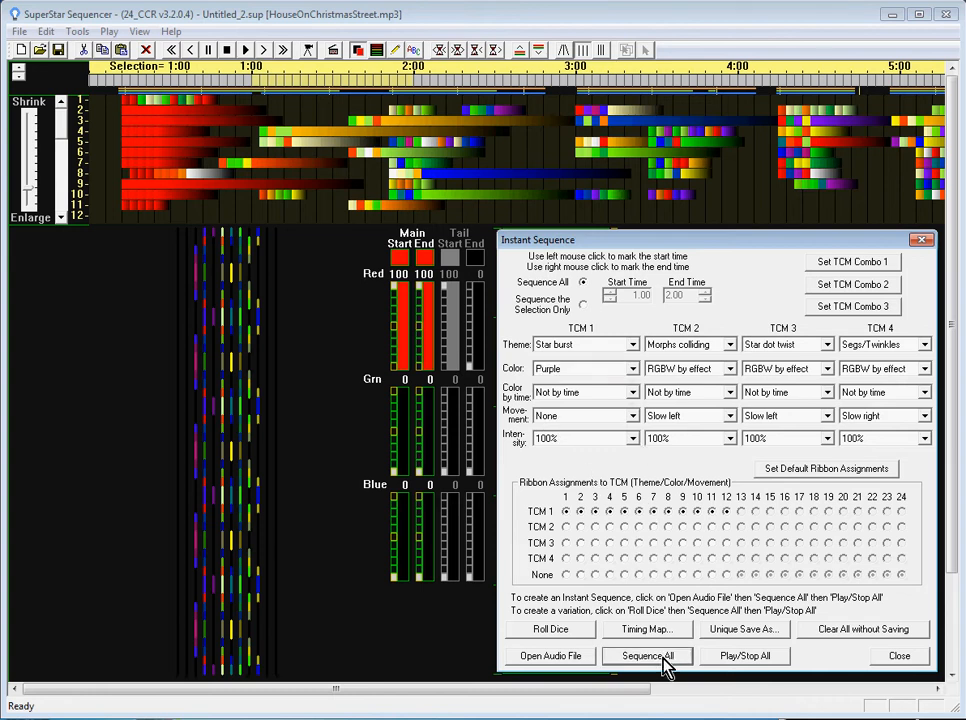
left_click(762, 512)
key("Return")
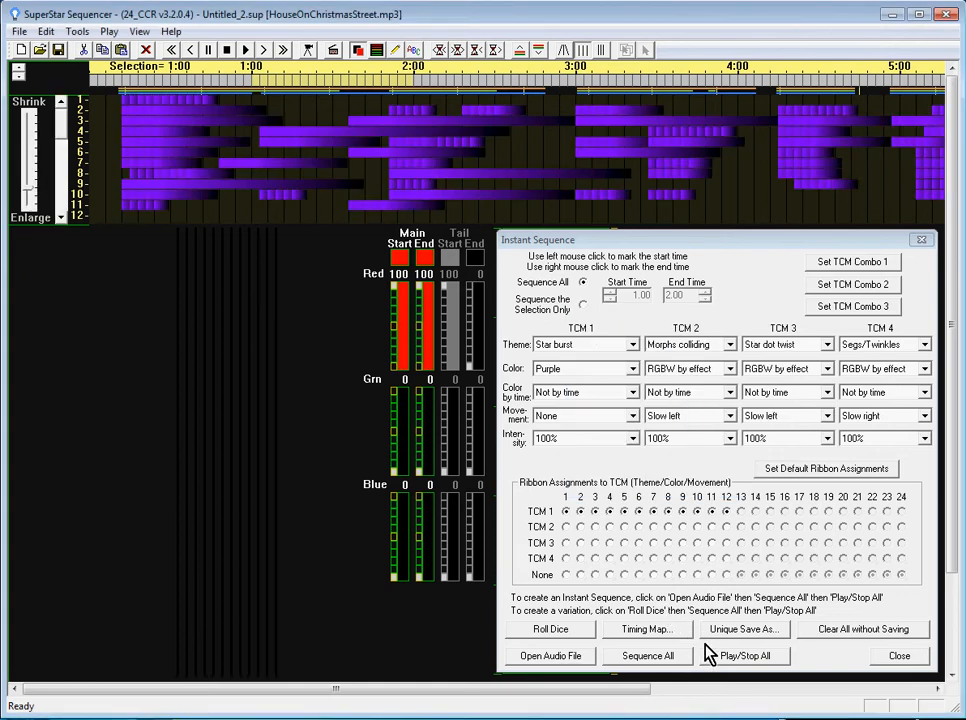
left_click(712, 655)
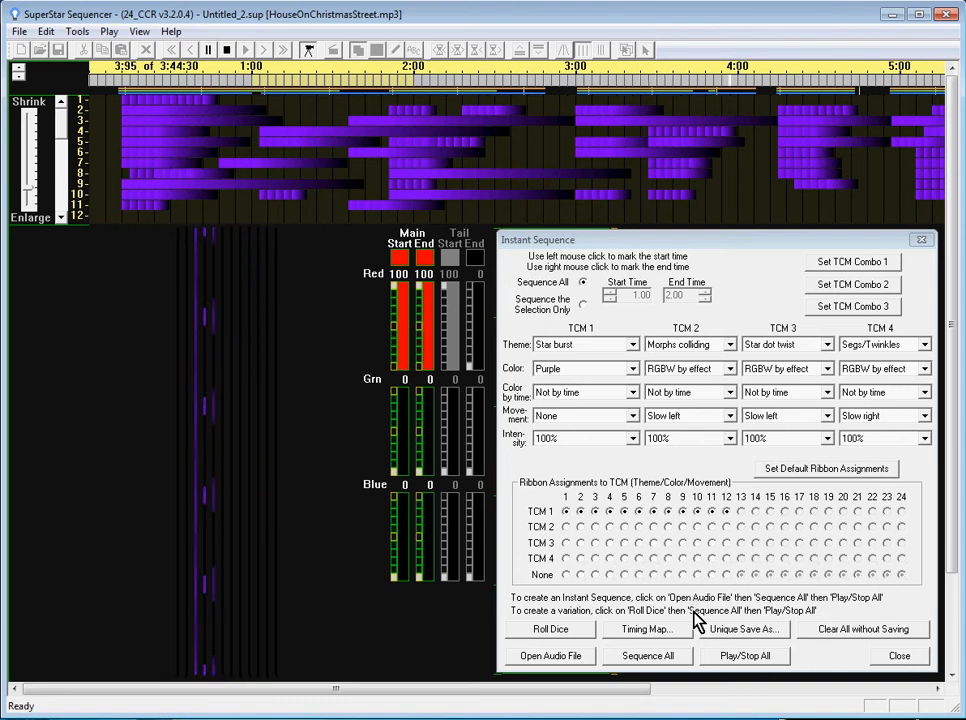
left_click(737, 656)
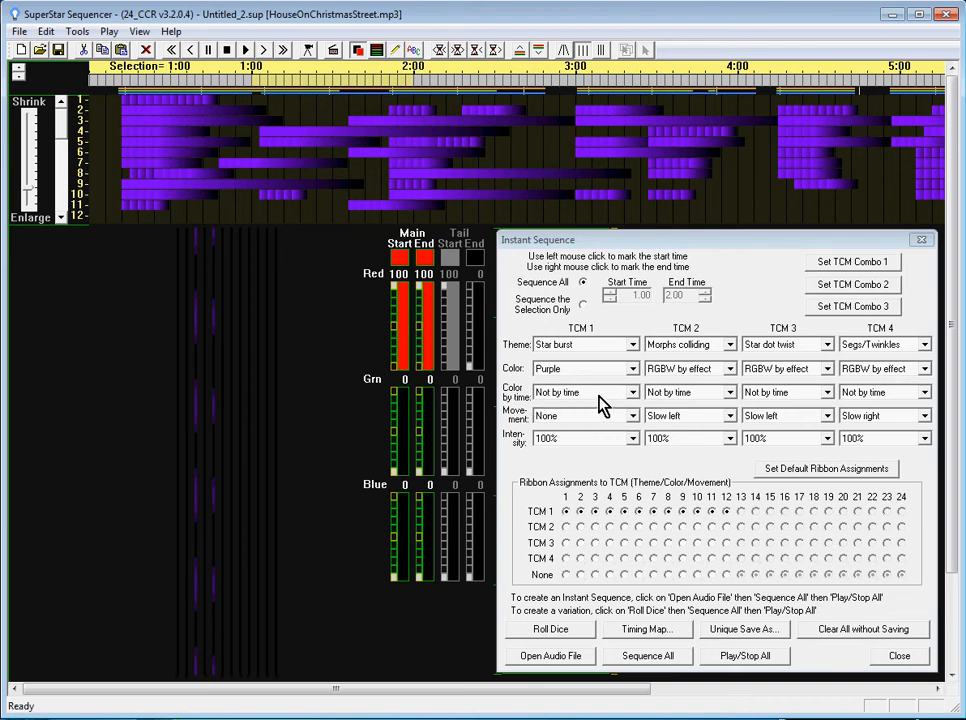
Step: Try to set the TCM 1 color by time to every 2 seconds while its color is Purple
left_click(634, 394)
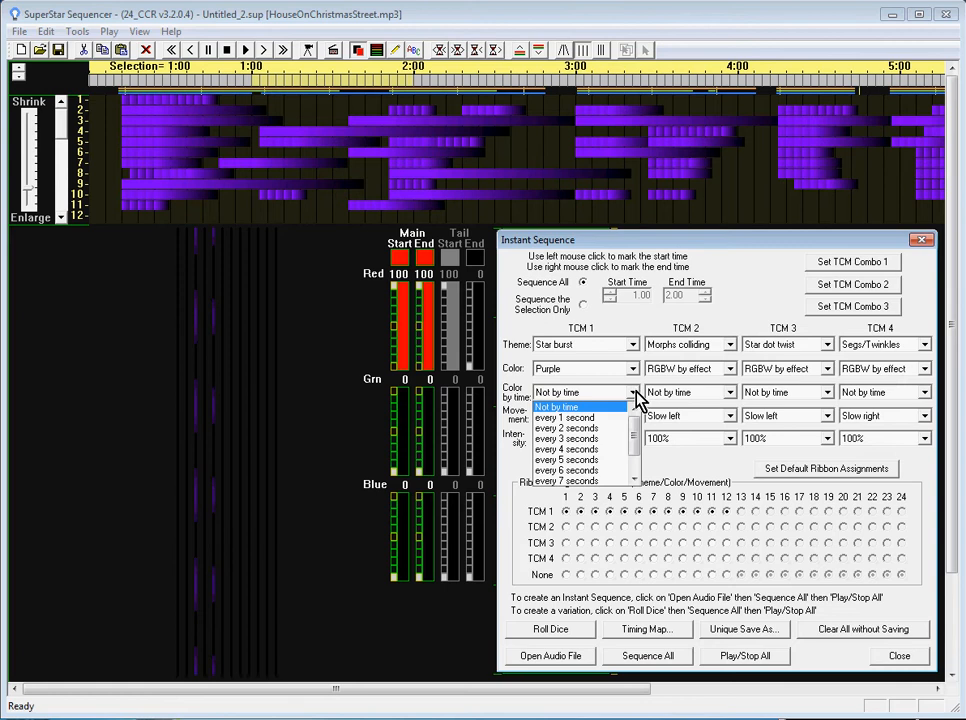
left_click(573, 429)
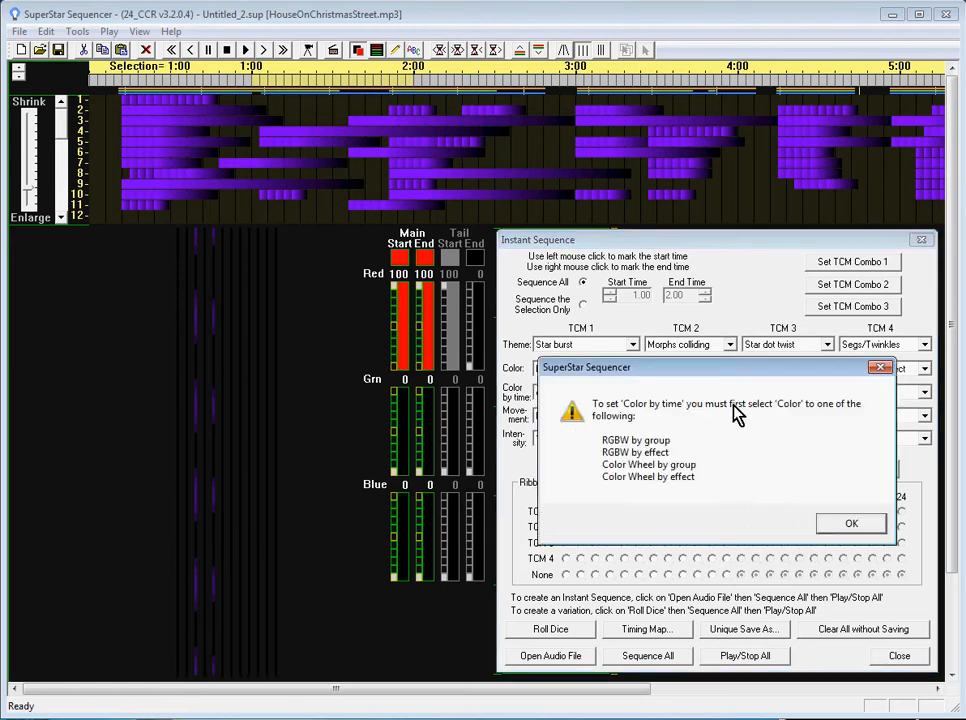
left_click_drag(700, 375, 694, 389)
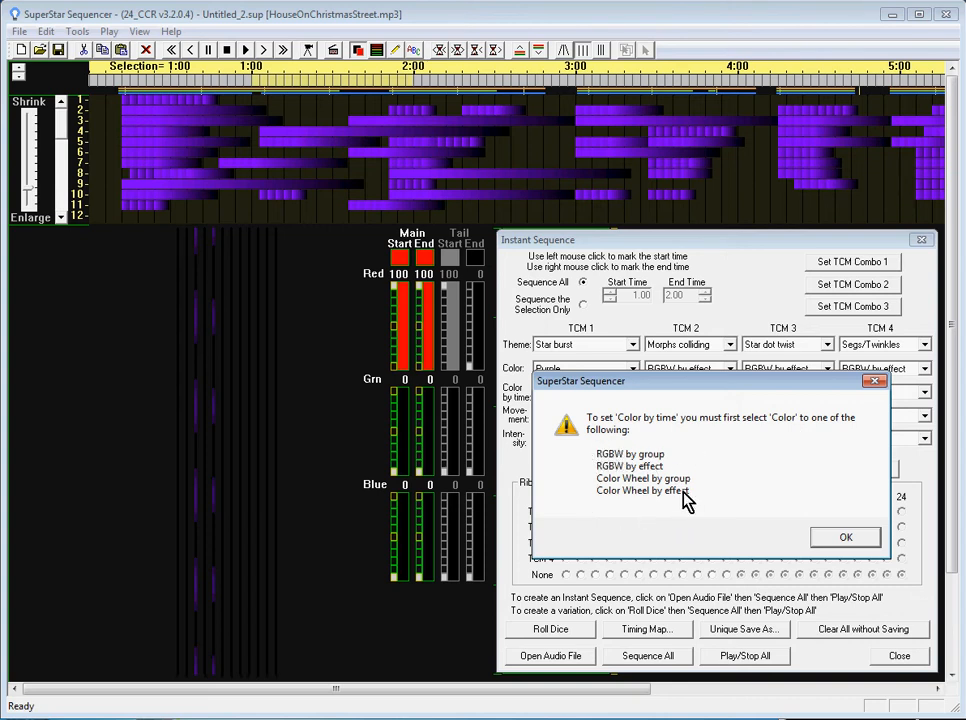
left_click_drag(669, 391, 673, 430)
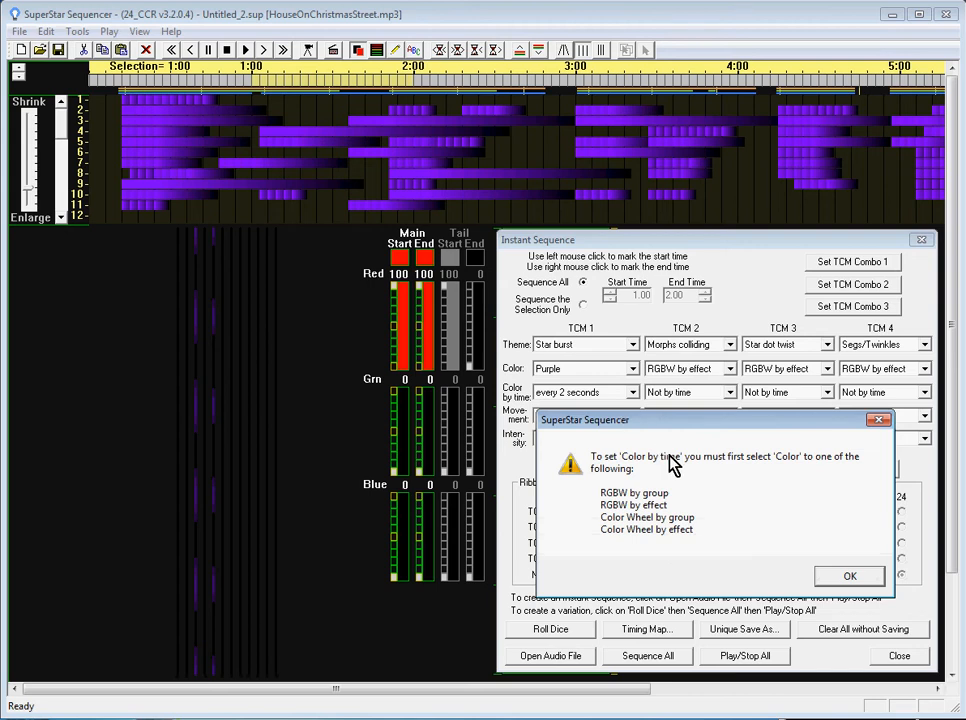
left_click(847, 577)
Step: Set the TCM 1 color to RGBW by group, a color option that allows coloring by time
left_click(632, 368)
left_click_drag(634, 445, 634, 405)
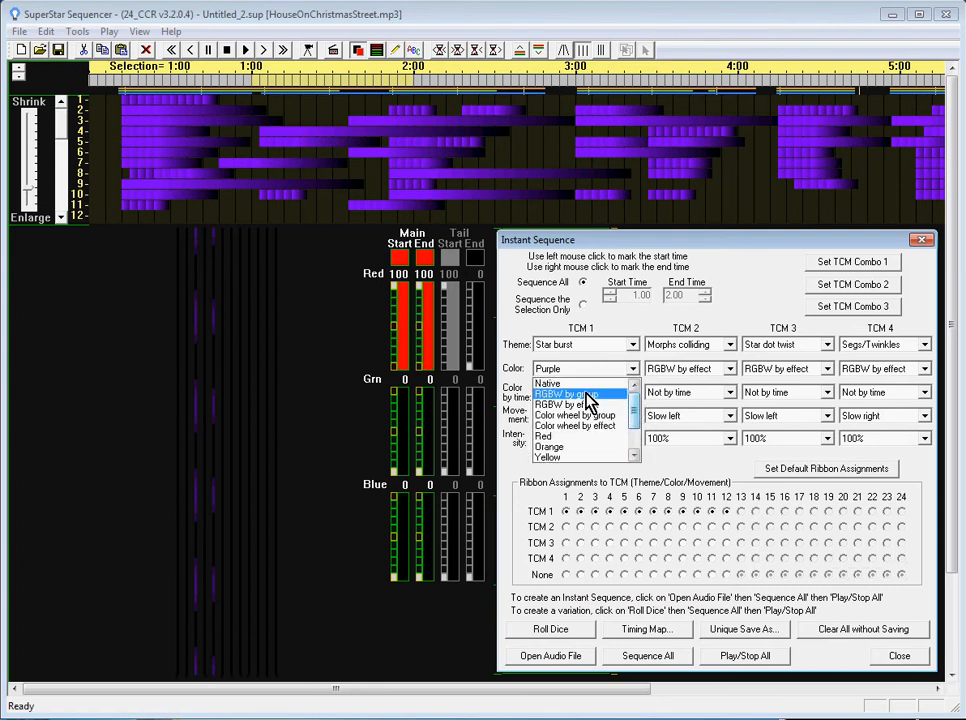
left_click(586, 394)
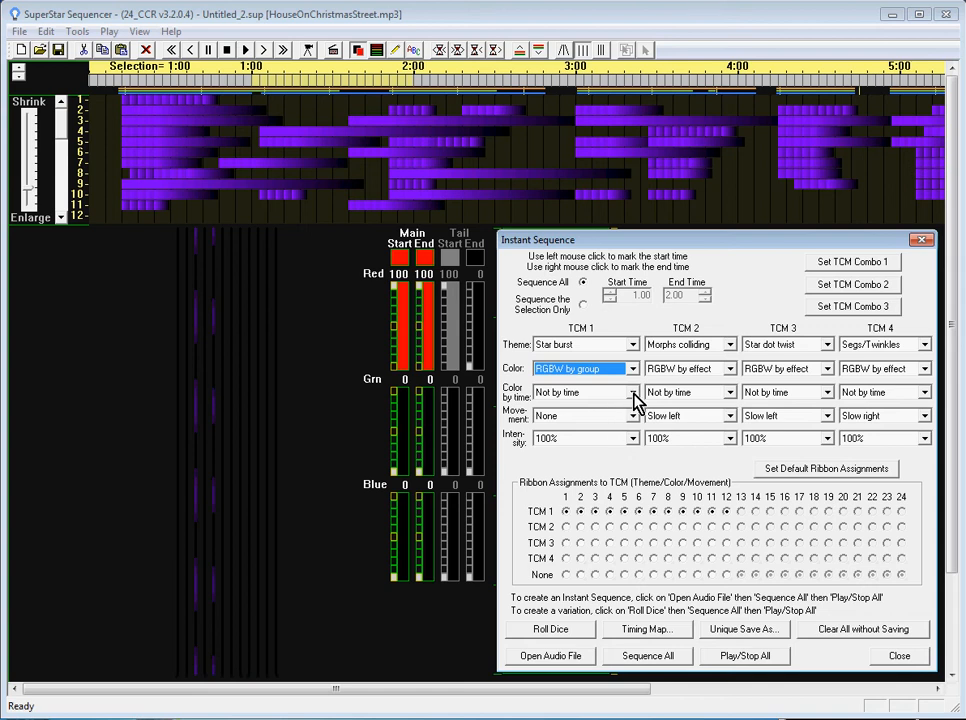
Step: Set the TCM 1 color by time to every 2 seconds and regenerate the full sequence, erasing the current one
left_click(632, 393)
left_click(577, 428)
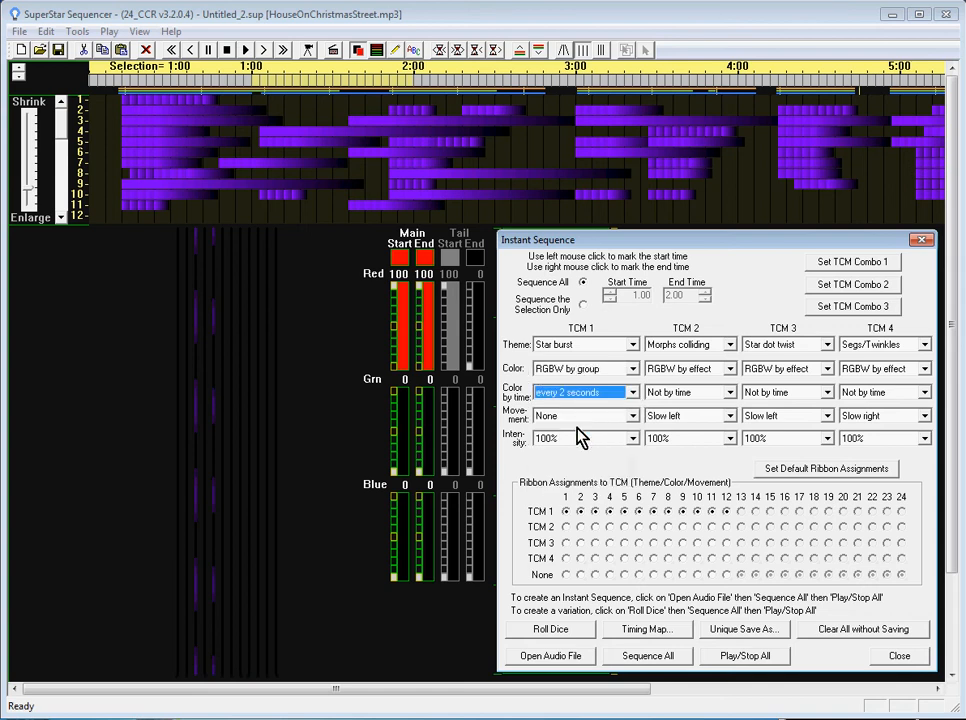
left_click(650, 657)
left_click(765, 505)
left_click(822, 500)
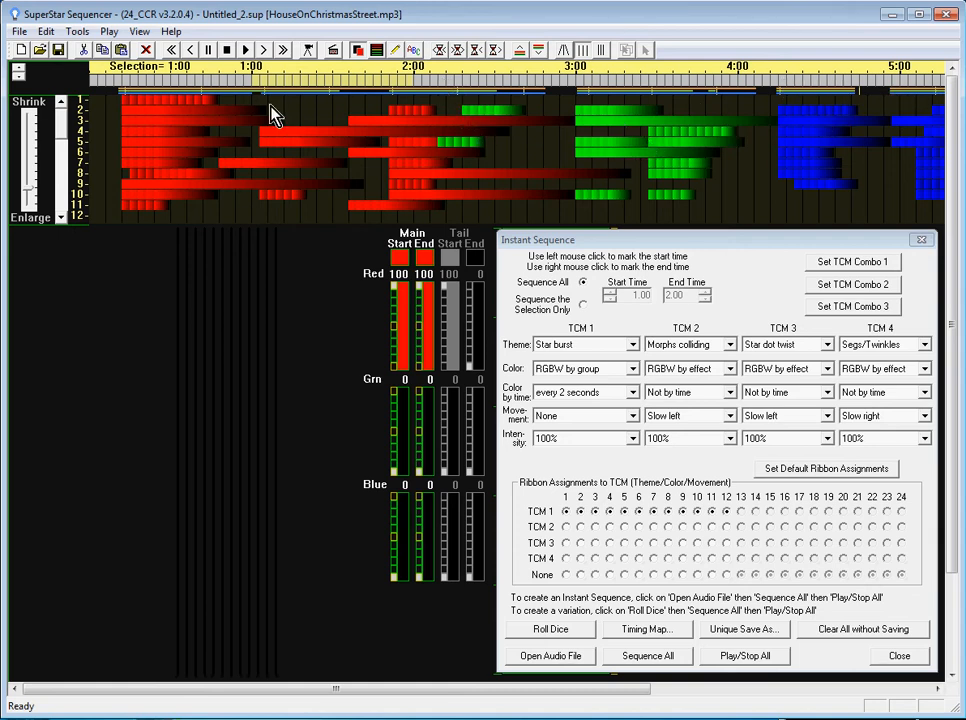
Step: Examine how the effect colors change over the first twelve seconds of the timeline, then return to its start
left_click(265, 50)
left_click(268, 53)
left_click(268, 53)
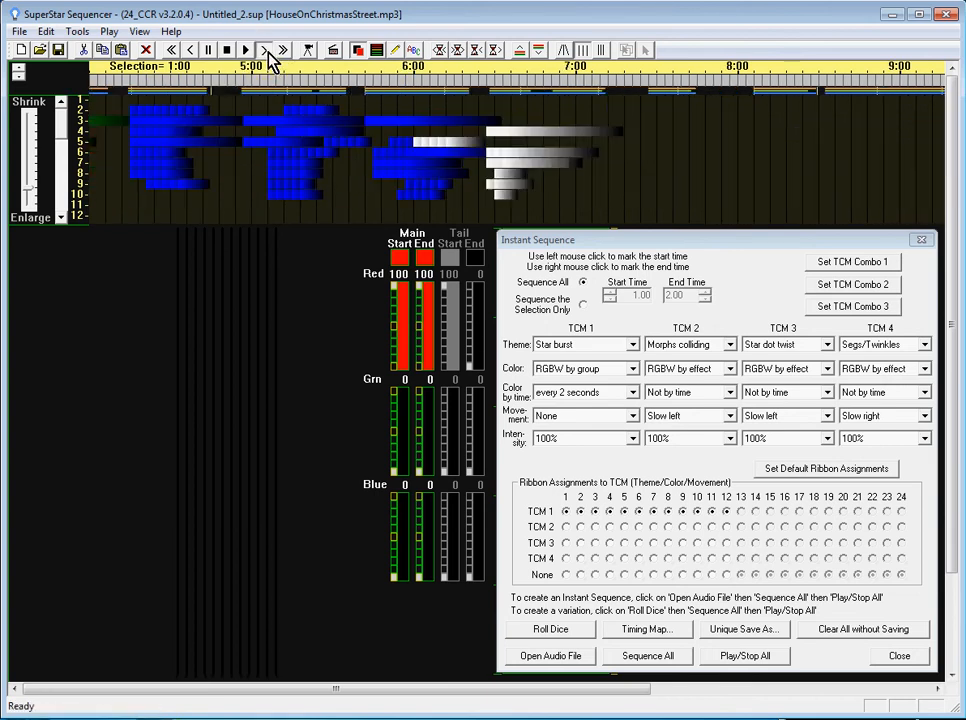
left_click(268, 53)
left_click(268, 53)
left_click(268, 53)
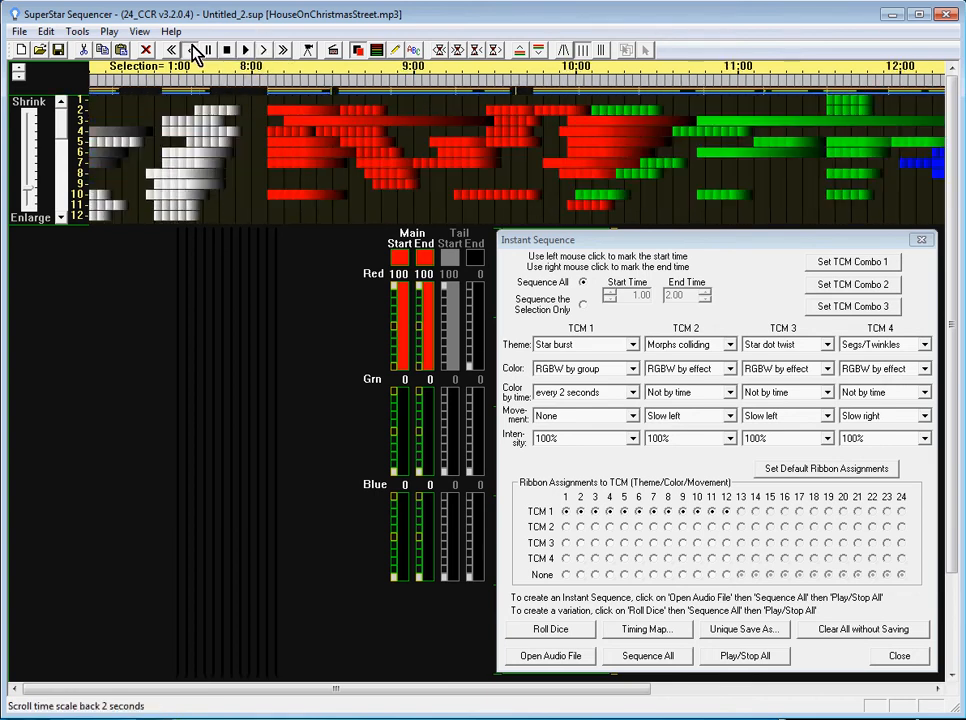
left_click(191, 50)
left_click(191, 50)
left_click(191, 50)
left_click(191, 50)
left_click(191, 50)
left_click(192, 50)
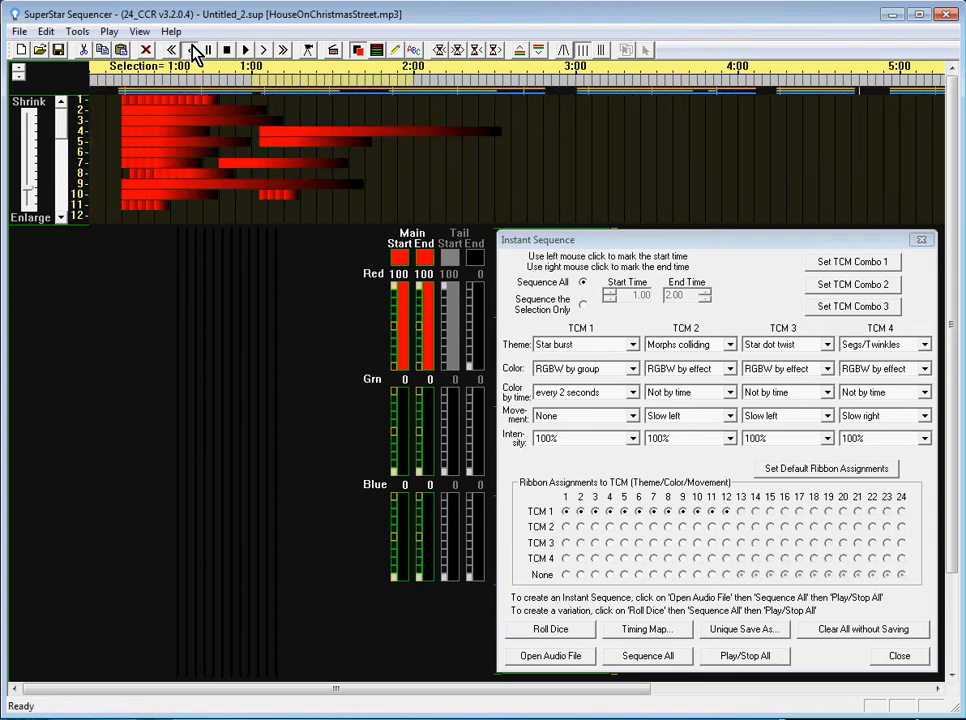
left_click(192, 50)
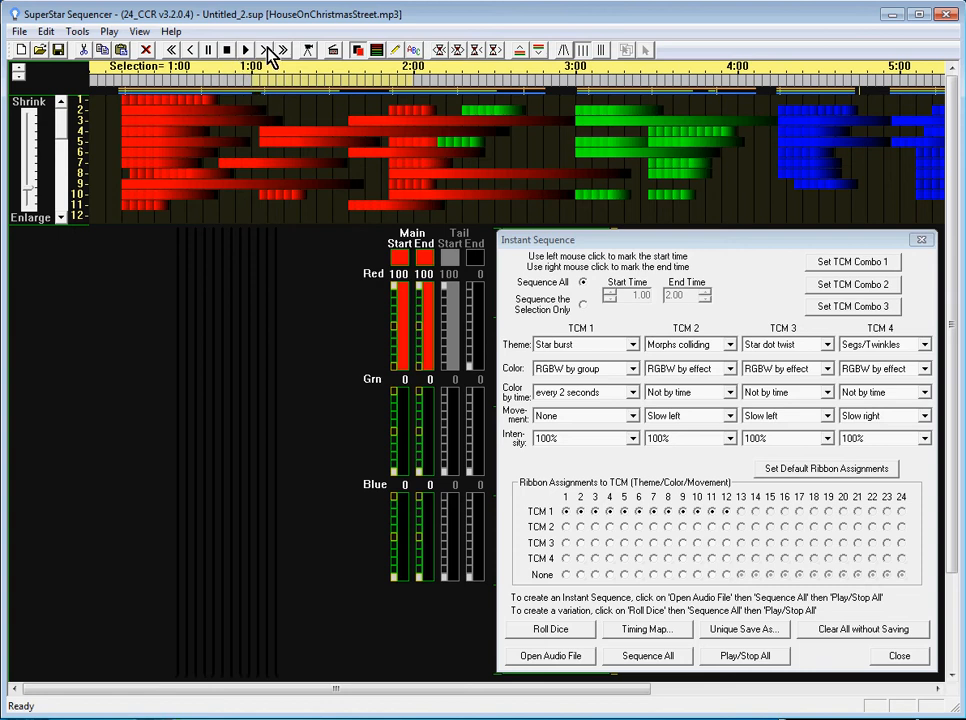
Step: Preview the sequence's playback and review the TCM 1 color by time intervals, keeping every 2 seconds
left_click(311, 50)
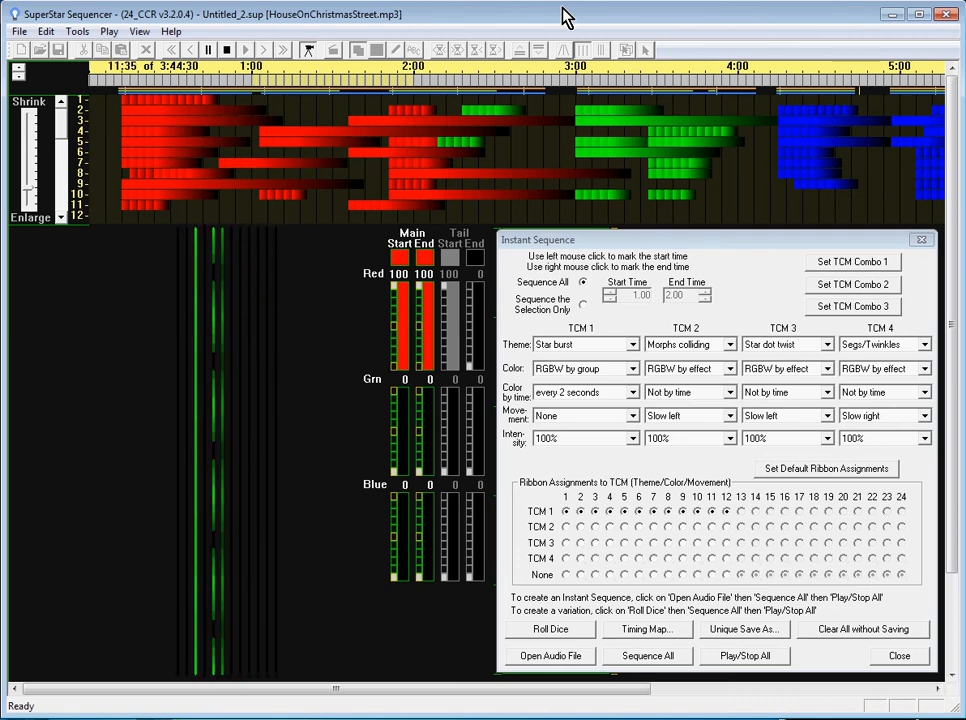
left_click(740, 658)
left_click(632, 392)
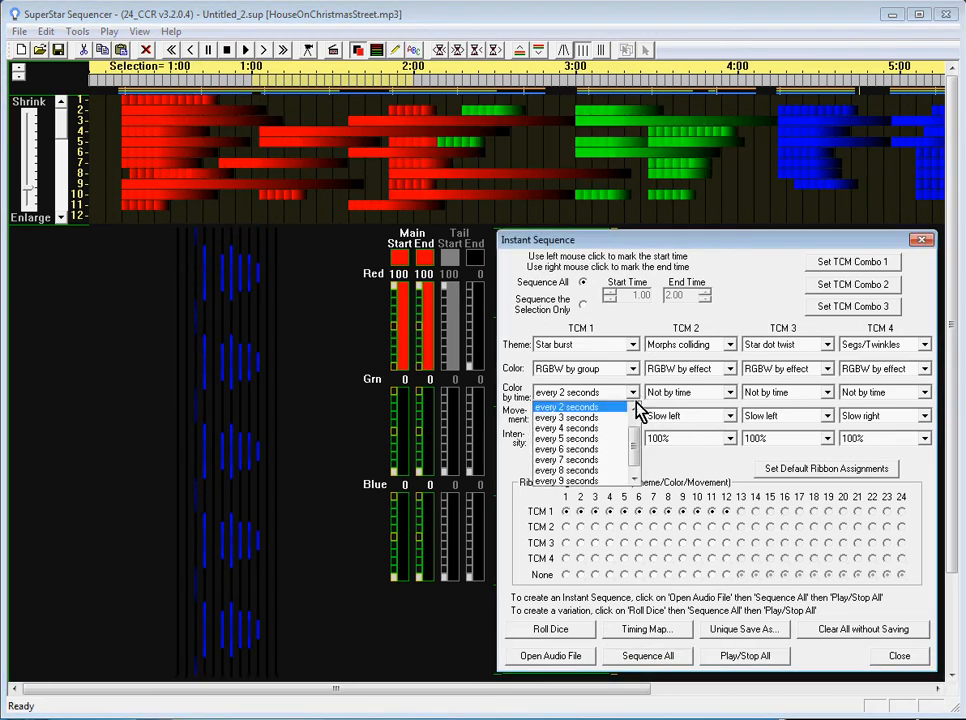
mouse_move(634, 450)
left_mouse_down()
mouse_move(632, 433)
mouse_move(630, 457)
left_mouse_up()
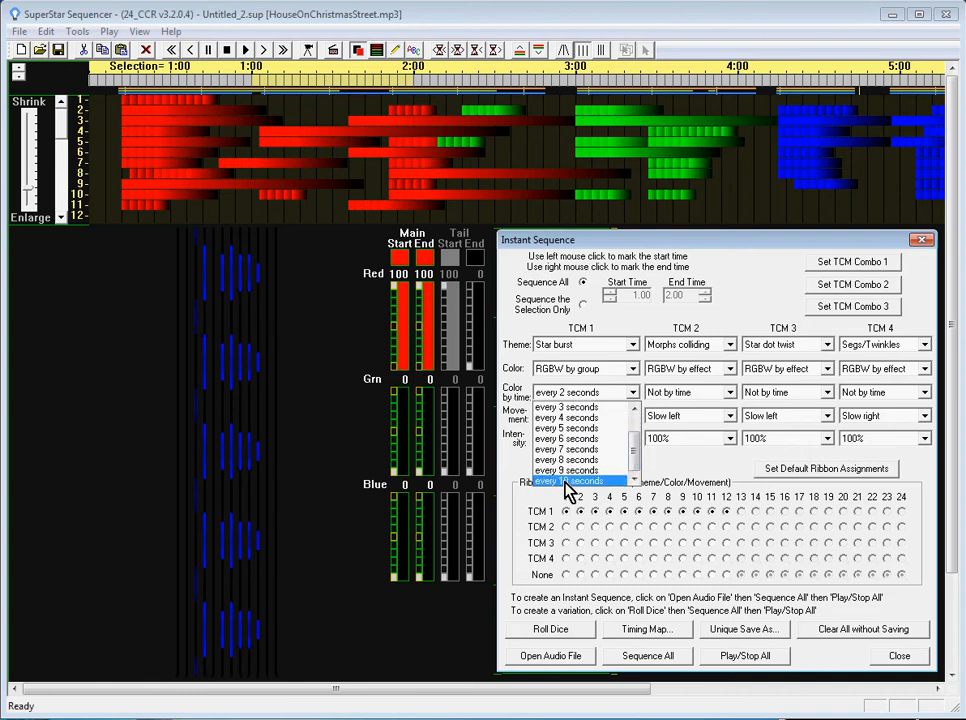
left_click(636, 396)
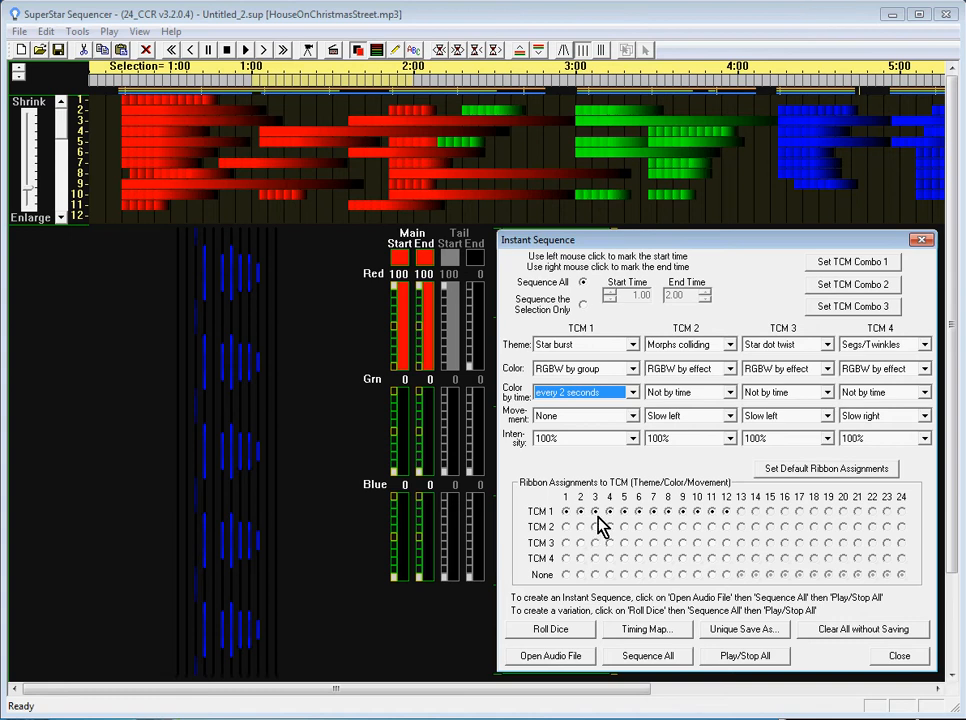
left_click(727, 662)
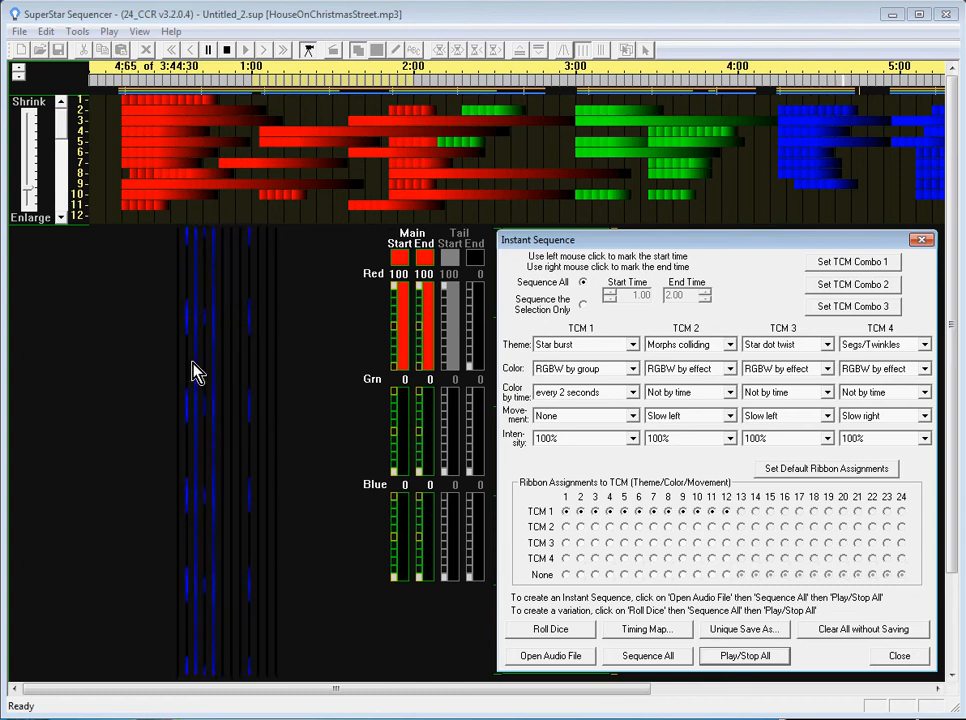
left_click(745, 660)
Step: Regenerate the full Star burst sequence with the TCM 1 movement set to Slow right, erasing the current one, and preview its playback
left_click(633, 416)
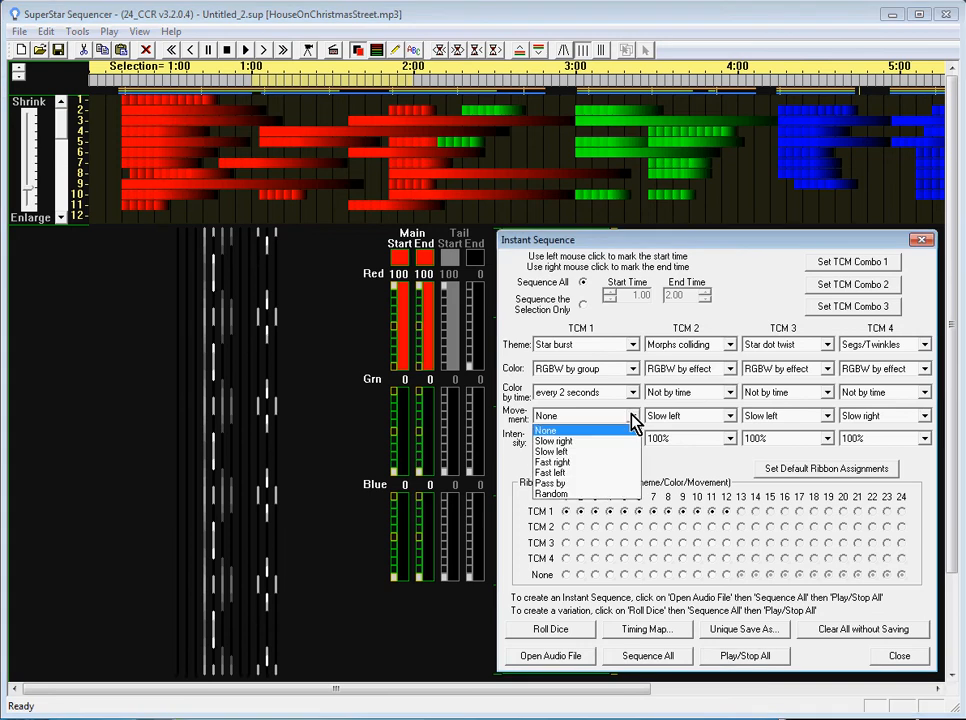
left_click(556, 441)
left_click(651, 660)
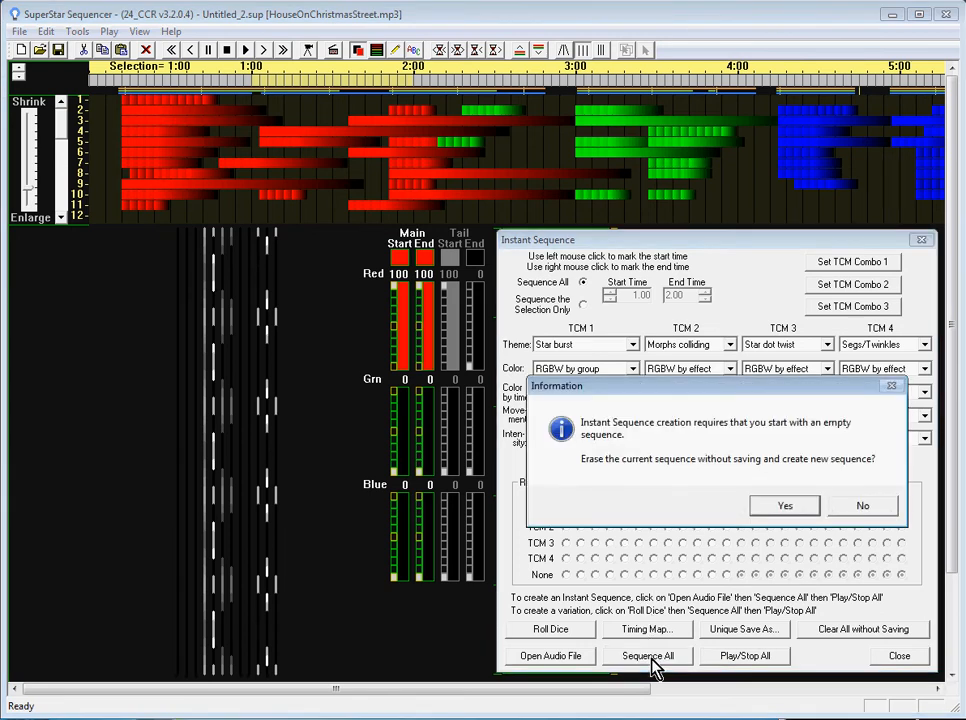
left_click(781, 505)
left_click(818, 498)
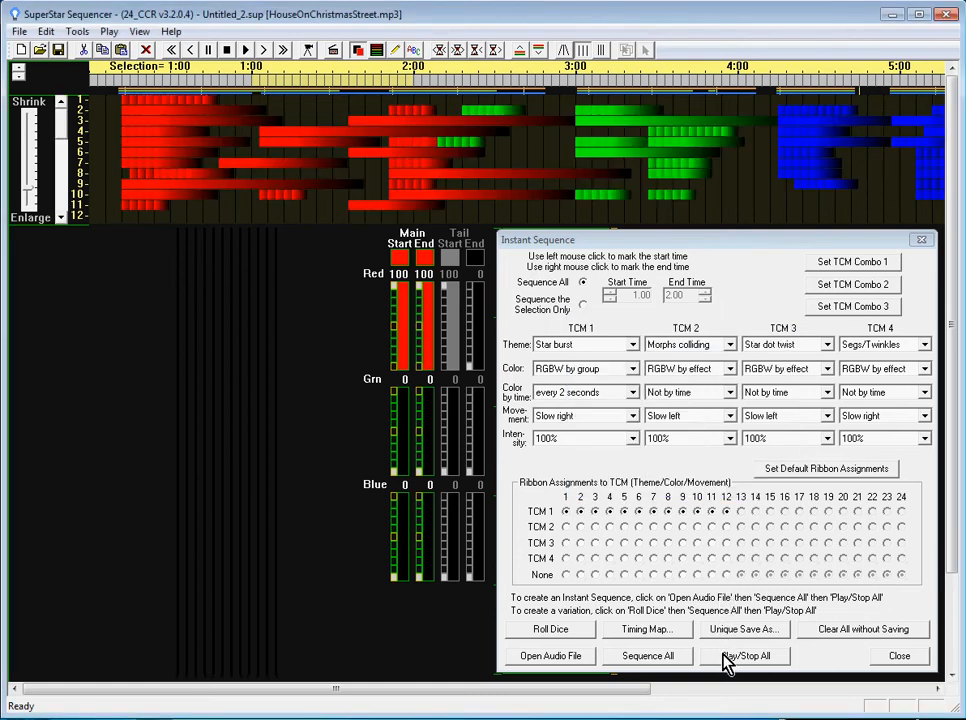
left_click(745, 656)
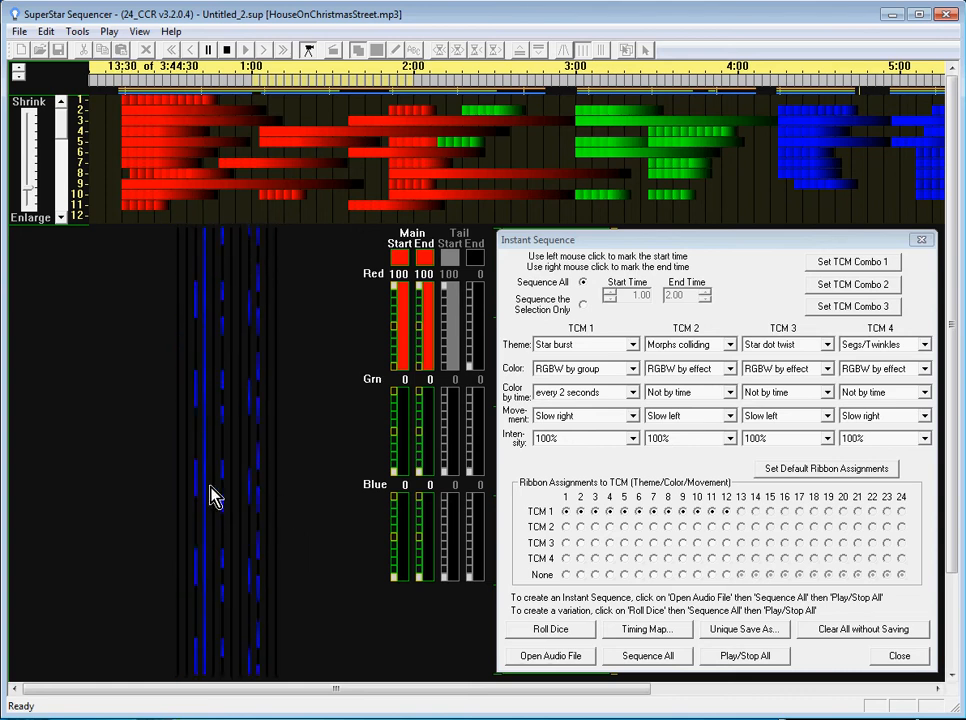
left_click(731, 656)
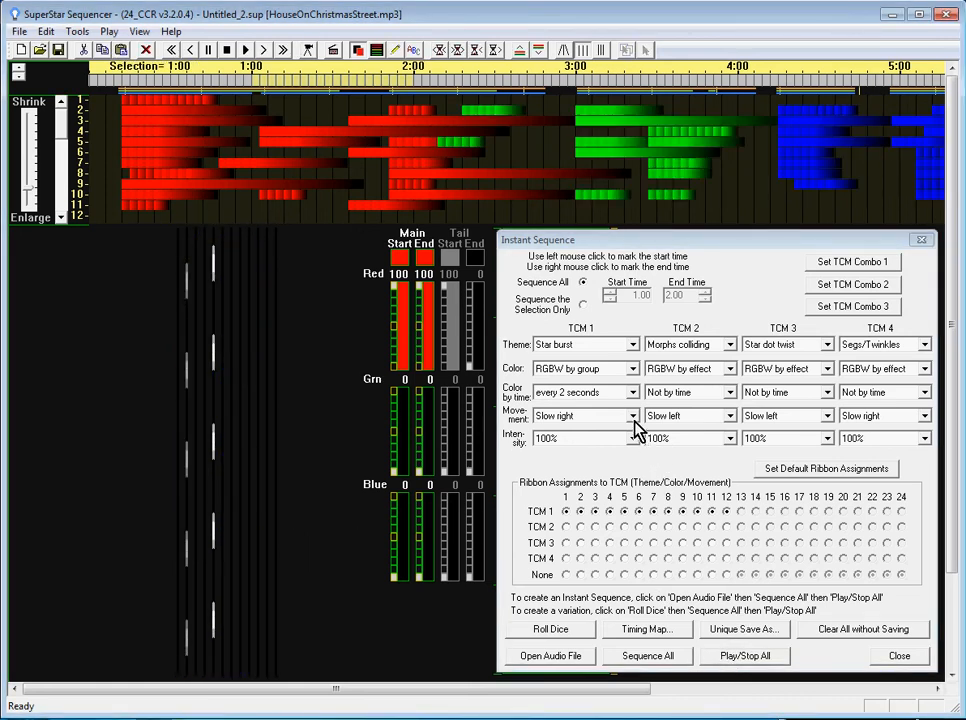
Step: Set the TCM 1 movement to None and its theme to Morphs colliding
left_click(617, 418)
left_click(575, 431)
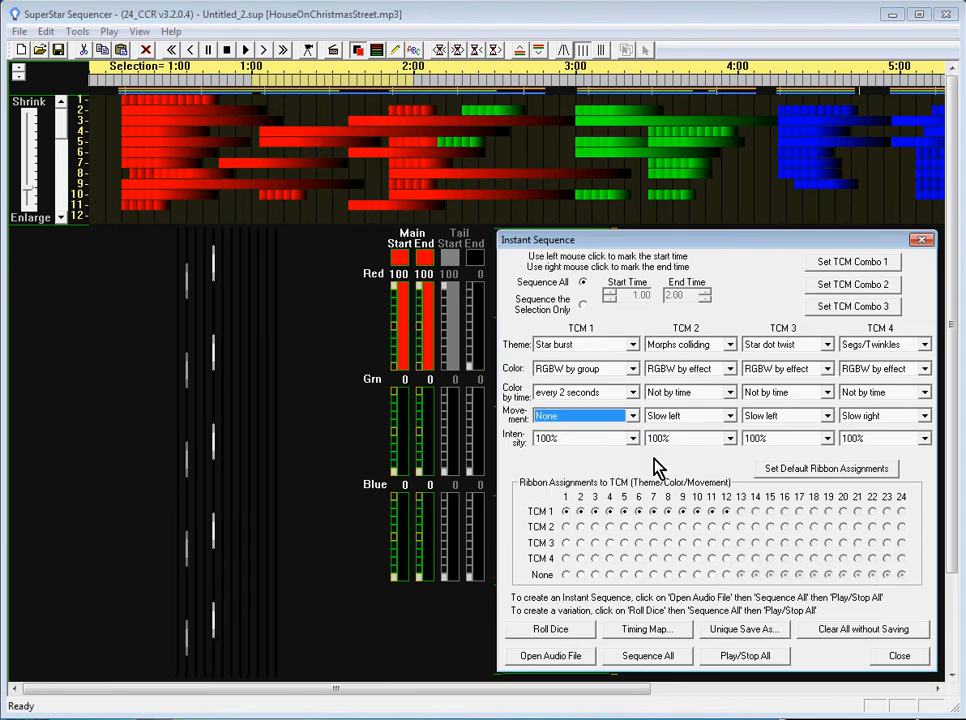
left_click(634, 346)
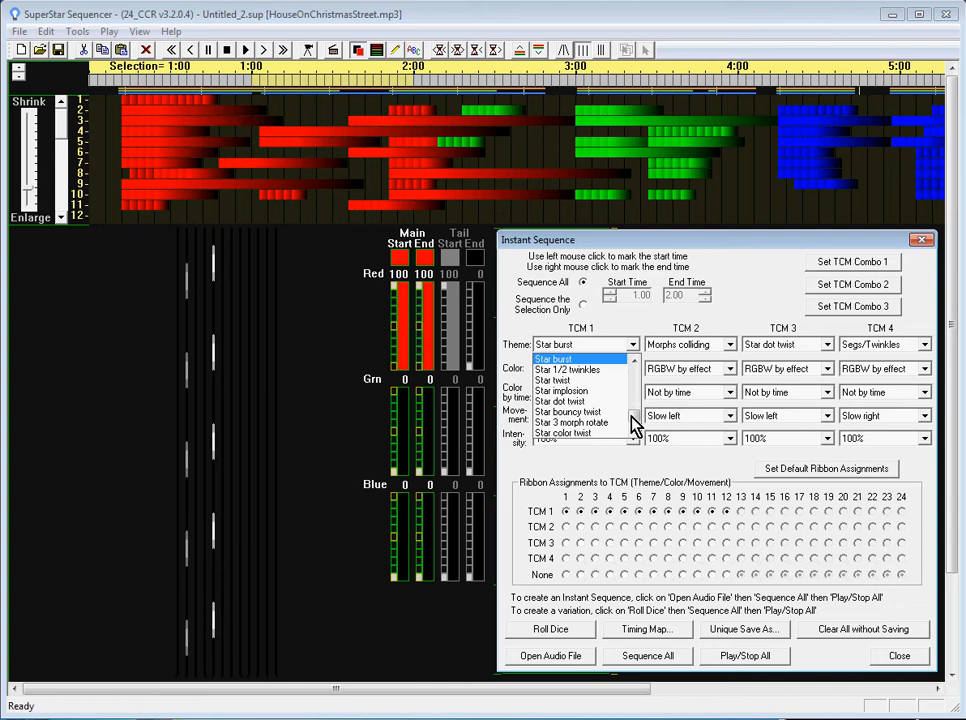
left_click_drag(634, 422, 634, 391)
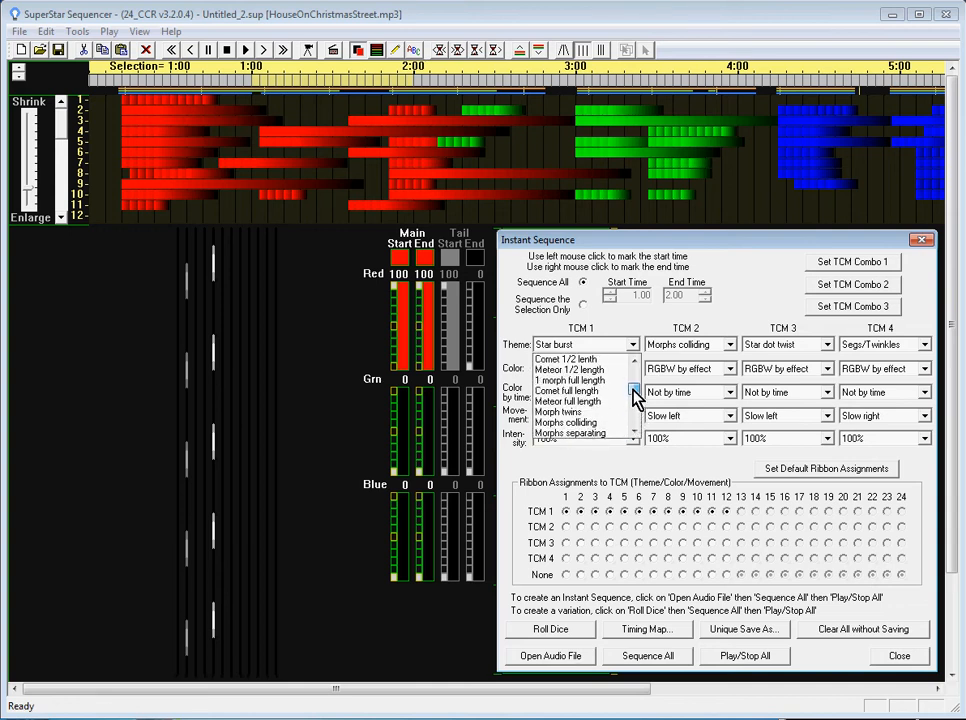
left_click_drag(633, 390, 633, 393)
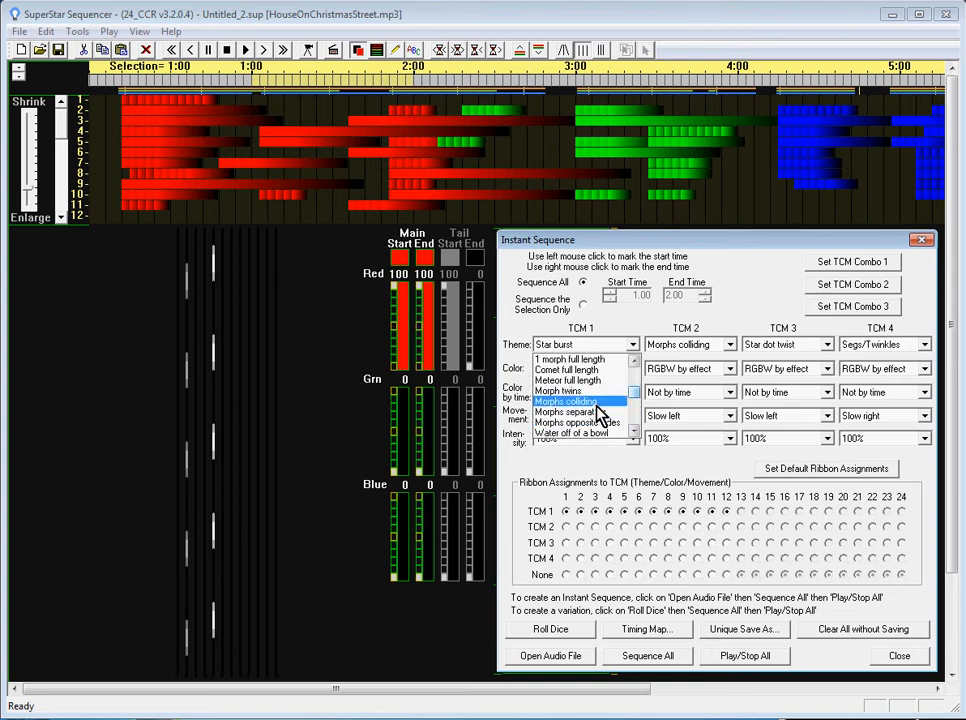
left_click(597, 403)
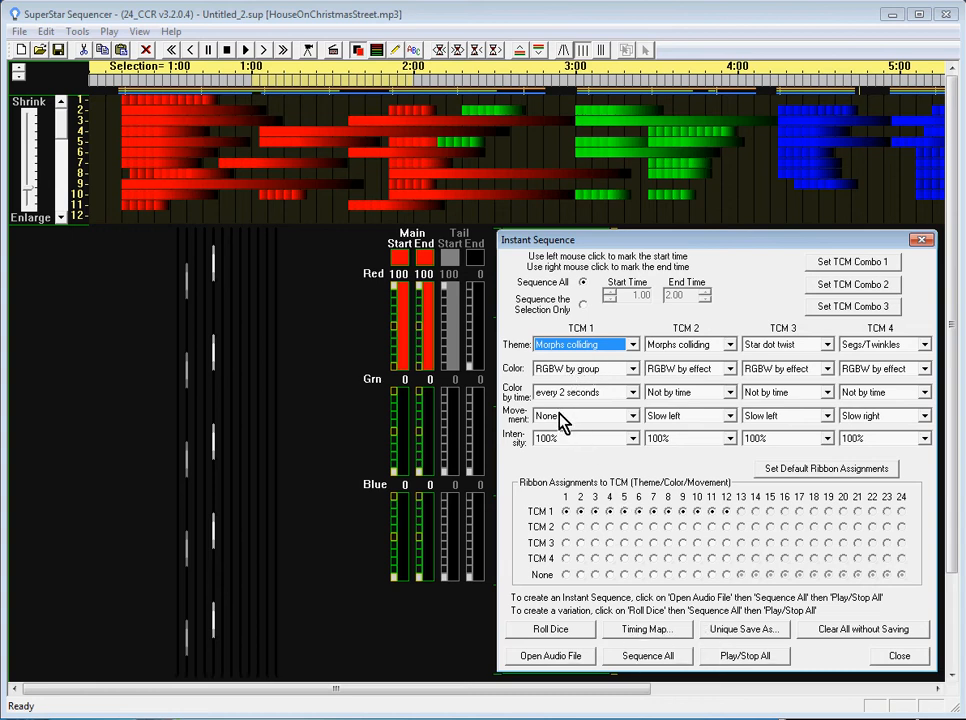
Step: Regenerate the full sequence with the Morphs colliding theme and no movement, erasing the current one, and preview its playback
left_click(672, 663)
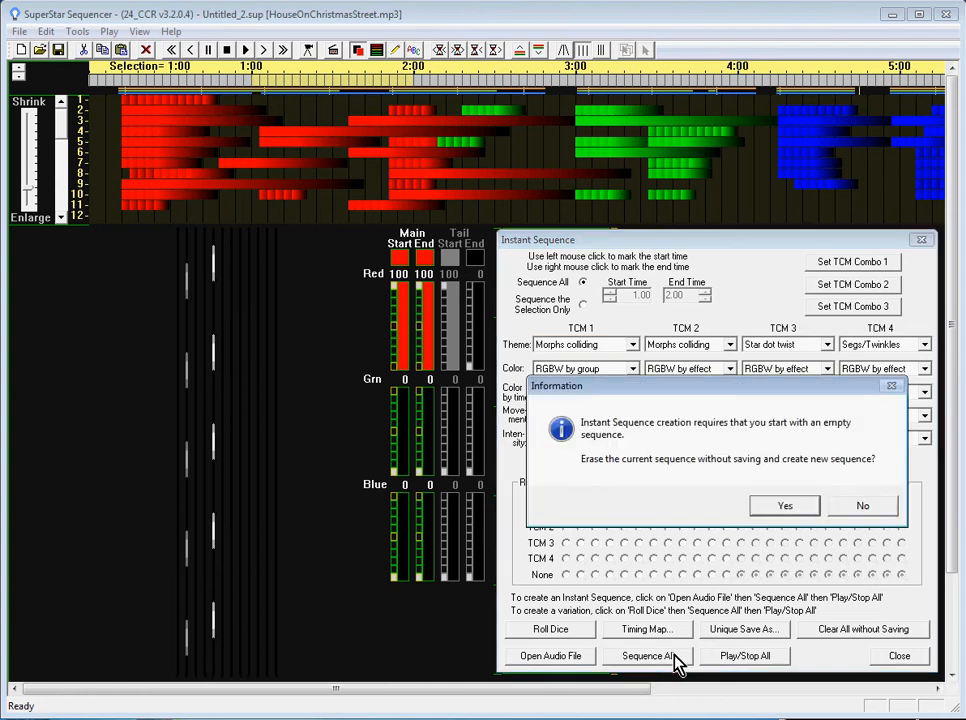
left_click(787, 506)
left_click(838, 497)
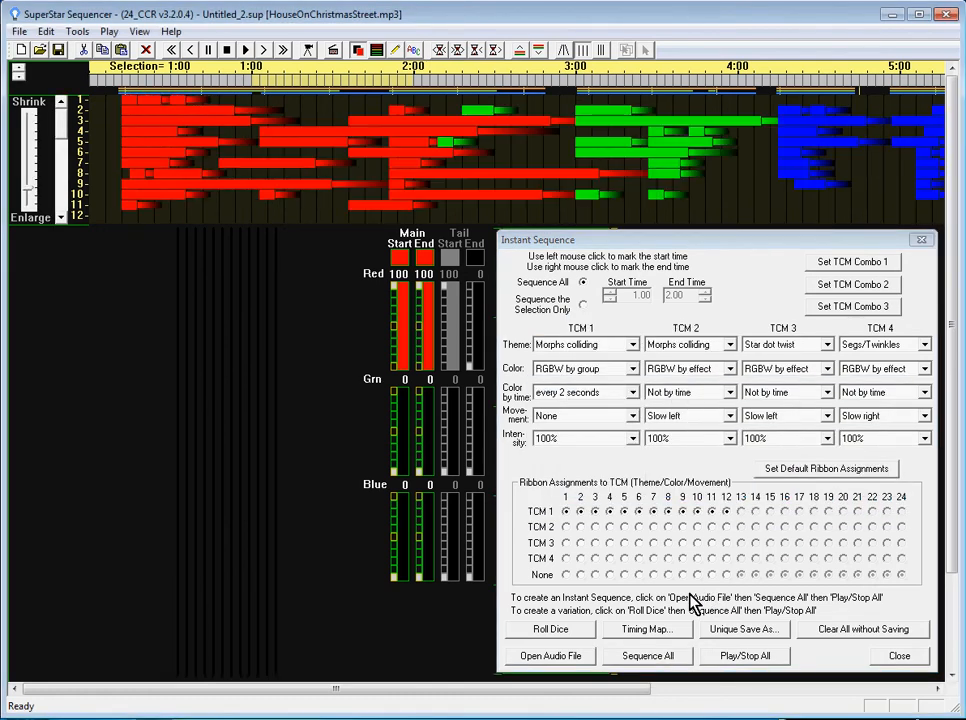
left_click(716, 660)
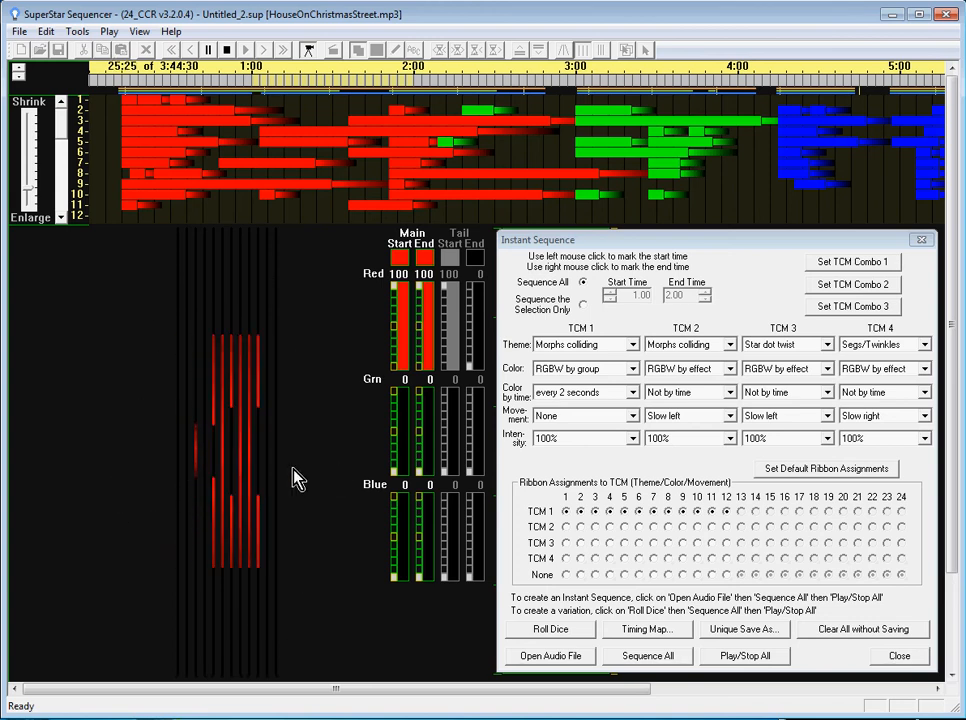
left_click(750, 658)
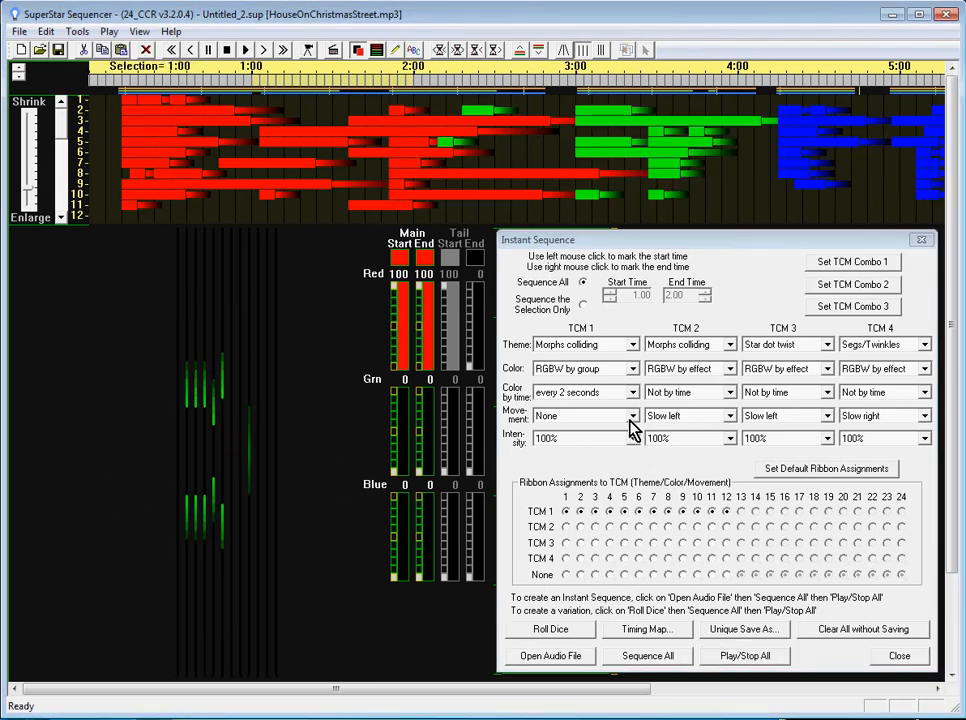
Step: Regenerate the full Morphs colliding sequence with the TCM 1 movement set to Slow right, erasing the current one, and preview its playback
left_click(630, 418)
left_click(568, 441)
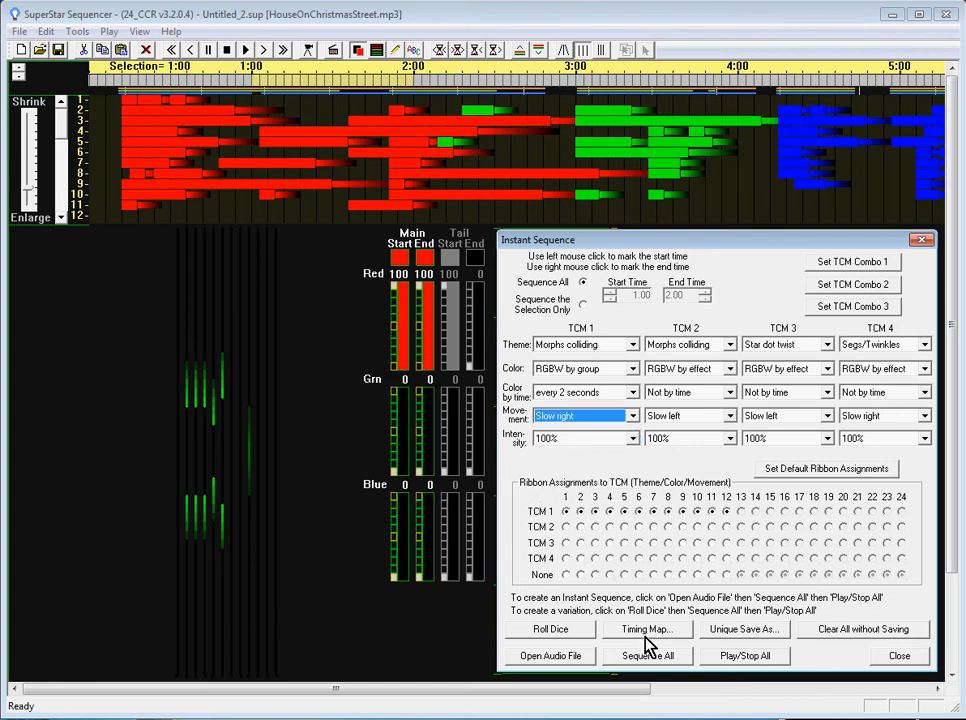
left_click(650, 659)
left_click(790, 507)
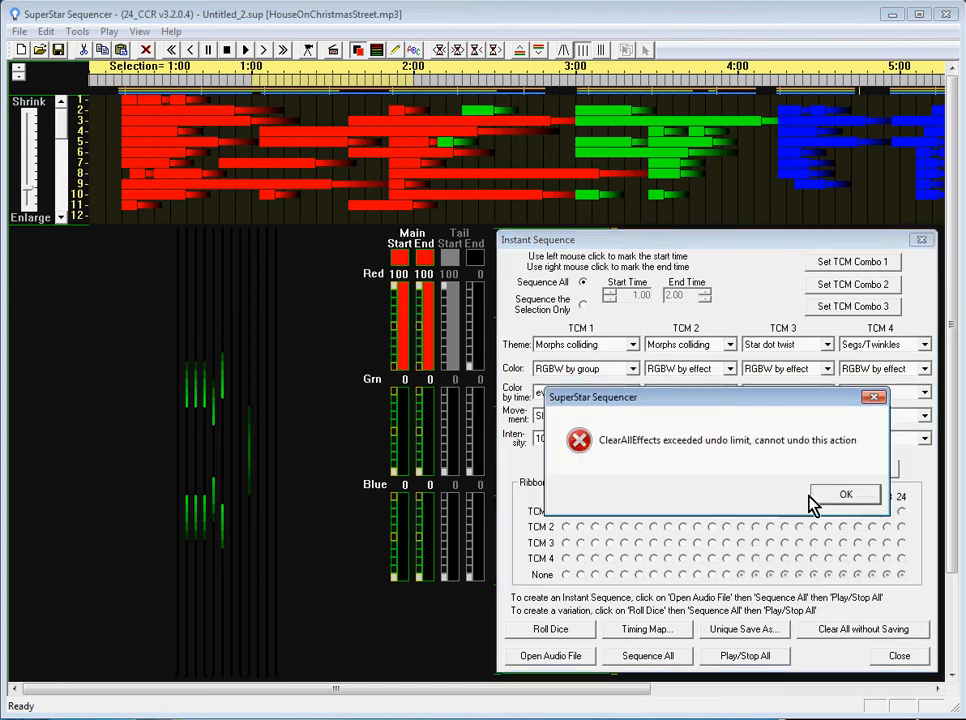
left_click(825, 494)
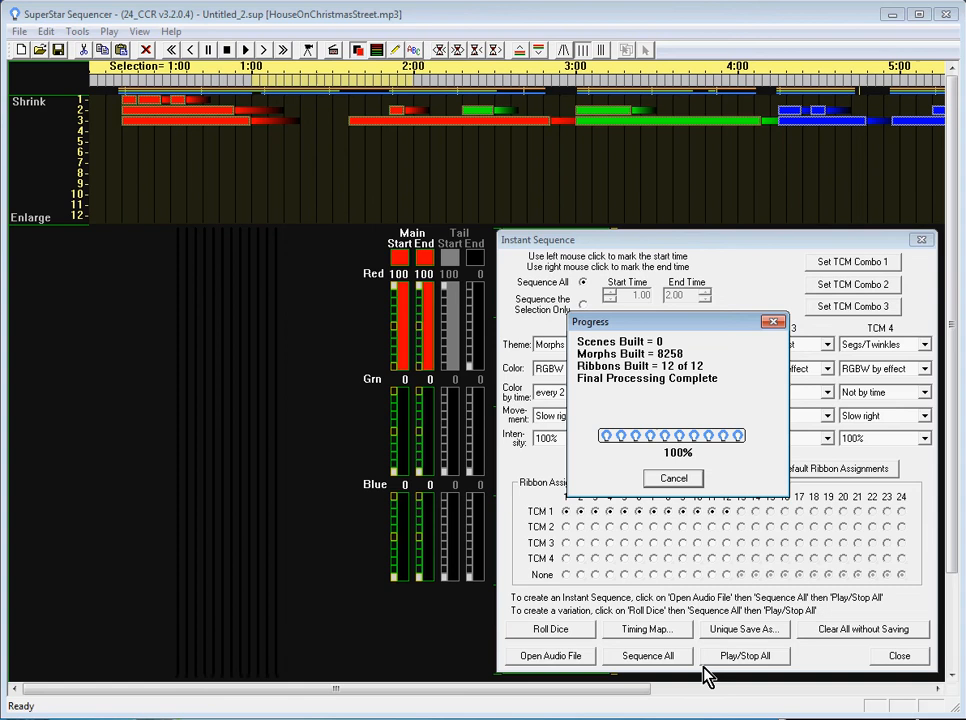
left_click(730, 660)
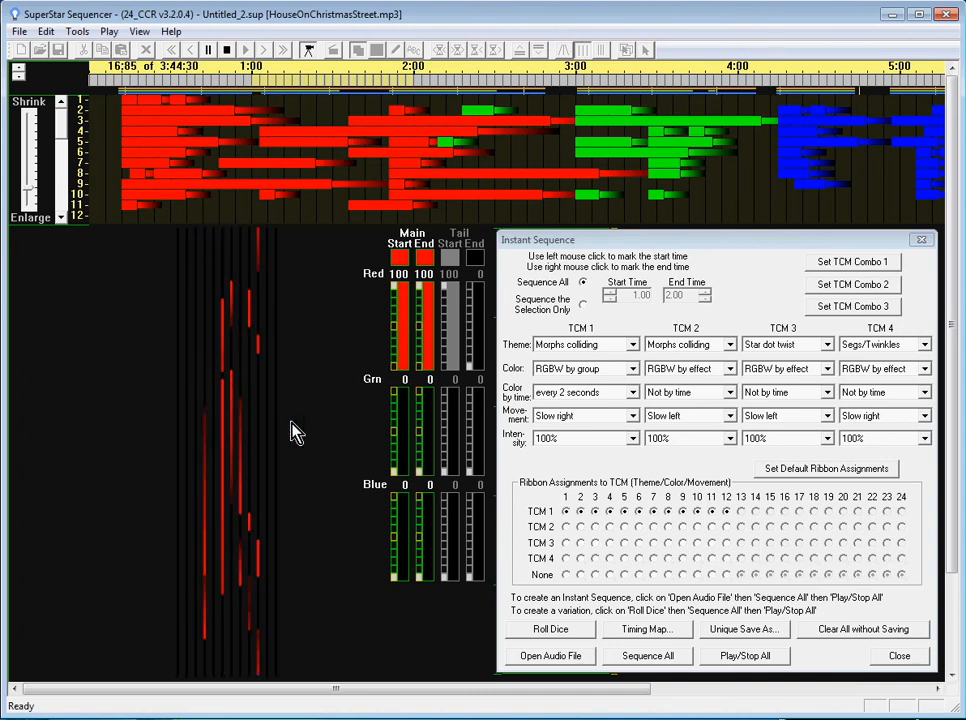
left_click(721, 651)
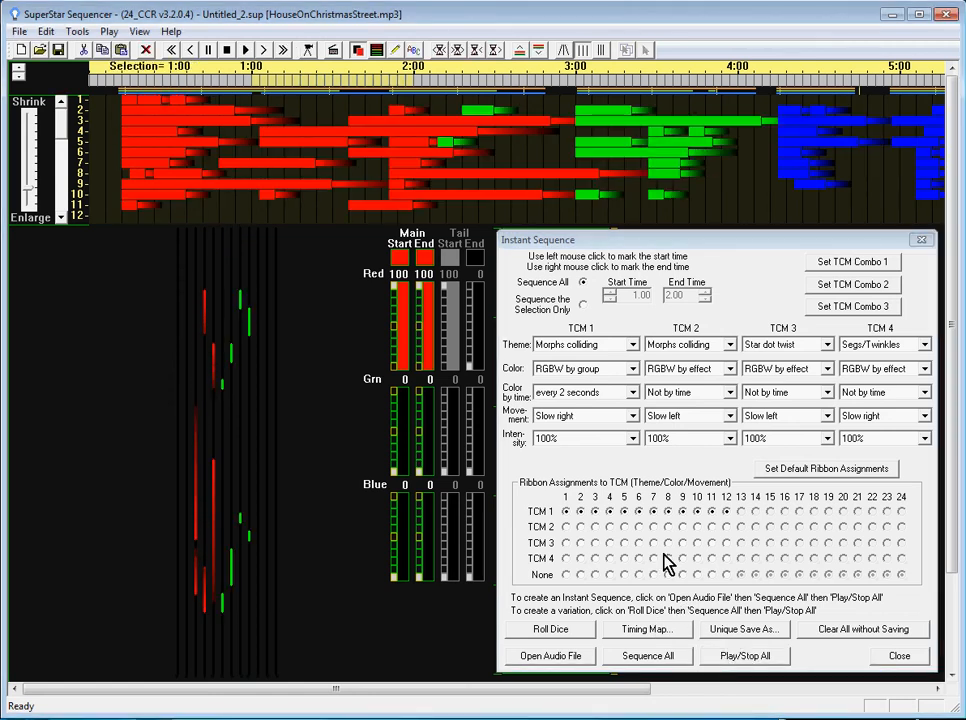
Step: Regenerate the full Morphs colliding sequence with the TCM 1 movement set to Slow left, erasing the current one, and start its playback
left_click(634, 417)
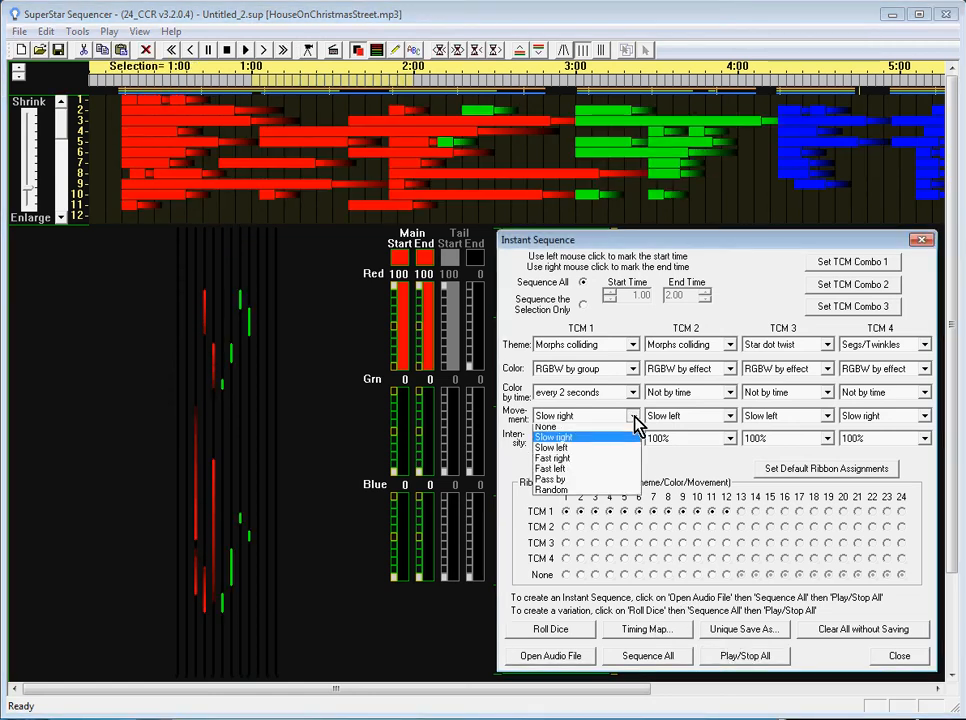
left_click(560, 452)
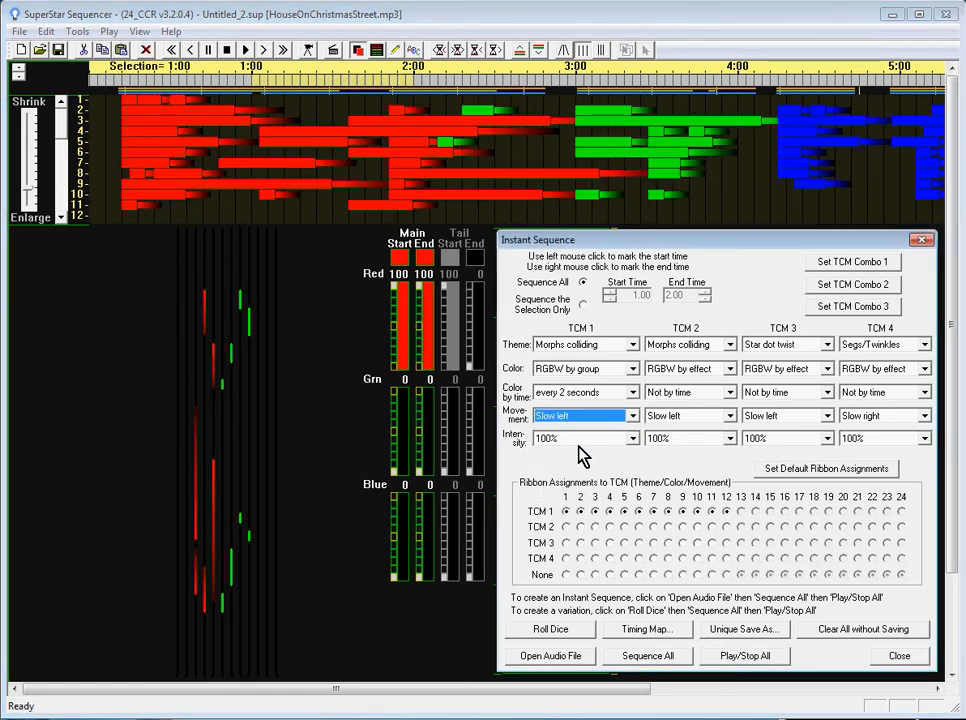
left_click(630, 660)
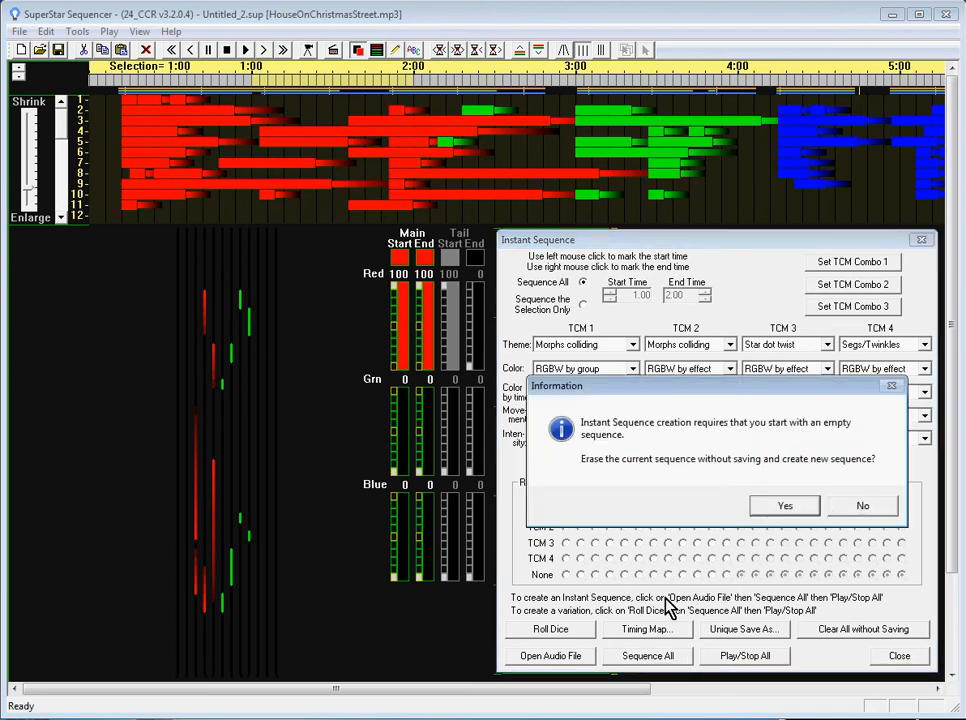
left_click(775, 508)
left_click(823, 500)
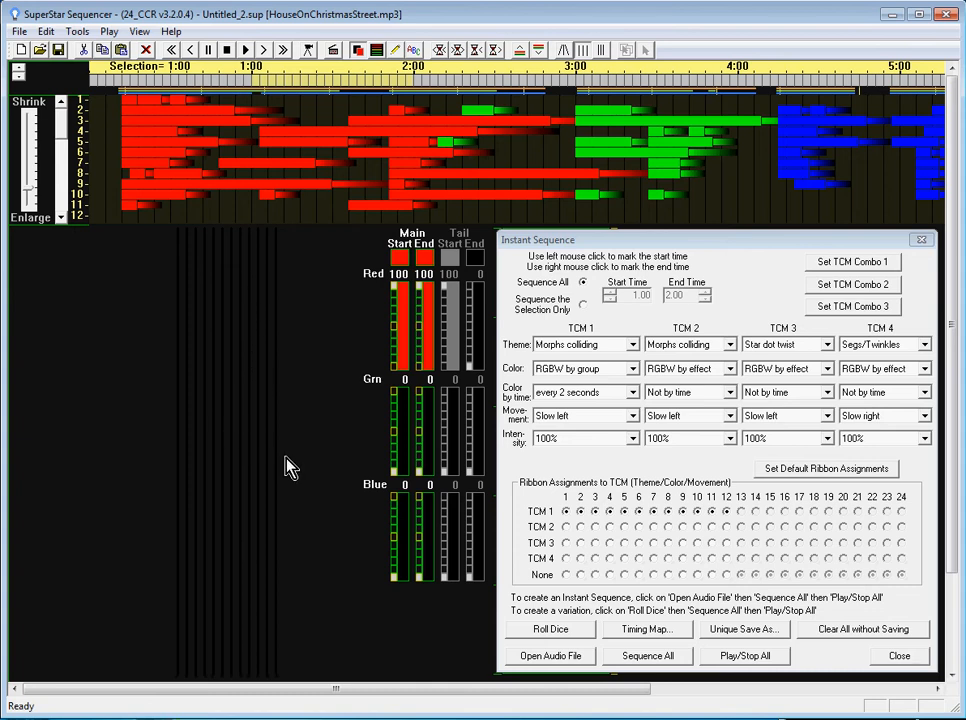
left_click(714, 657)
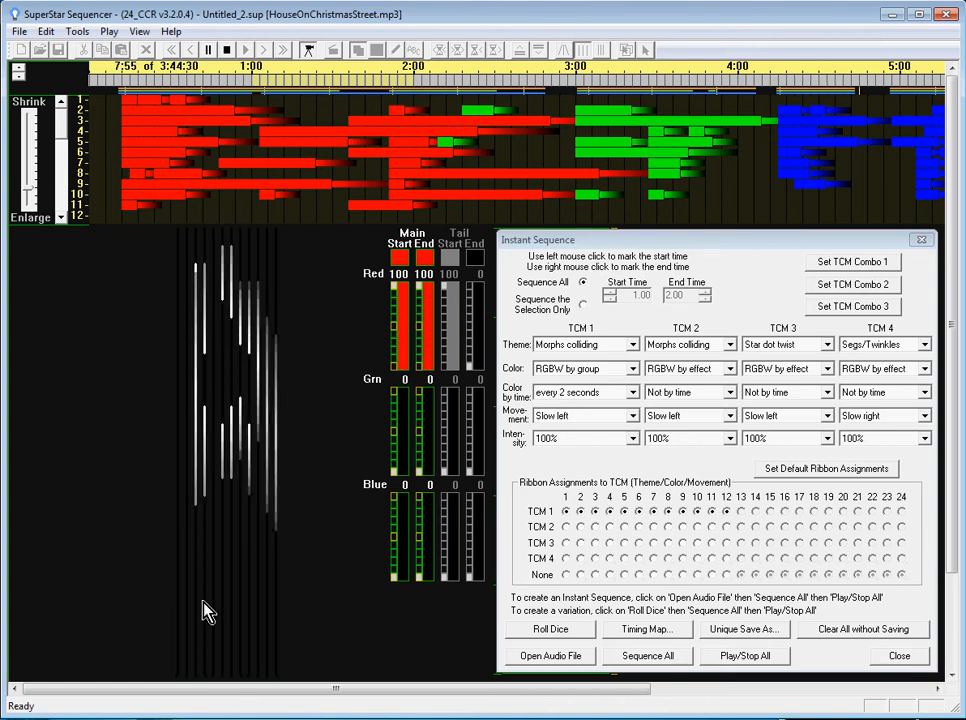
Step: Regenerate the full Morphs colliding sequence with the TCM 1 movement set to Fast right, erasing the current one, and preview its playback
left_click(737, 662)
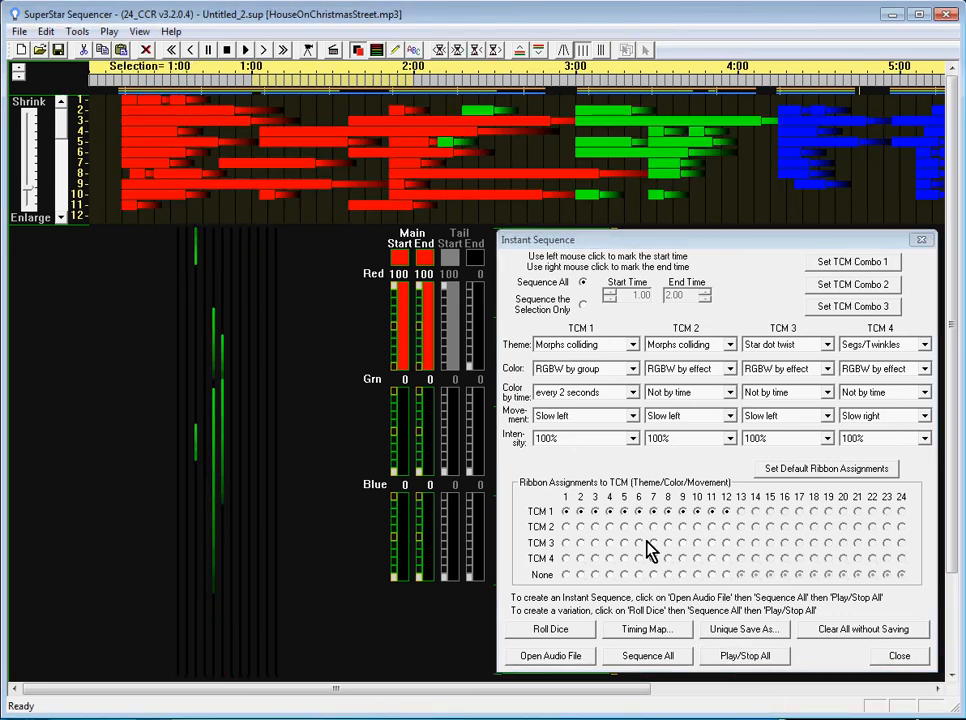
left_click(633, 415)
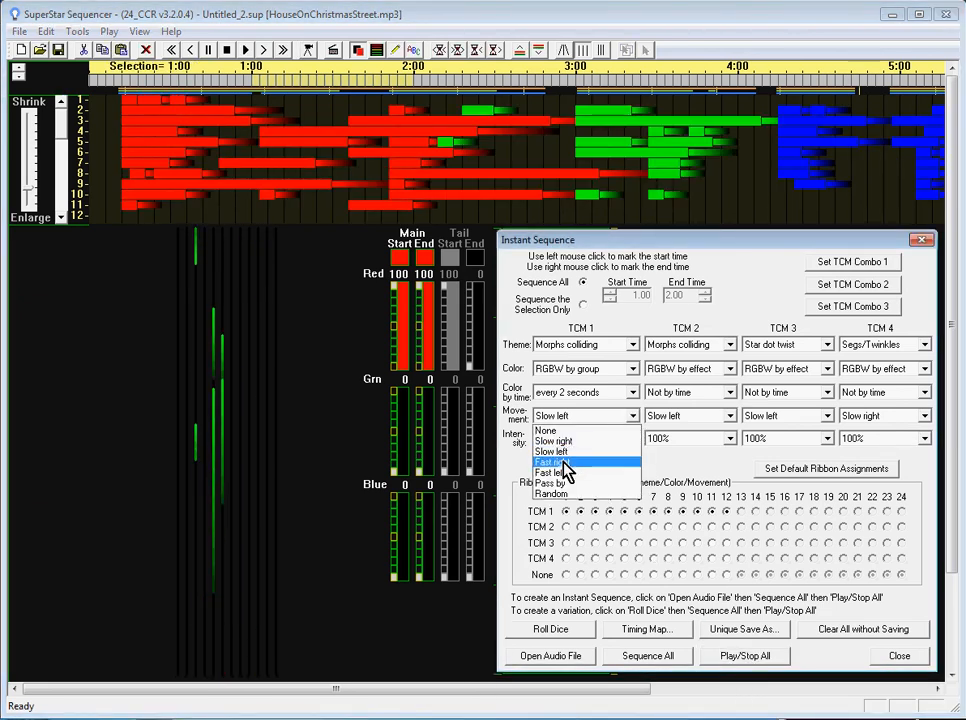
left_click(567, 467)
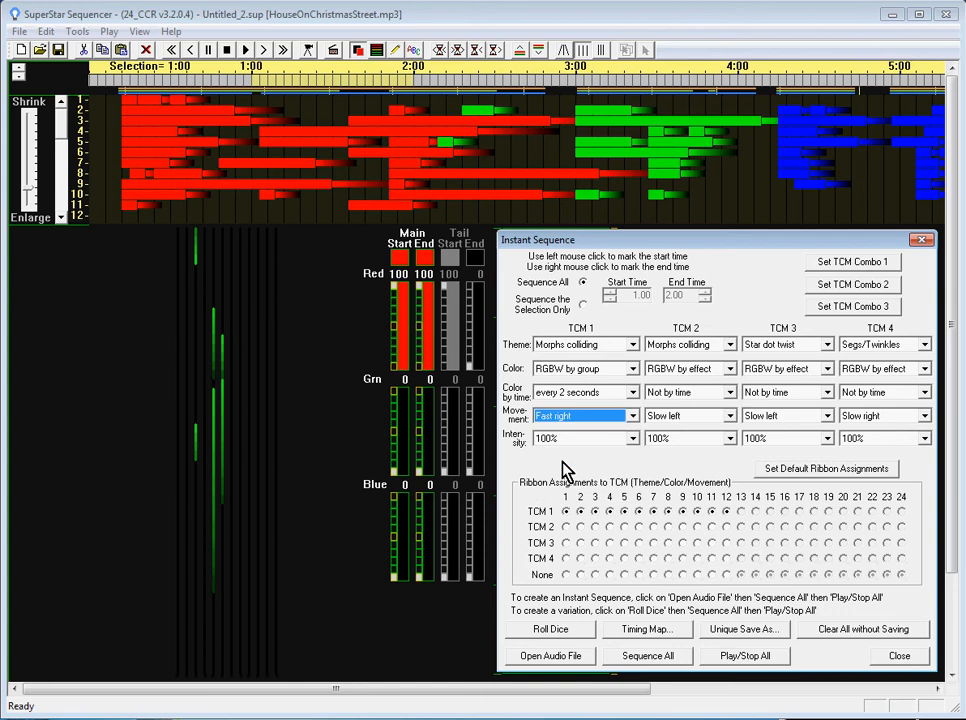
left_click(646, 660)
left_click(778, 508)
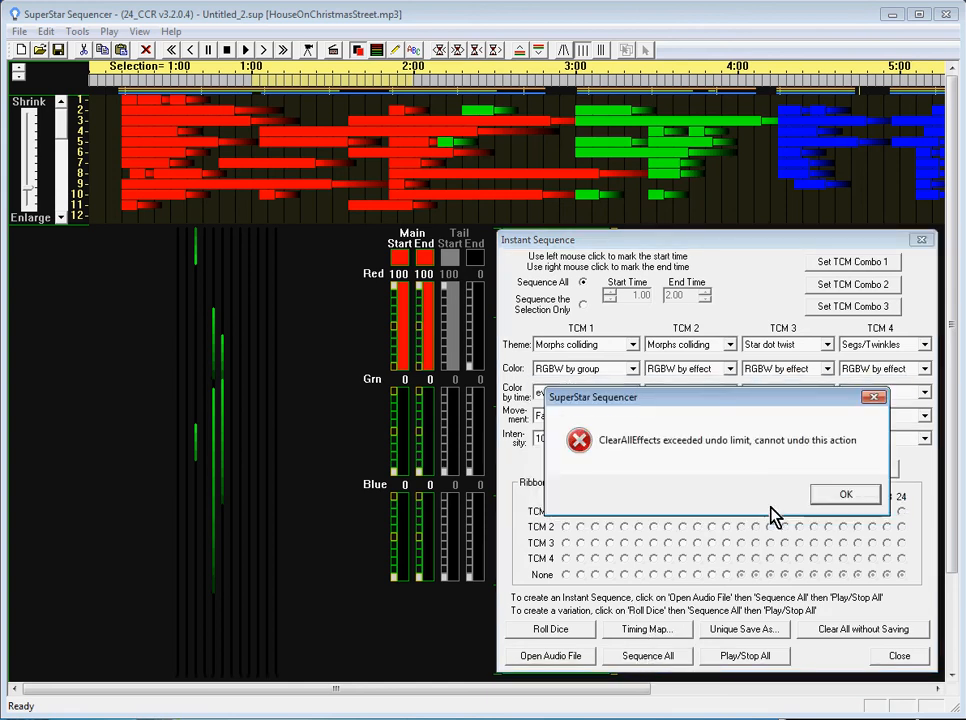
left_click(828, 500)
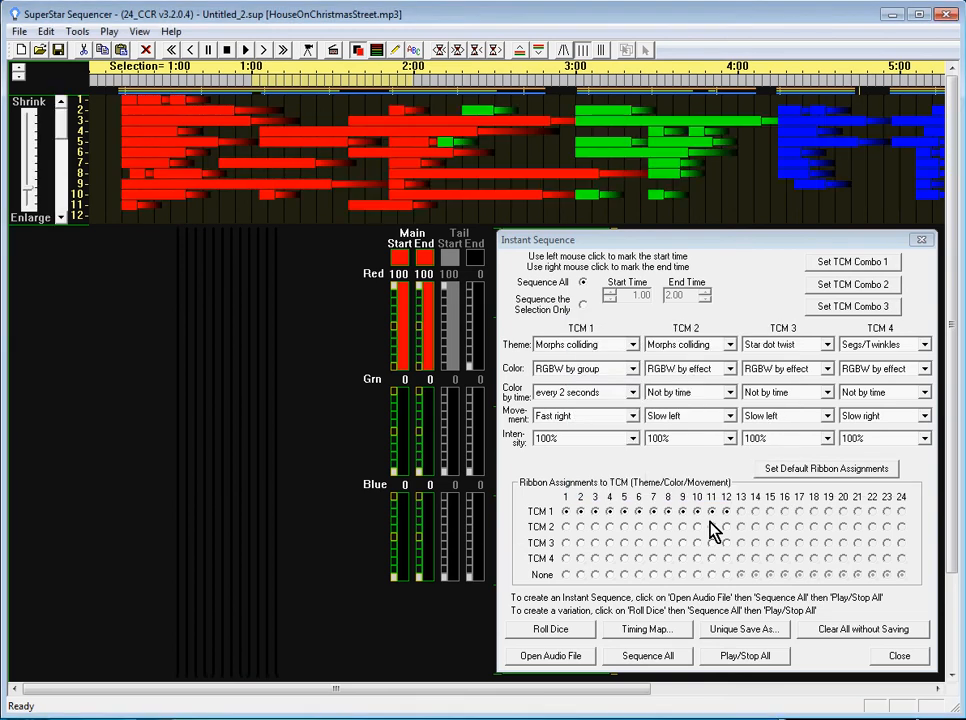
left_click(743, 657)
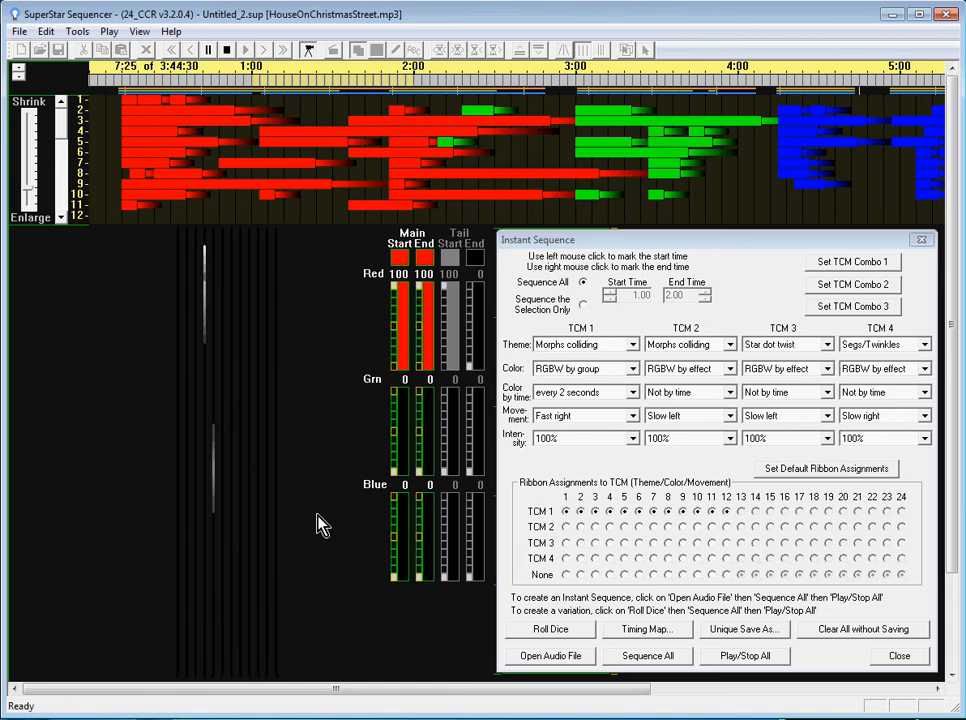
left_click(738, 660)
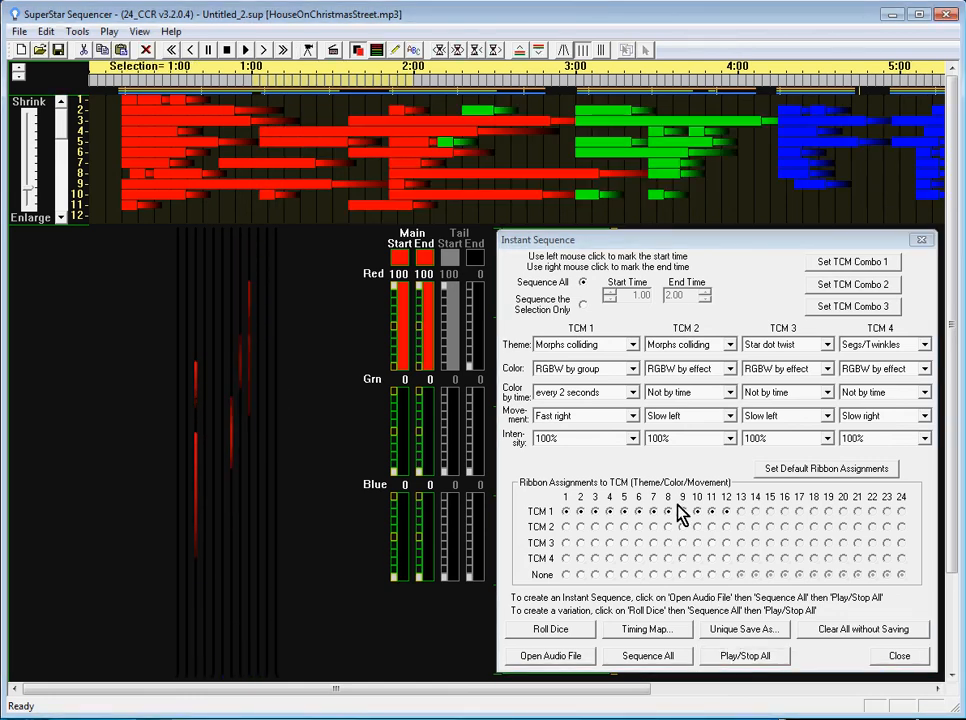
Step: Regenerate the full Morphs colliding sequence with the TCM 1 movement set to Pass by, erasing the current one, and preview its playback
left_click(634, 416)
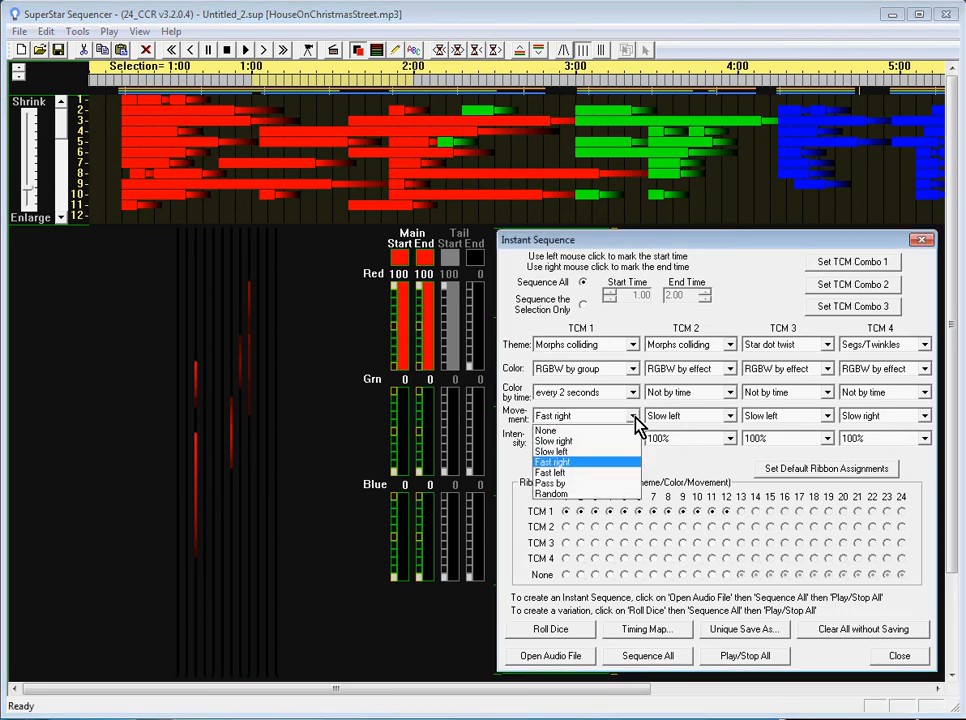
left_click(570, 484)
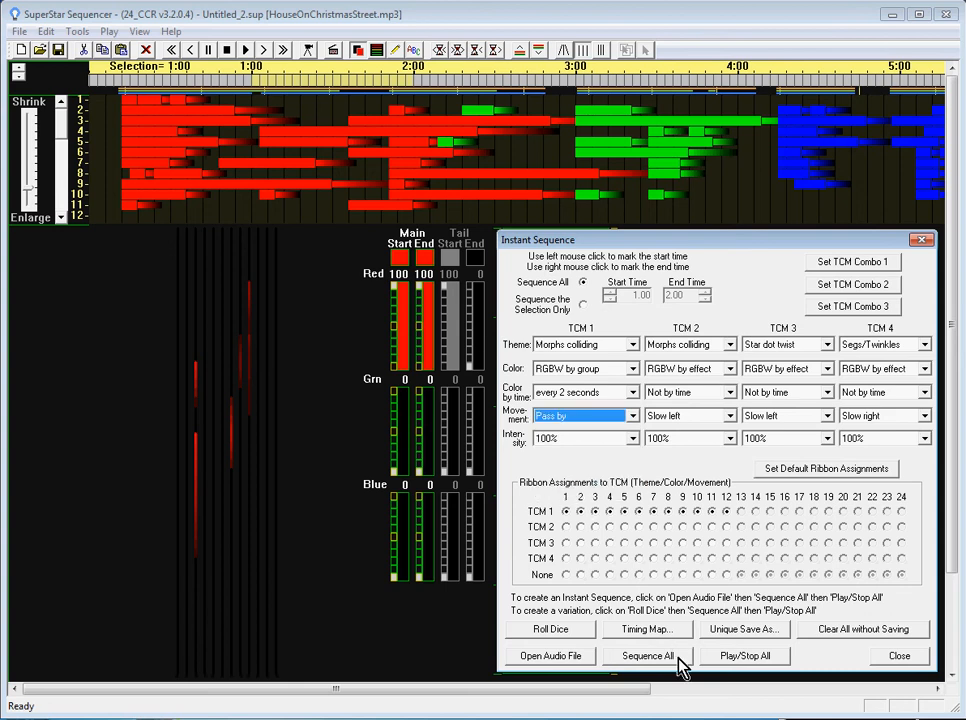
left_click(659, 656)
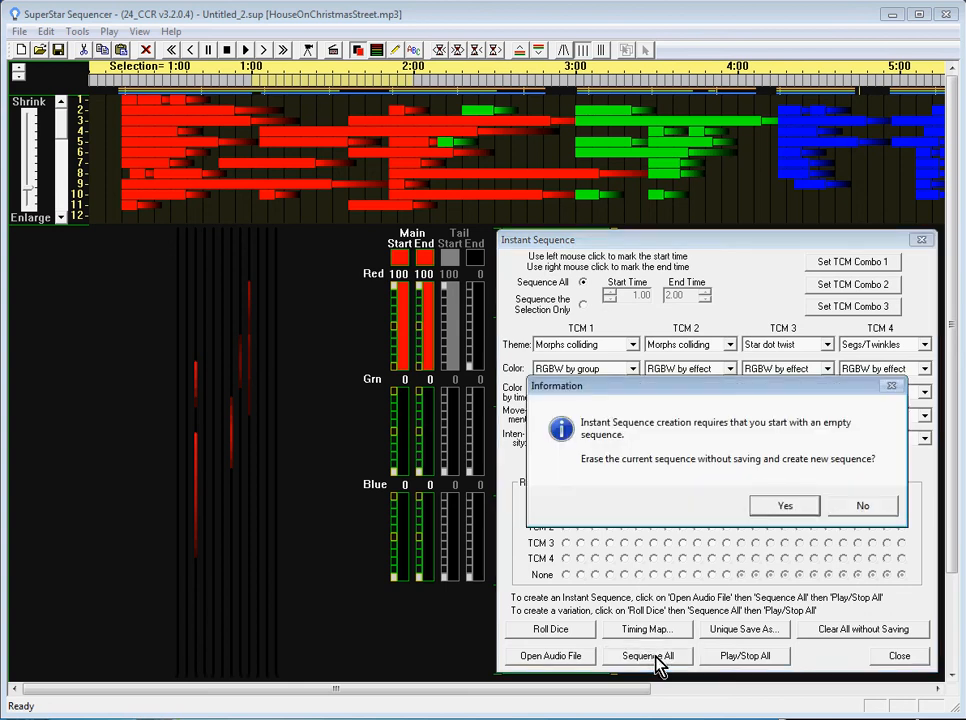
left_click(775, 508)
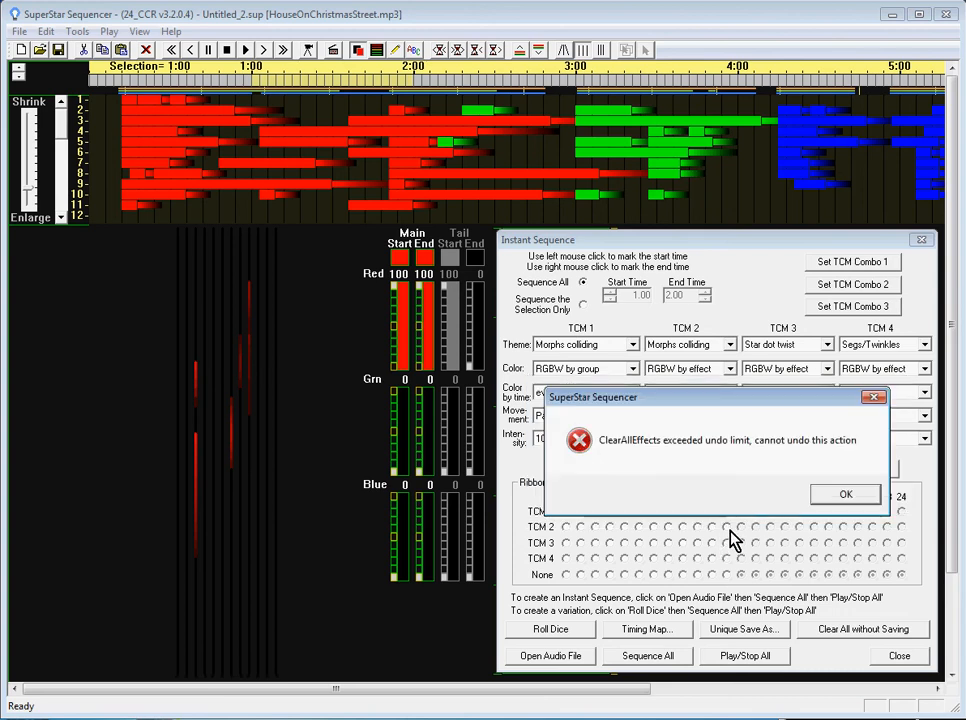
left_click(832, 497)
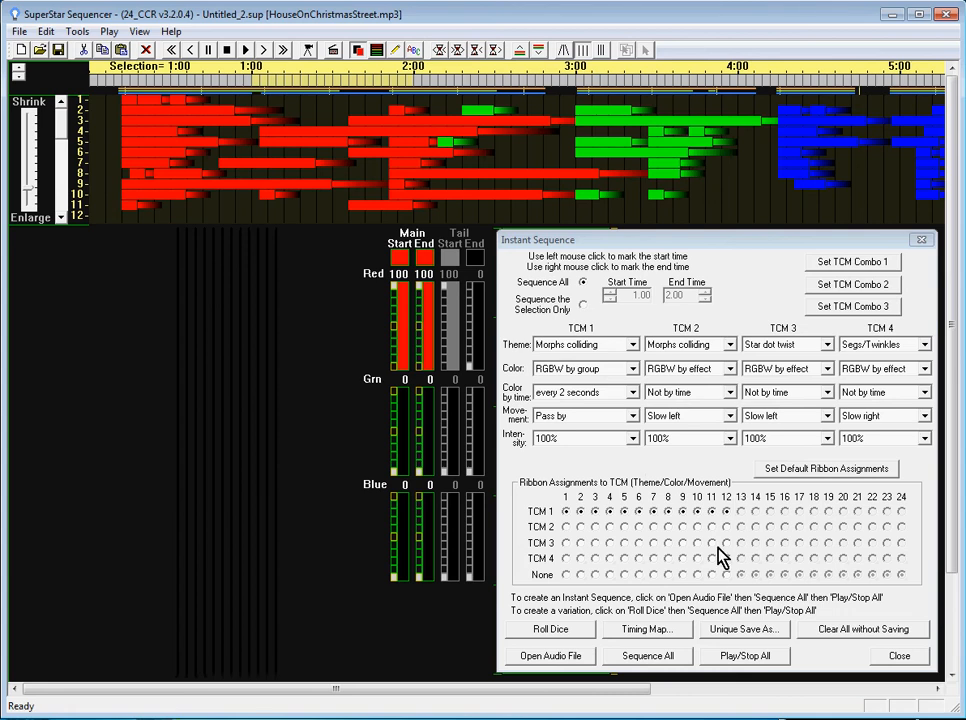
left_click(743, 656)
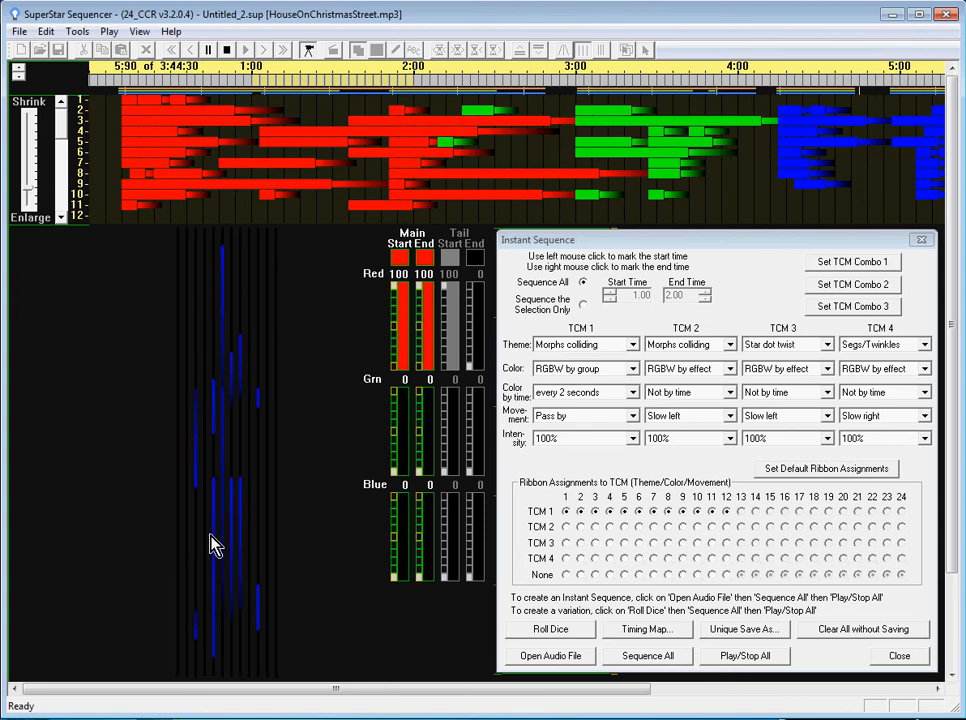
left_click(741, 660)
Step: Regenerate the full Morphs colliding sequence with the TCM 1 movement set to Random, erasing the current one, and preview its playback
left_click(633, 416)
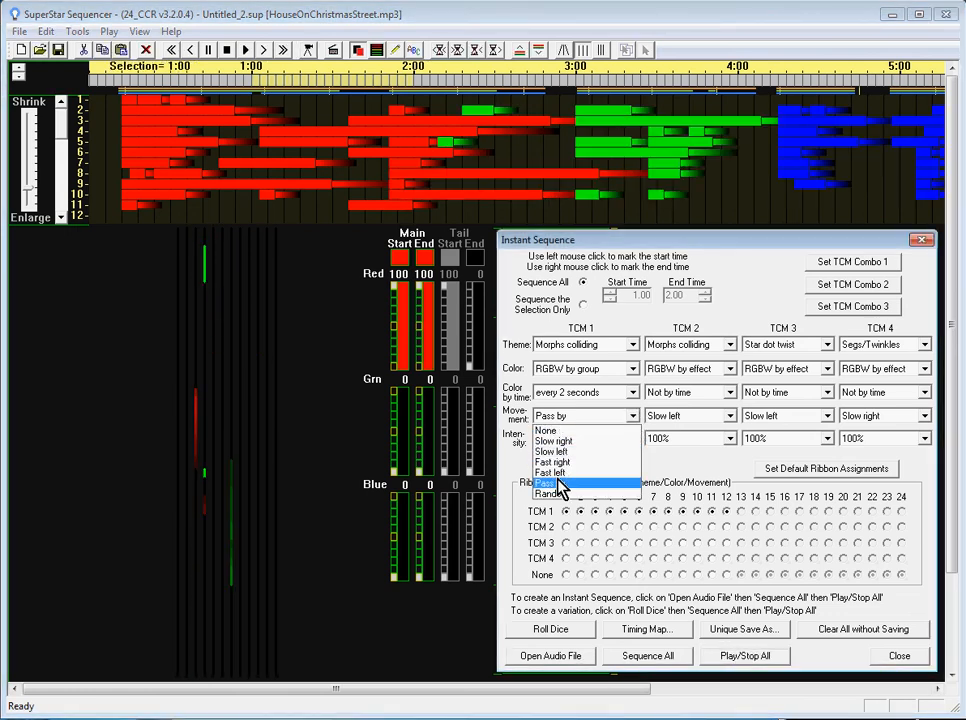
left_click(556, 565)
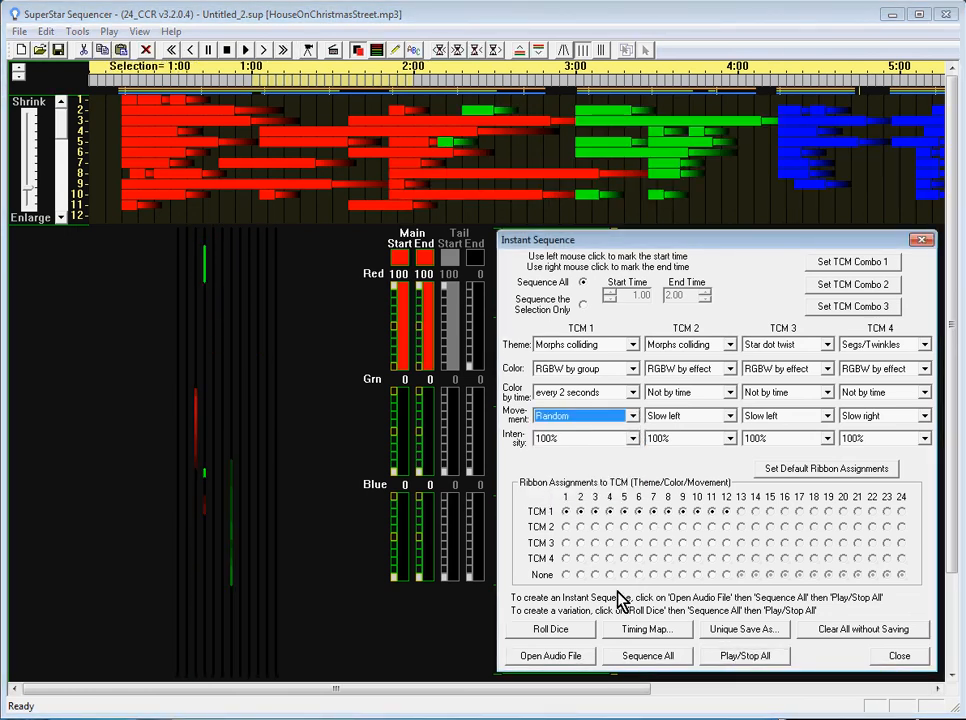
left_click(648, 657)
left_click(782, 506)
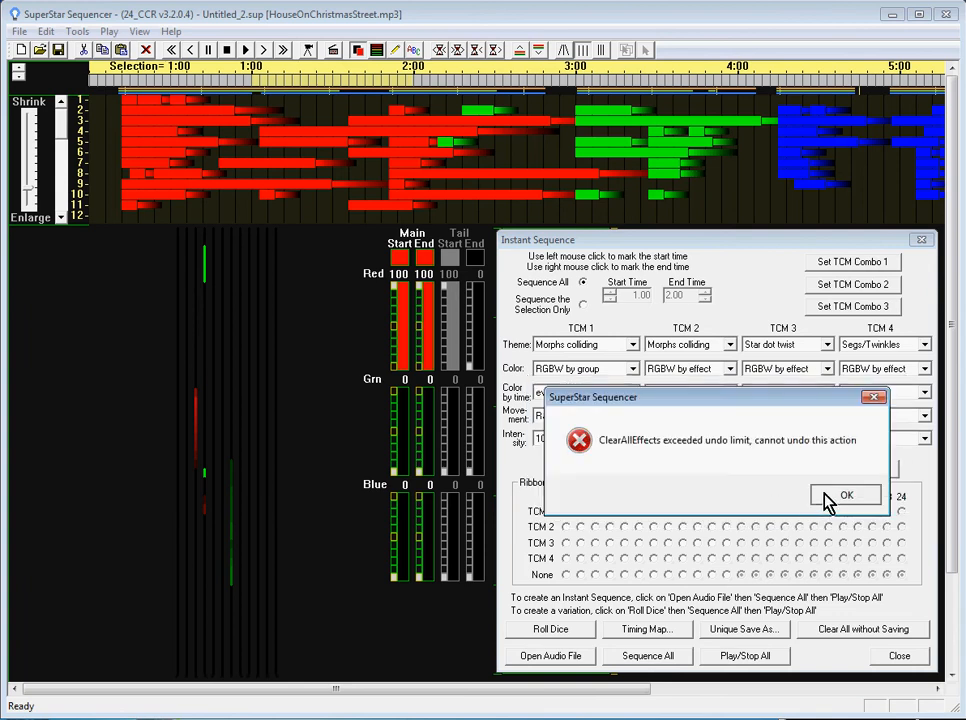
key("Return")
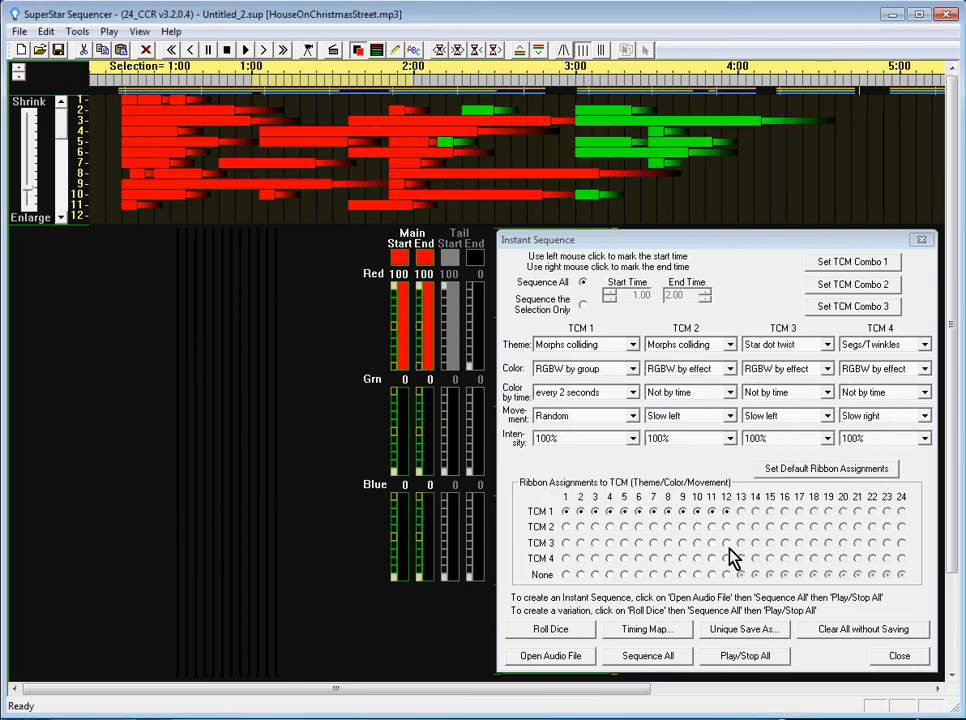
left_click(746, 658)
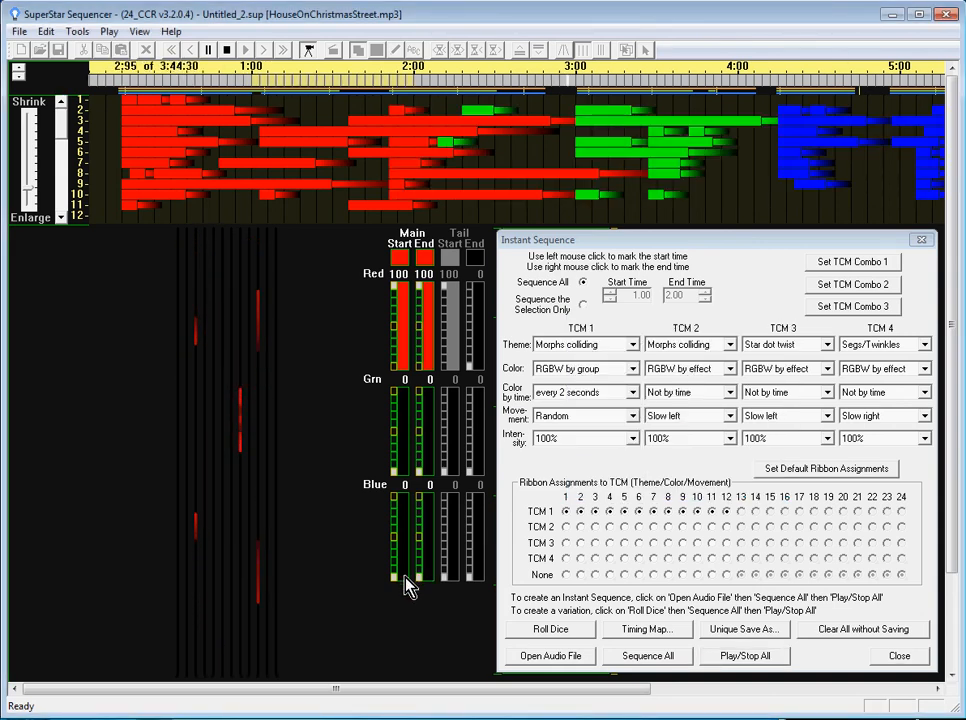
left_click(745, 664)
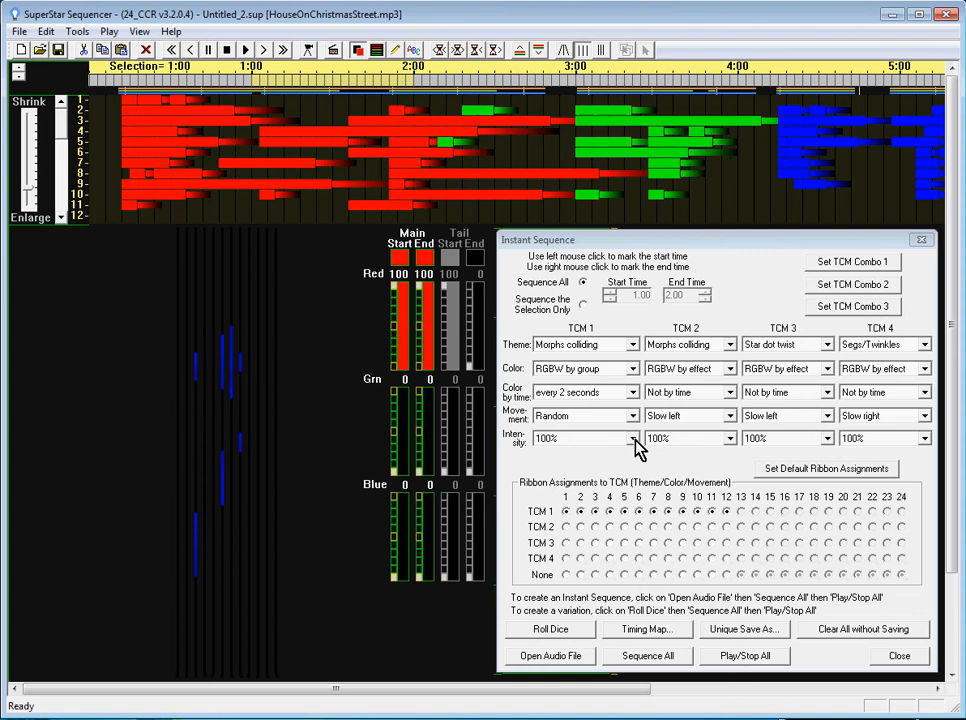
Step: Regenerate the full sequence with the TCM 1 intensity set to 40%, erasing the current one, and preview its playback
left_click(633, 439)
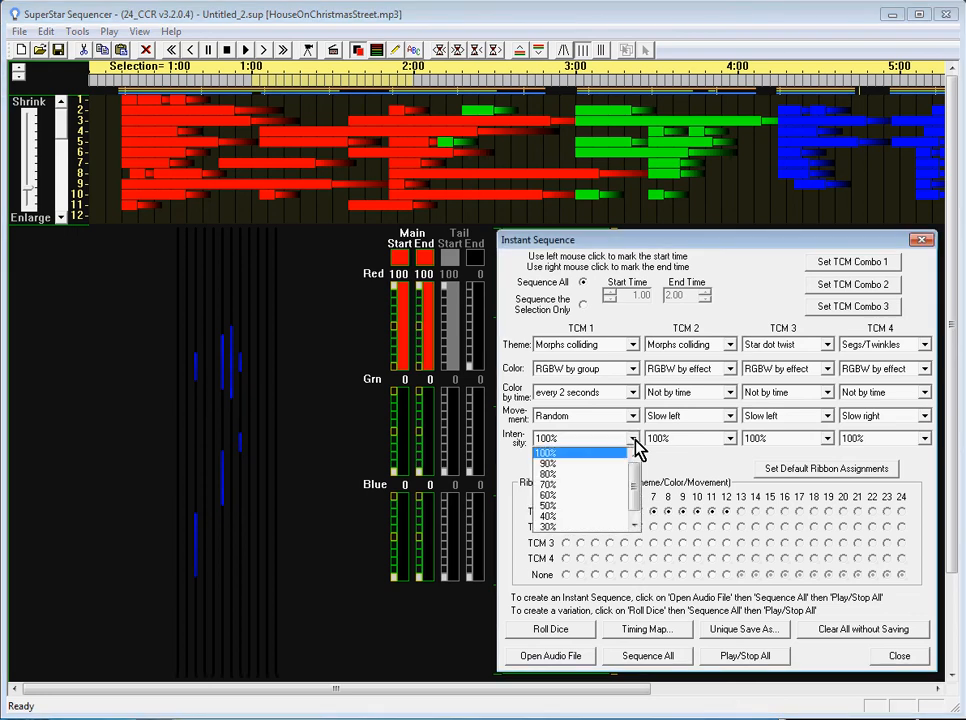
left_click(563, 517)
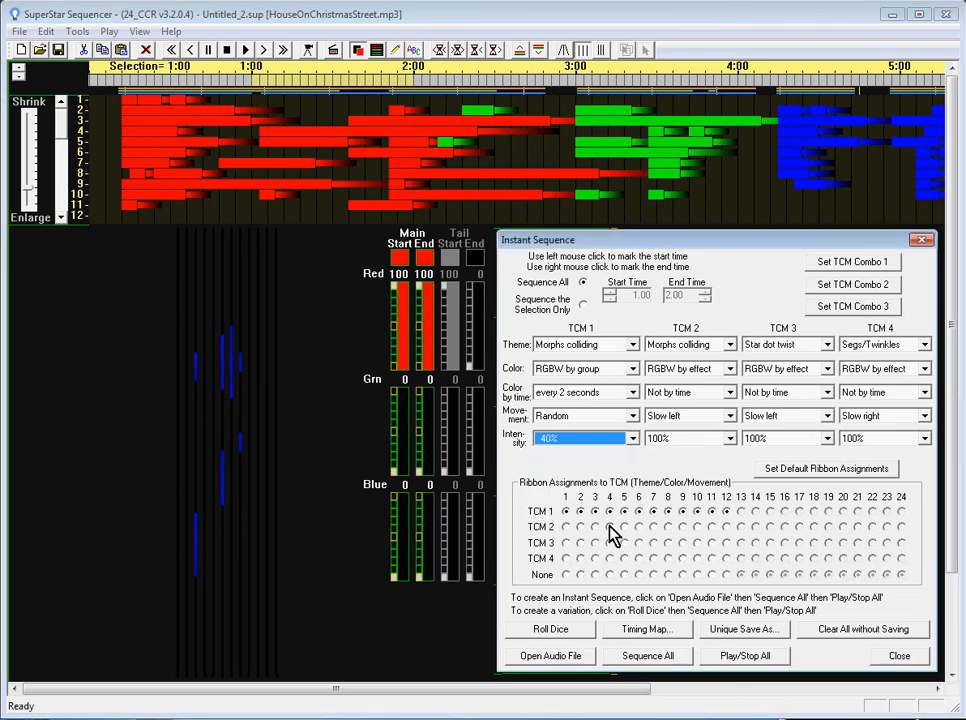
left_click(648, 656)
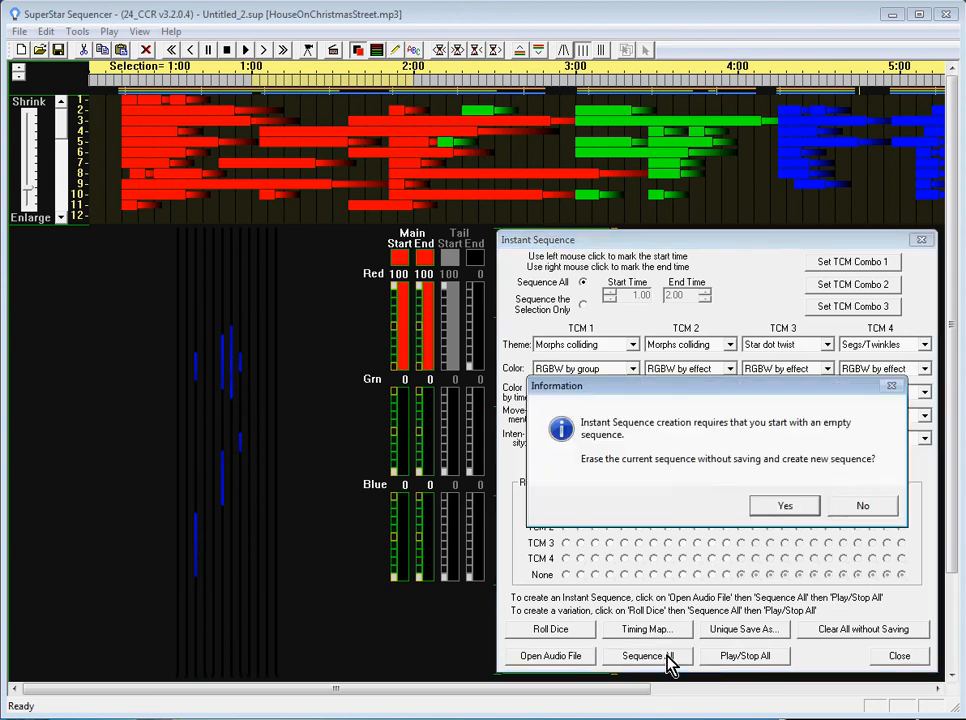
left_click(780, 507)
key("Return")
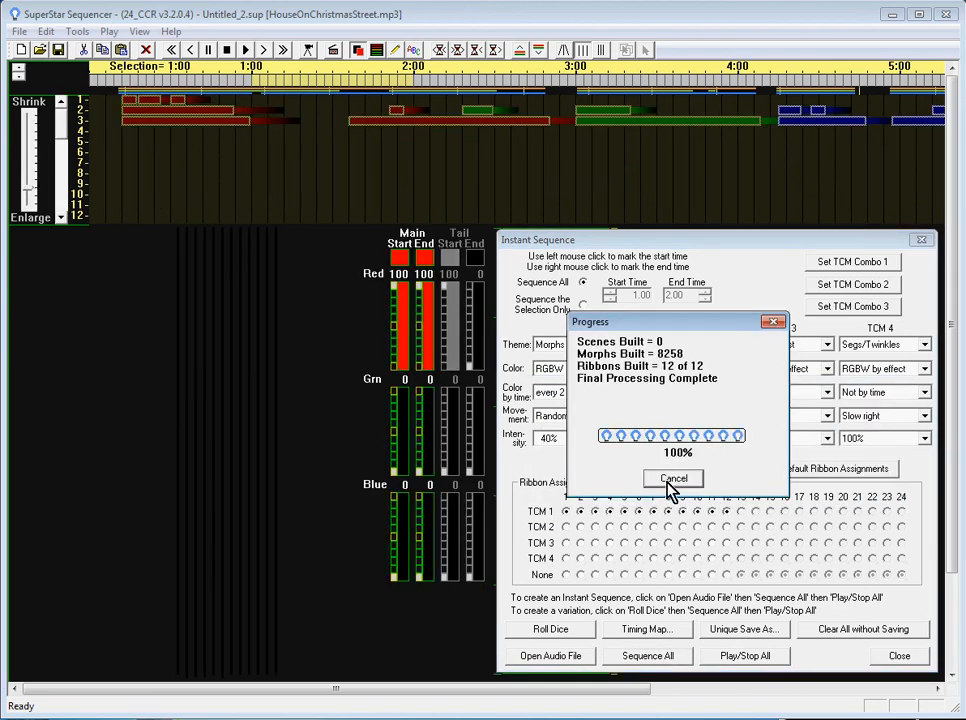
left_click(740, 660)
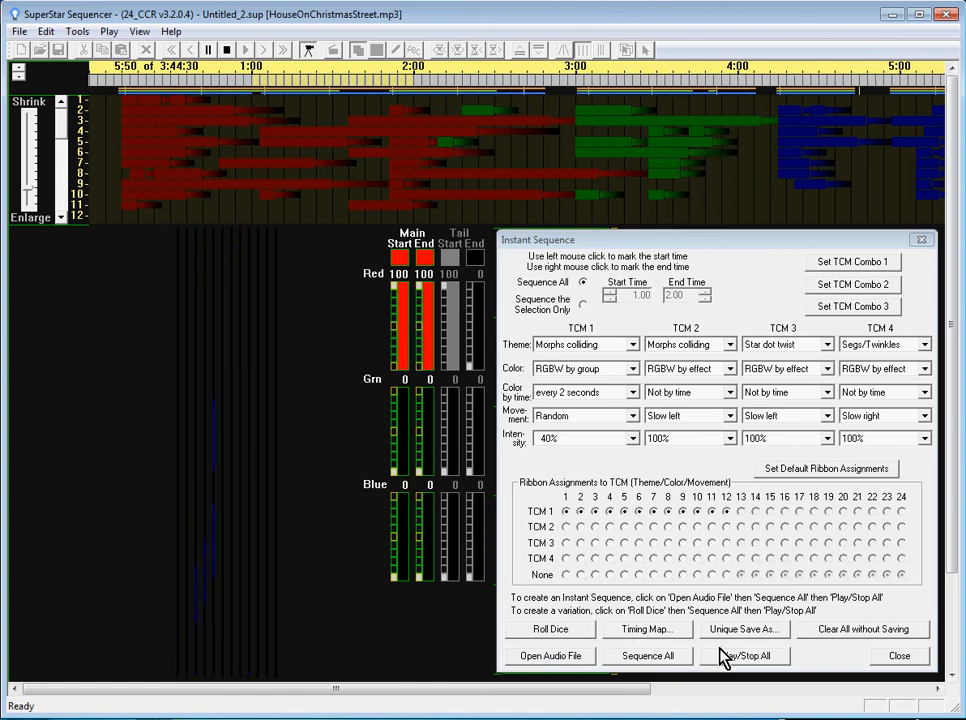
left_click(751, 659)
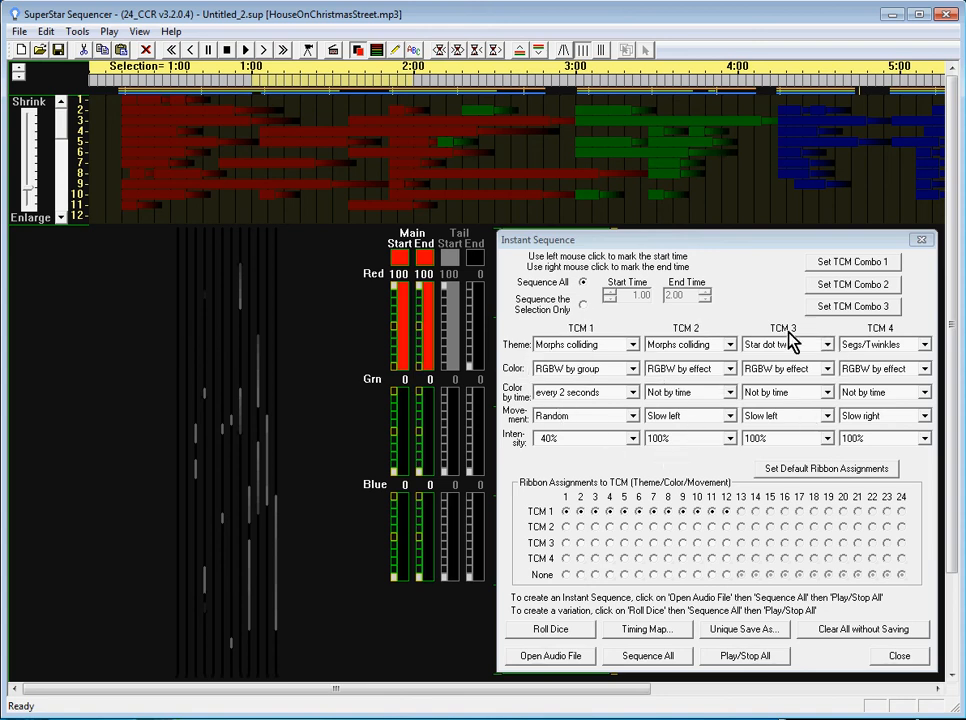
Step: Apply TCM Combo 1, then assign ribbons 5 to 8 to TCM 2 and ribbons 9 to 12 to TCM 3
left_click(853, 270)
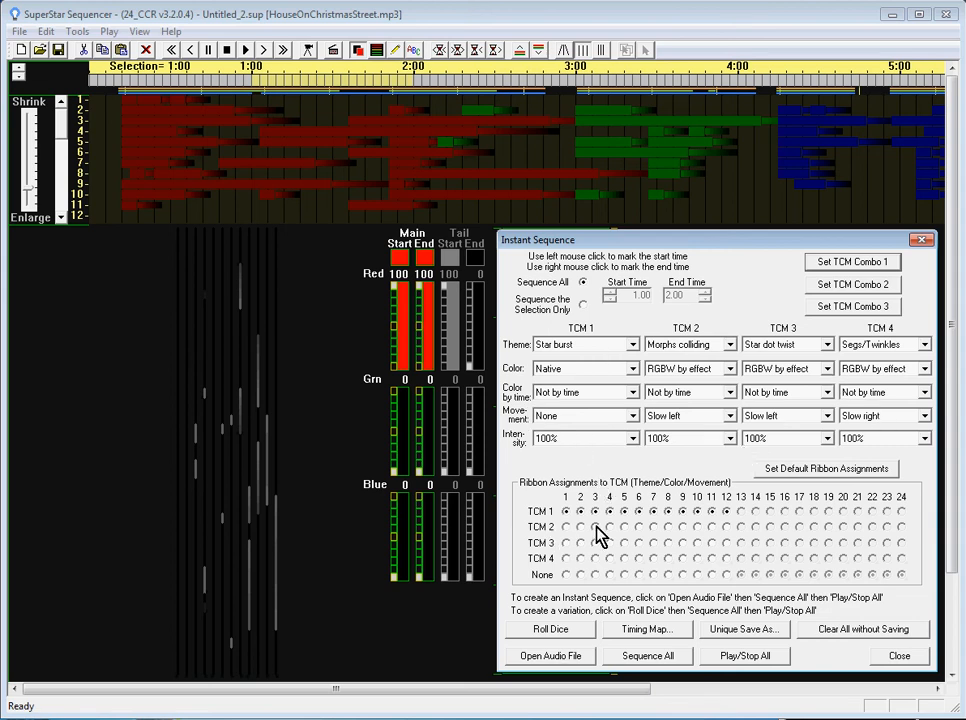
left_click(624, 526)
left_click(638, 526)
left_click(653, 526)
left_click(683, 542)
left_click(697, 542)
left_click(712, 542)
Step: Regenerate the full sequence with the ribbons split across TCM 1, 2 and 3, erasing the current one, and preview its playback
left_click(640, 665)
left_click(772, 507)
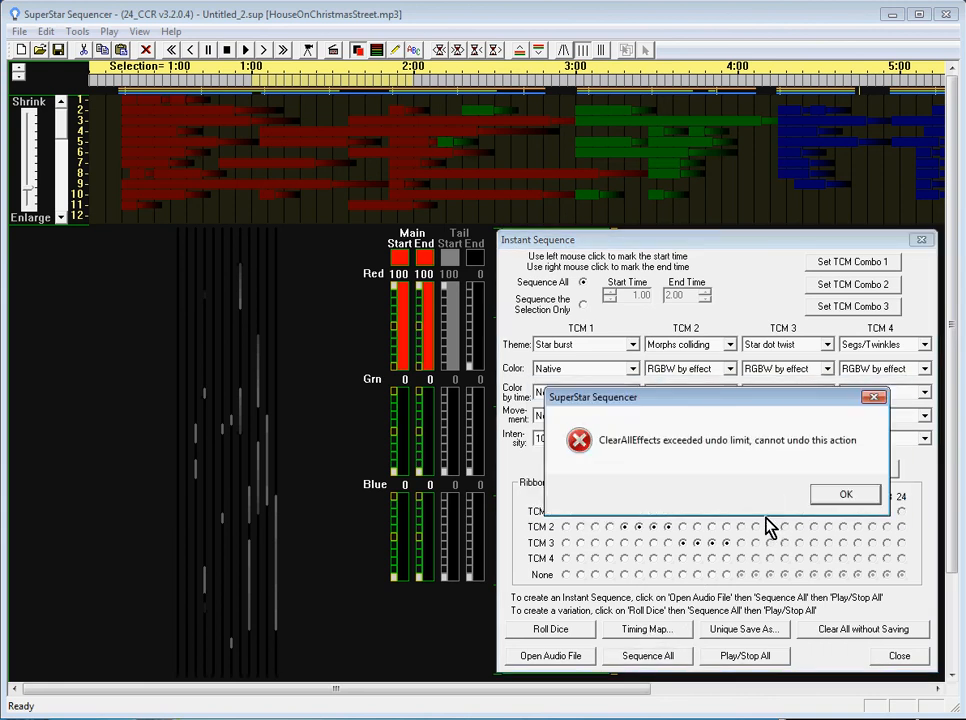
left_click(845, 494)
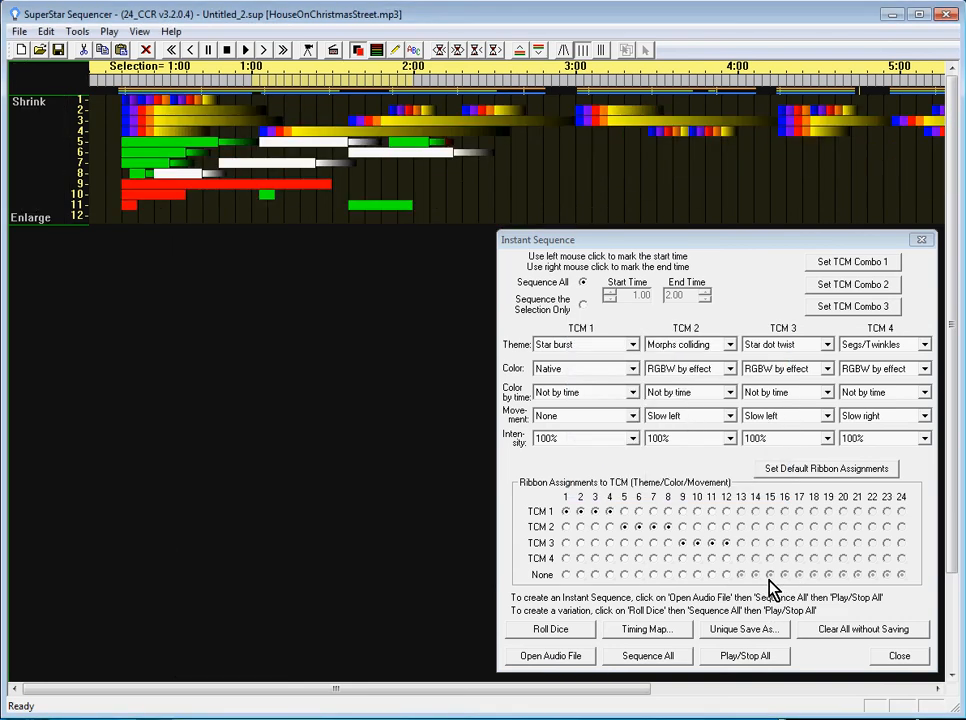
left_click(745, 656)
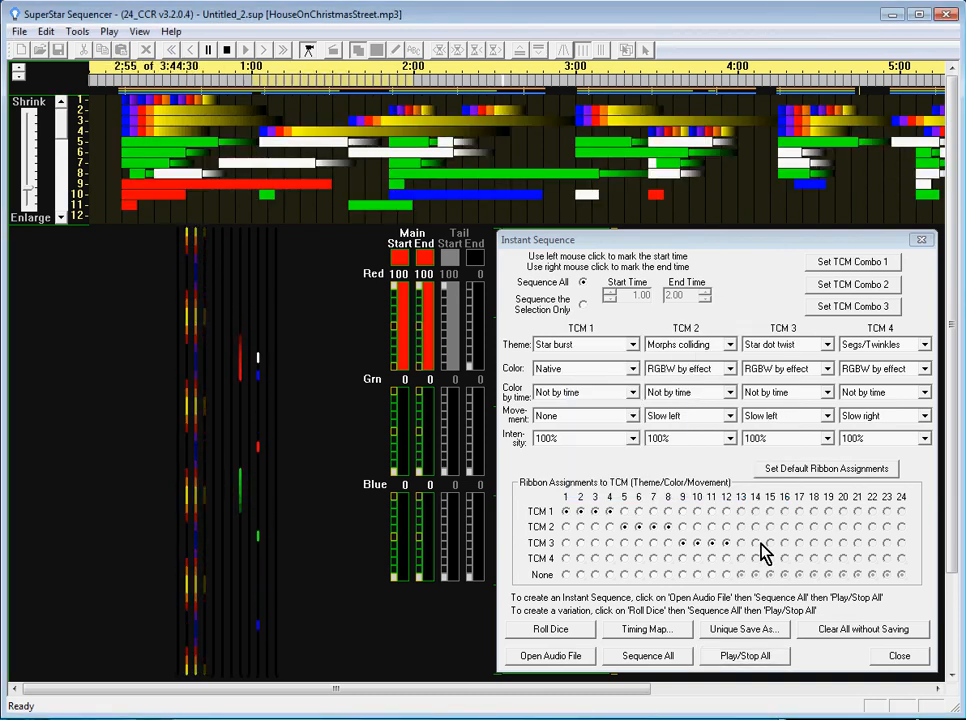
left_click(750, 662)
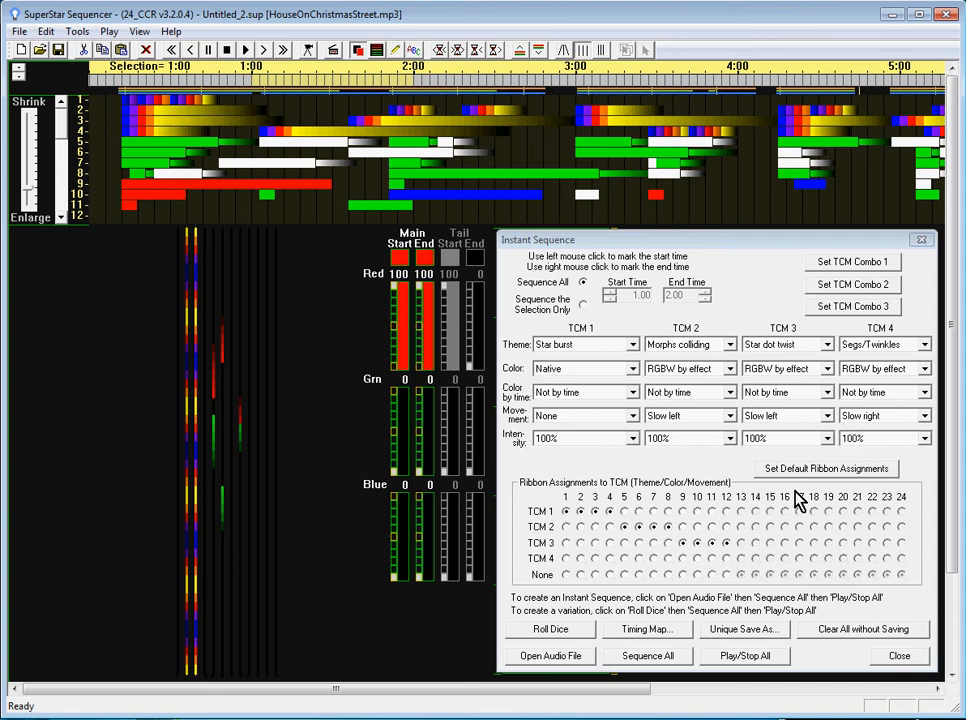
Step: Randomize the themes, colors and movements of all four TCMs six times with Roll Dice
left_click(540, 631)
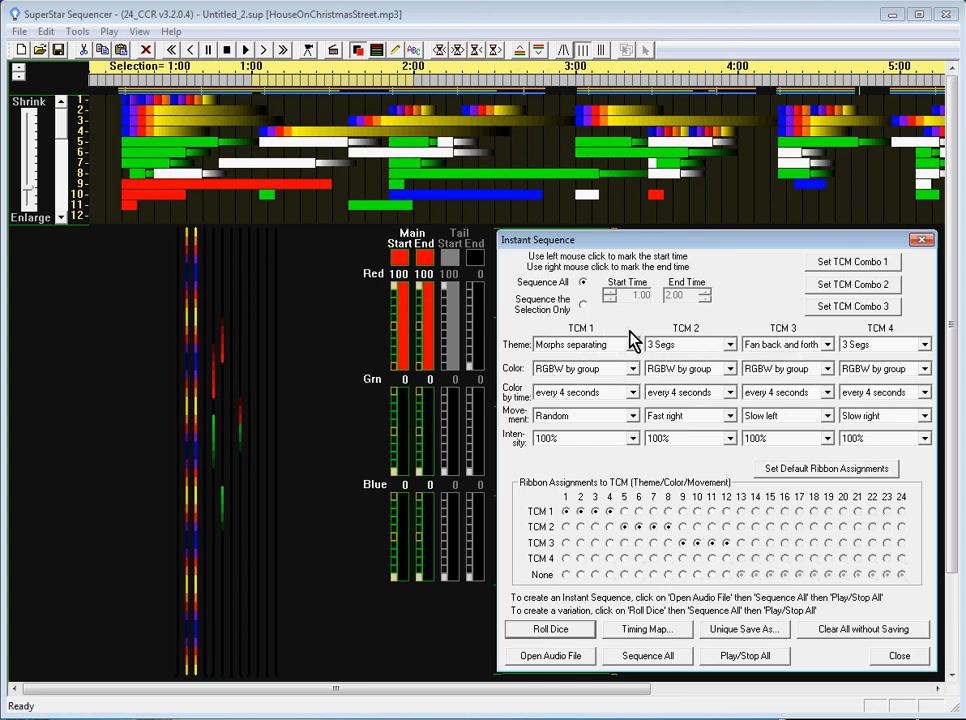
left_click(553, 632)
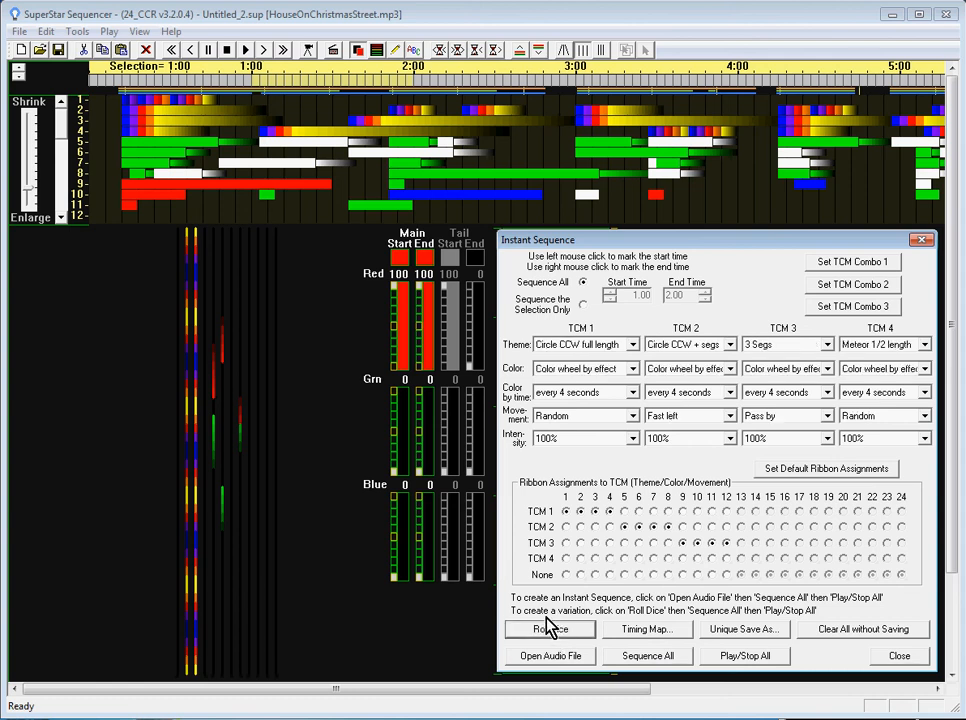
left_click(551, 628)
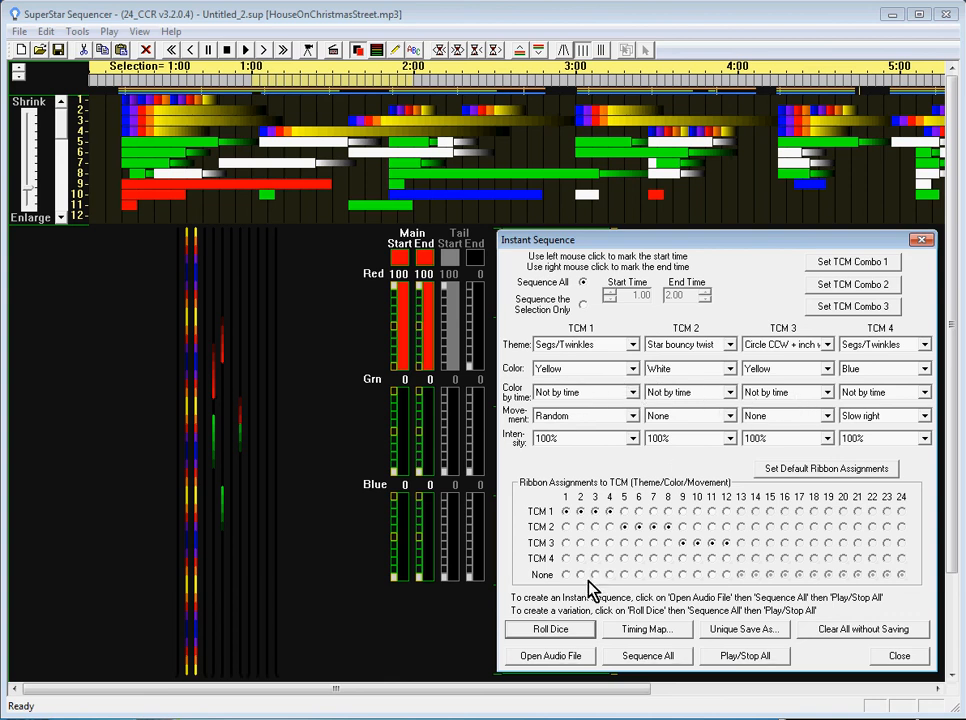
left_click(552, 636)
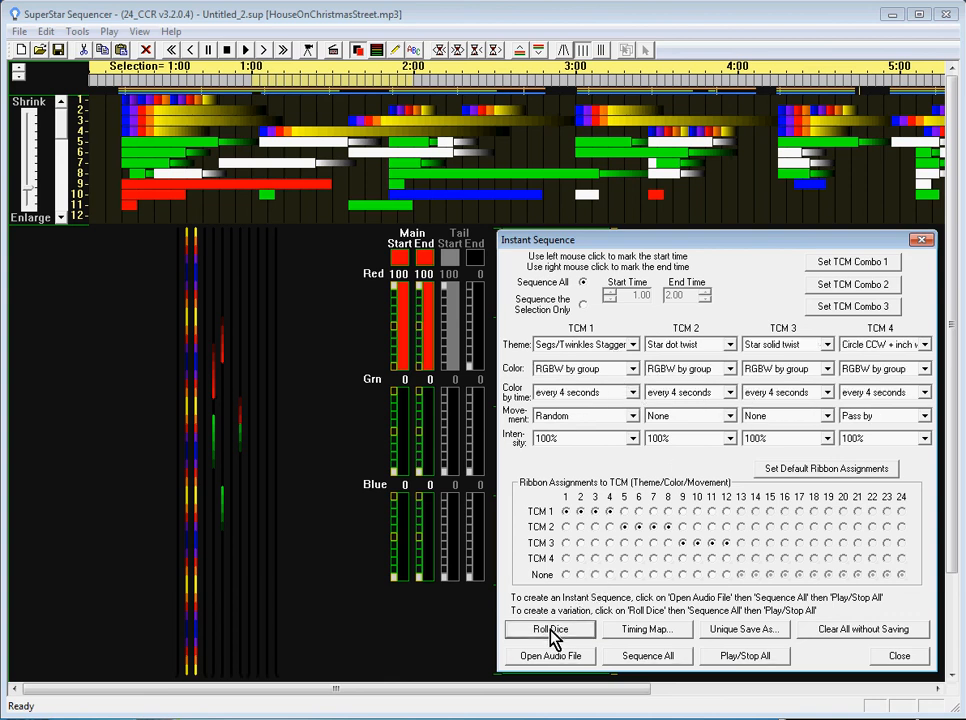
left_click(552, 630)
left_click(551, 630)
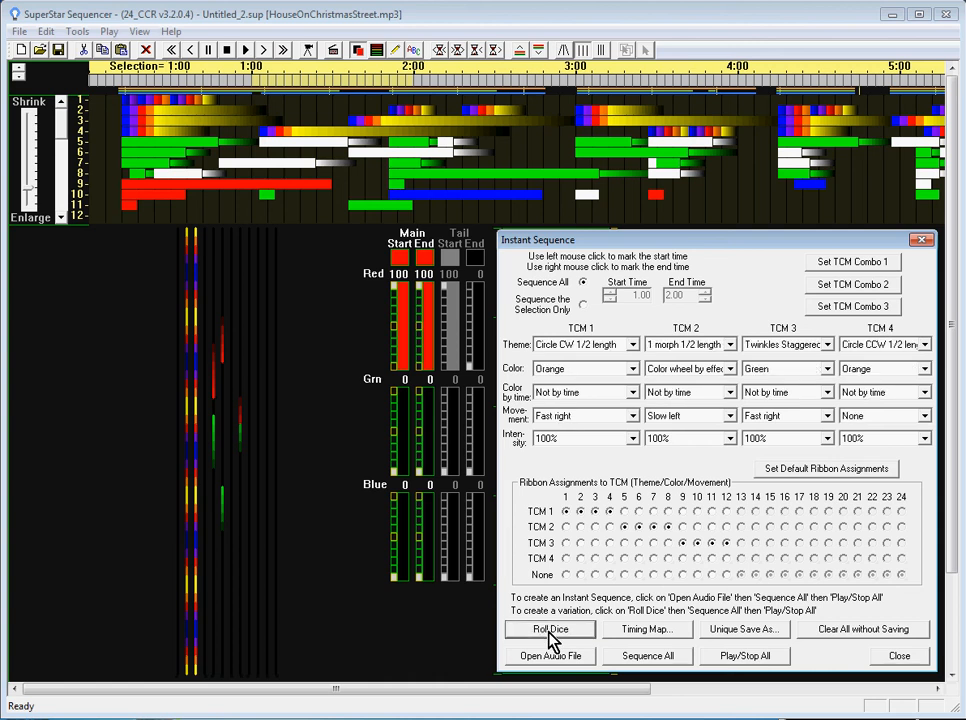
Step: Randomize the TCM settings twice more with Roll Dice, then regenerate the full sequence, erasing the current one, and preview its playback
left_click(552, 634)
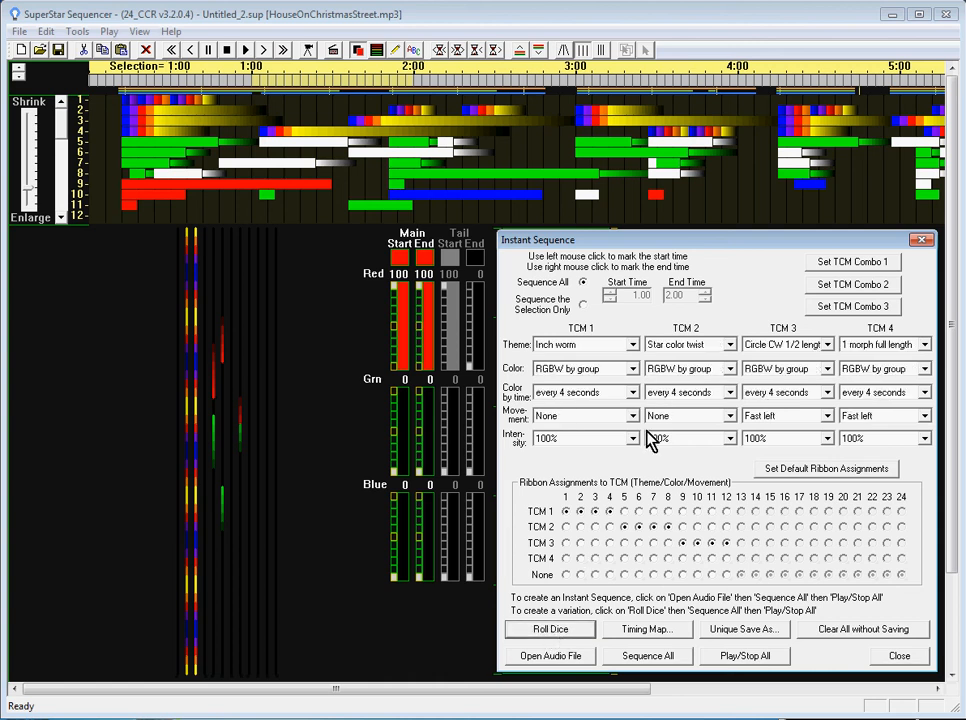
left_click(550, 632)
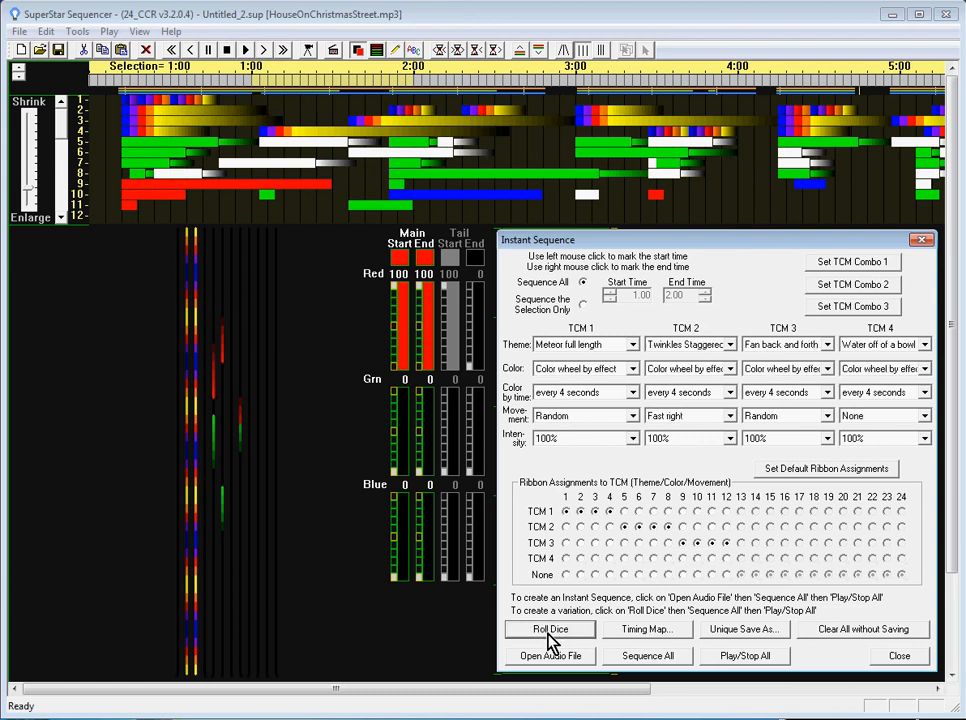
left_click(648, 658)
left_click(759, 507)
left_click(828, 496)
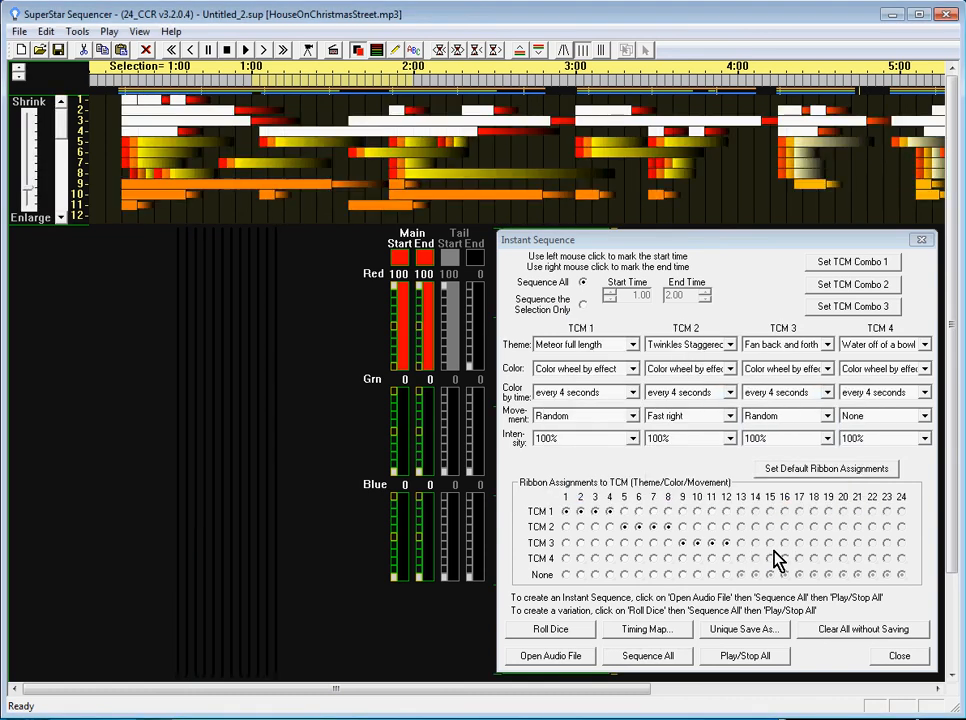
left_click(744, 658)
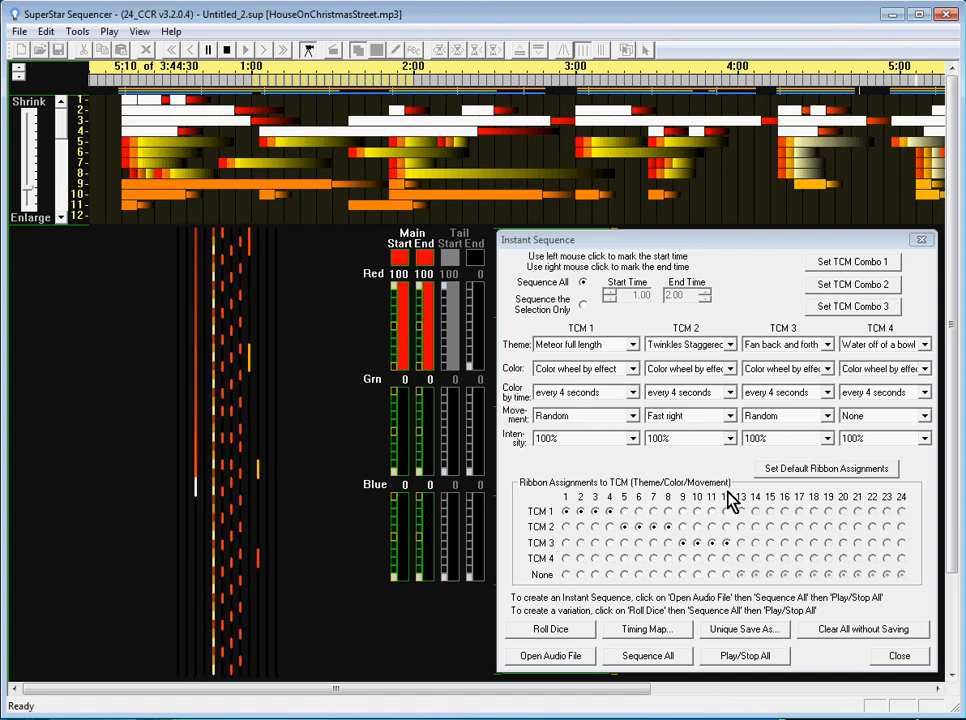
left_click(740, 660)
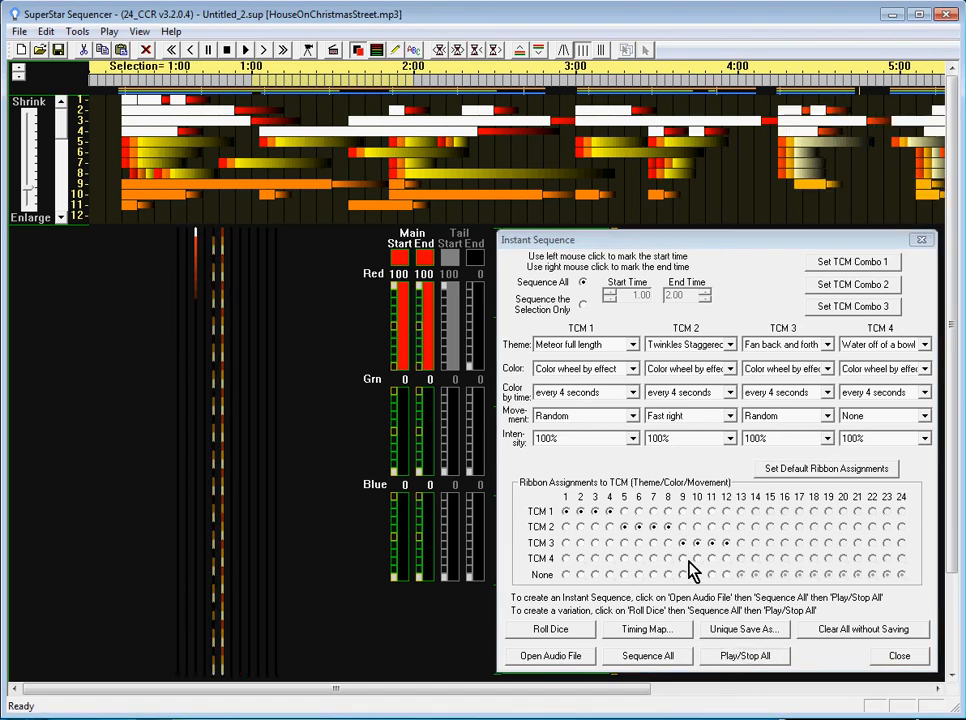
Step: Reassign ribbons 5 to 12 from TCM 2 and TCM 3 to TCM 1
left_click(624, 512)
left_click(638, 512)
left_click(653, 512)
left_click(667, 512)
left_click(682, 512)
left_click(697, 512)
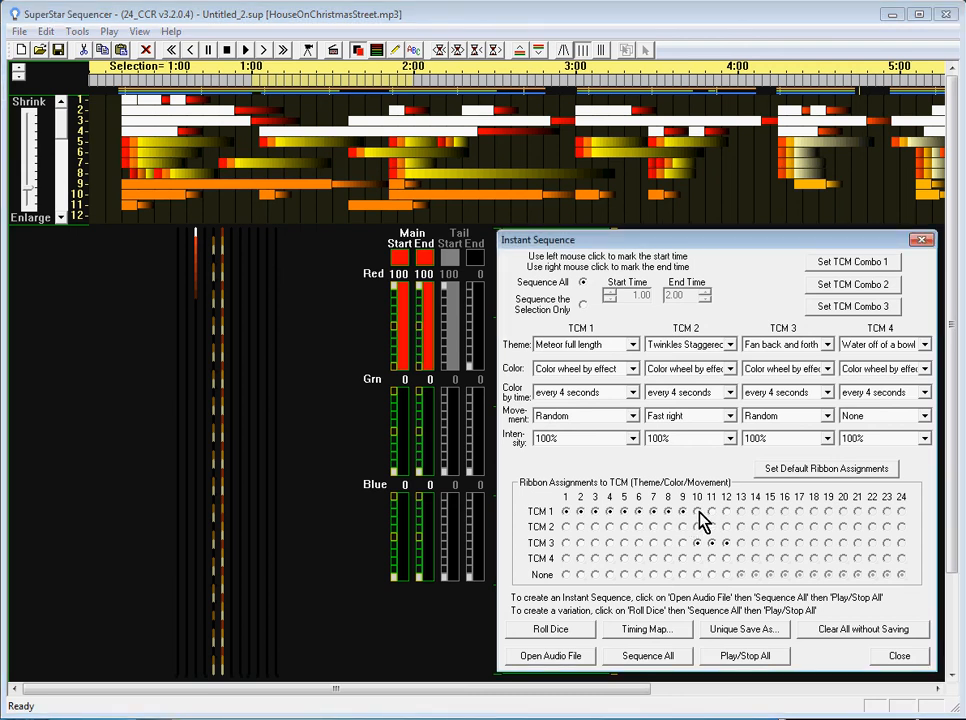
left_click(711, 512)
left_click(726, 512)
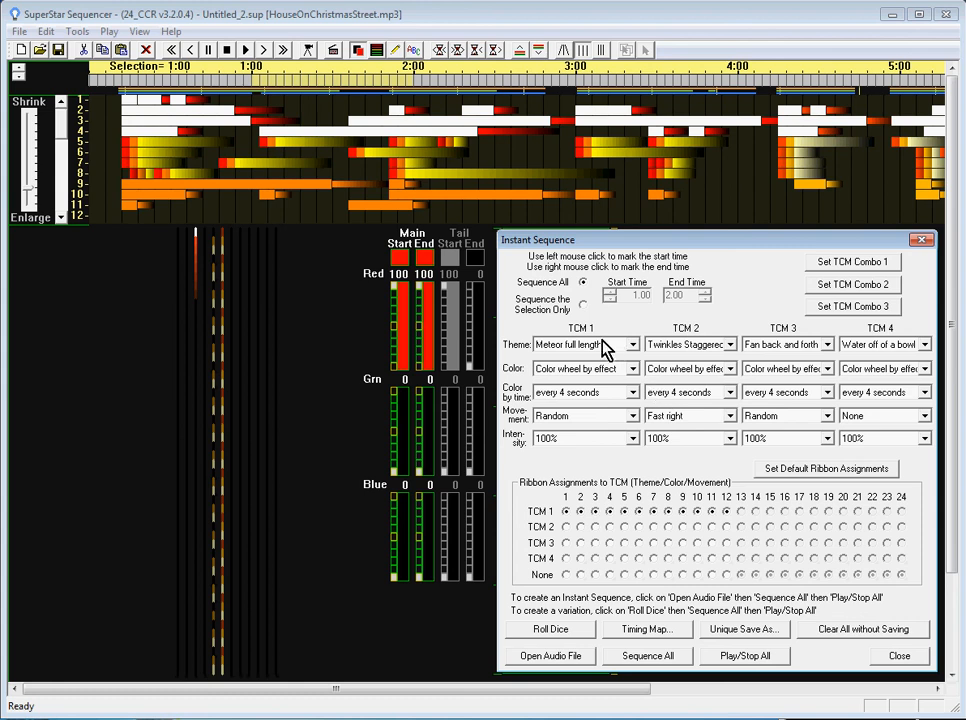